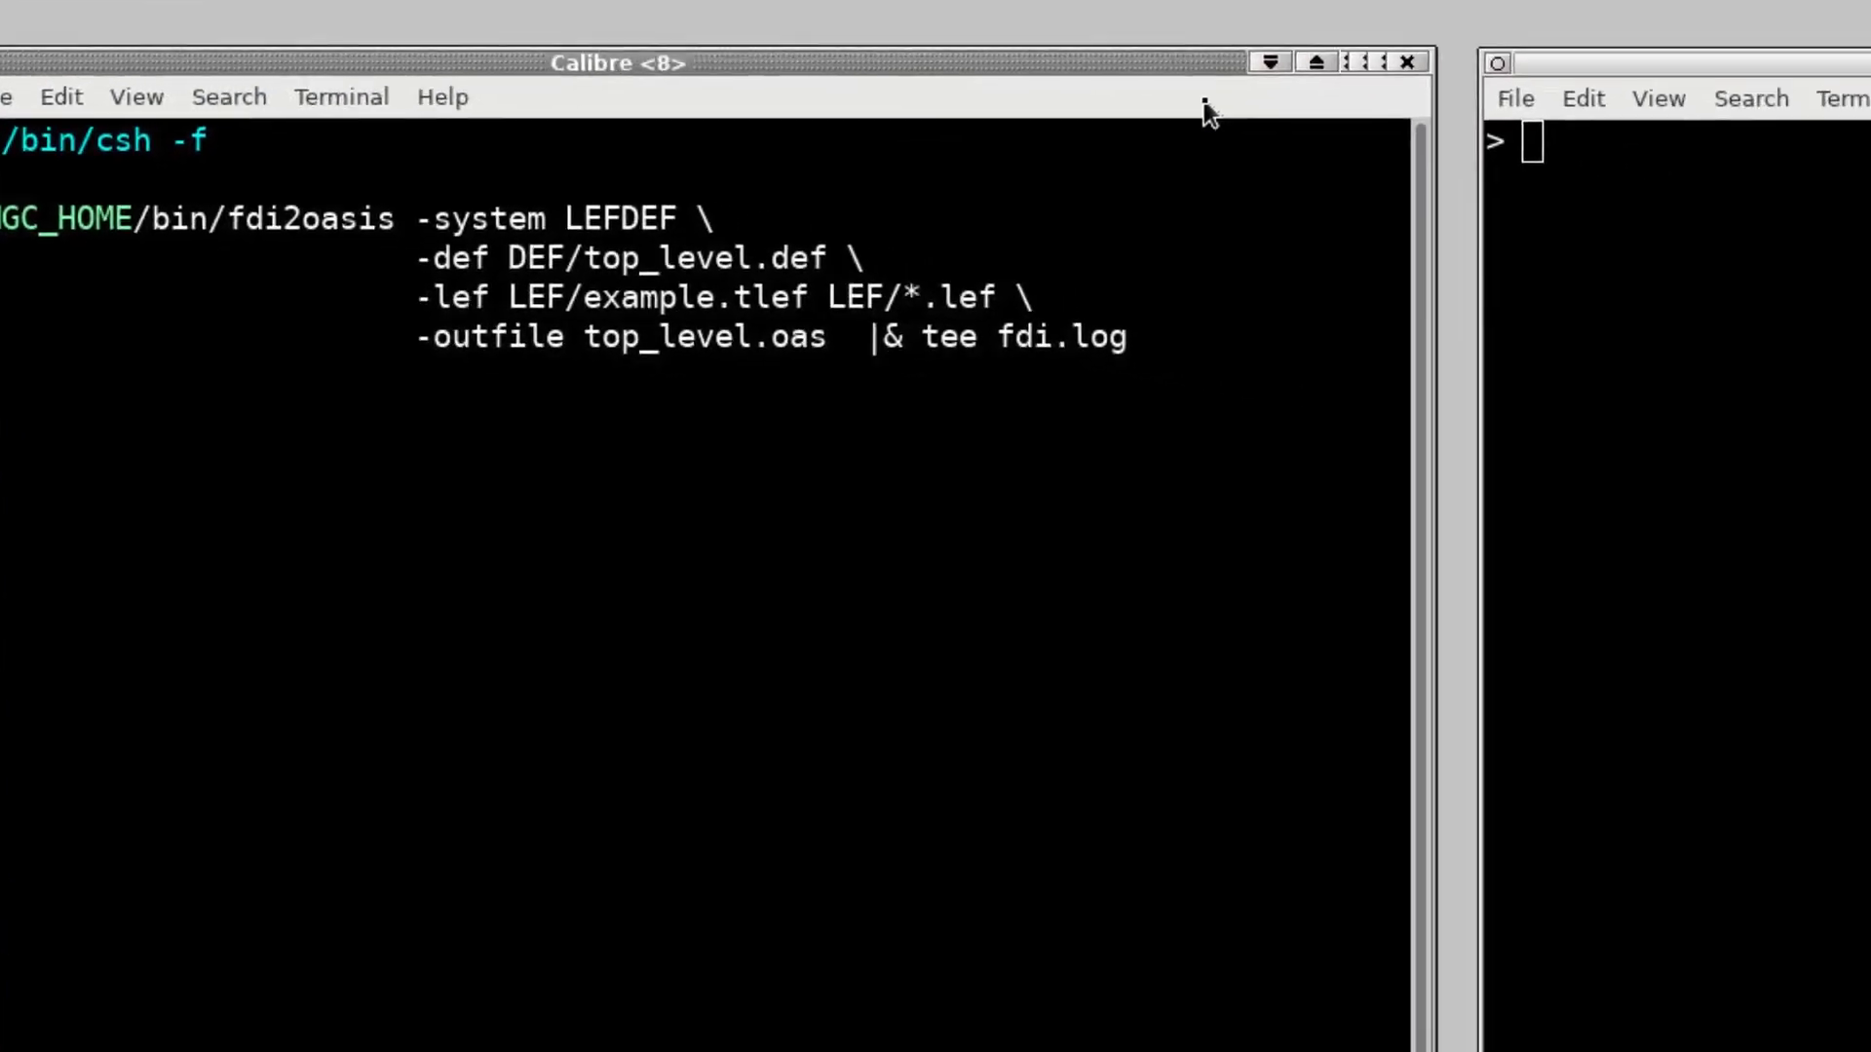
type("./runme")
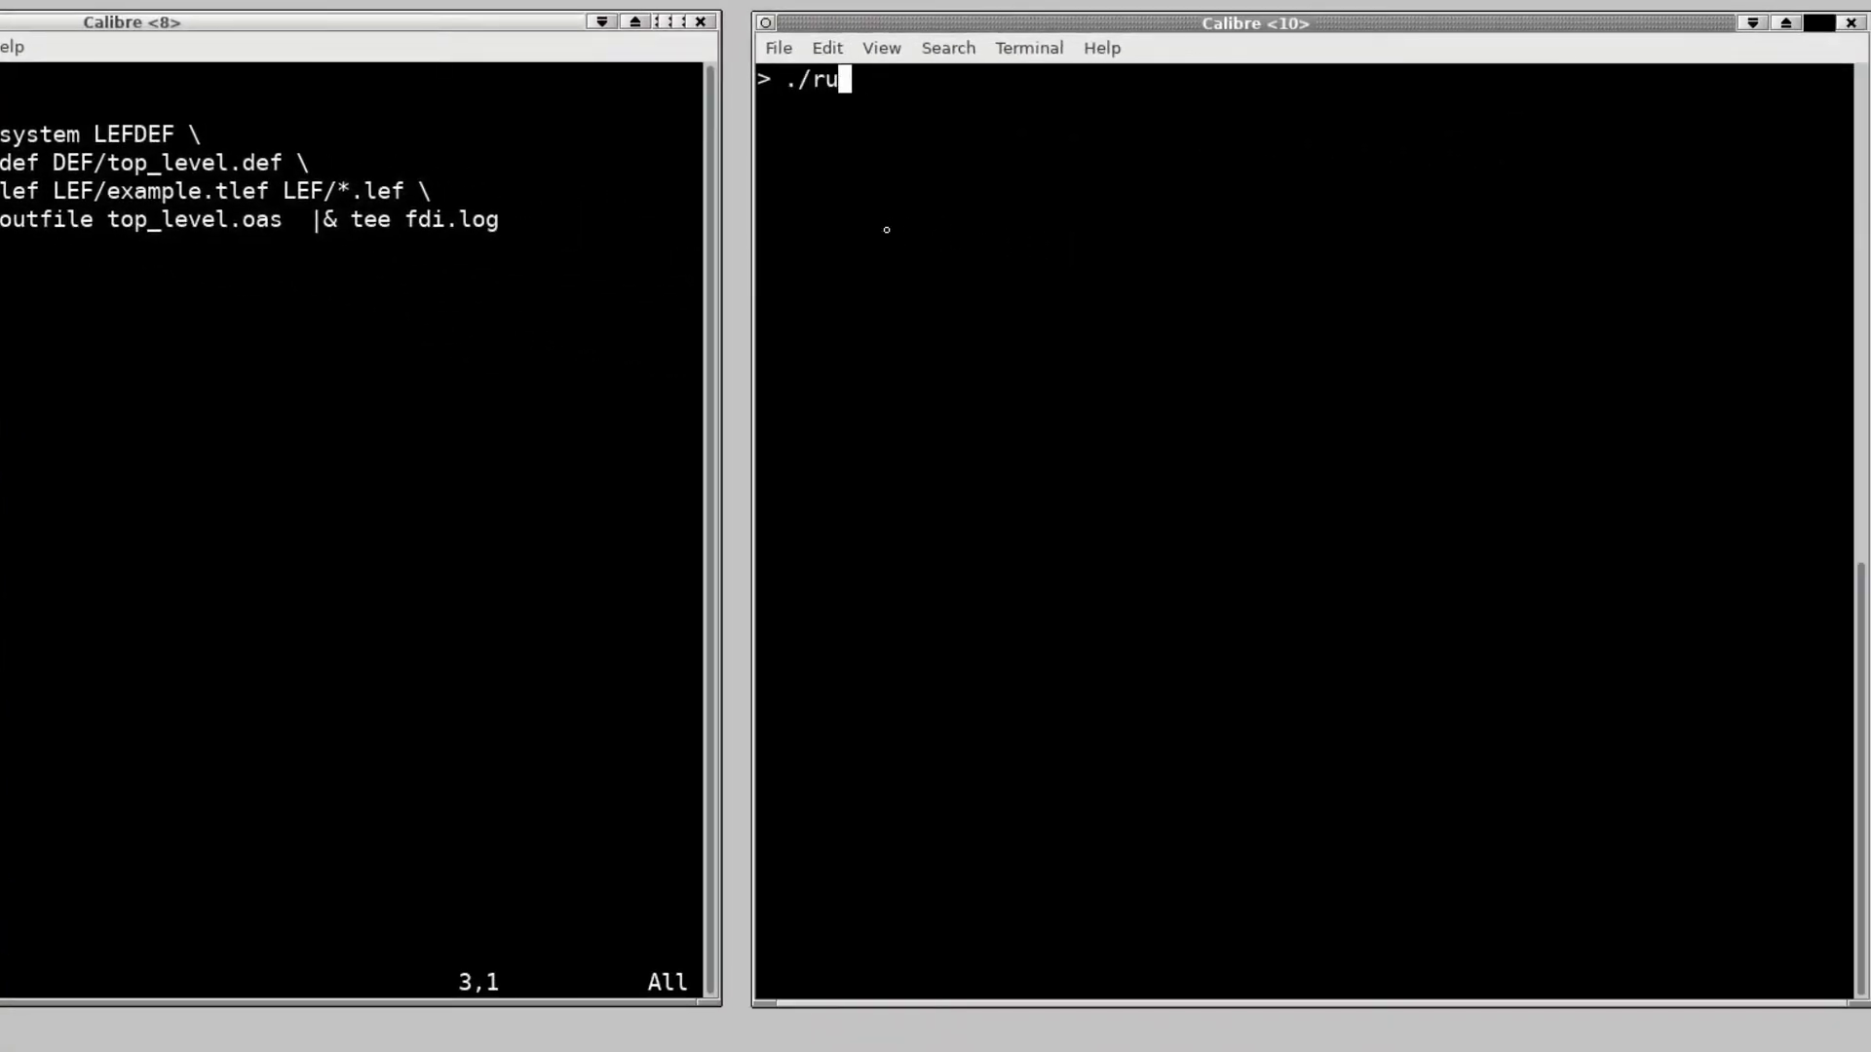
- Run ./runme so fdi2oasis writes top_level.oas and prints a summary of three FDI warning codes
key("Return")
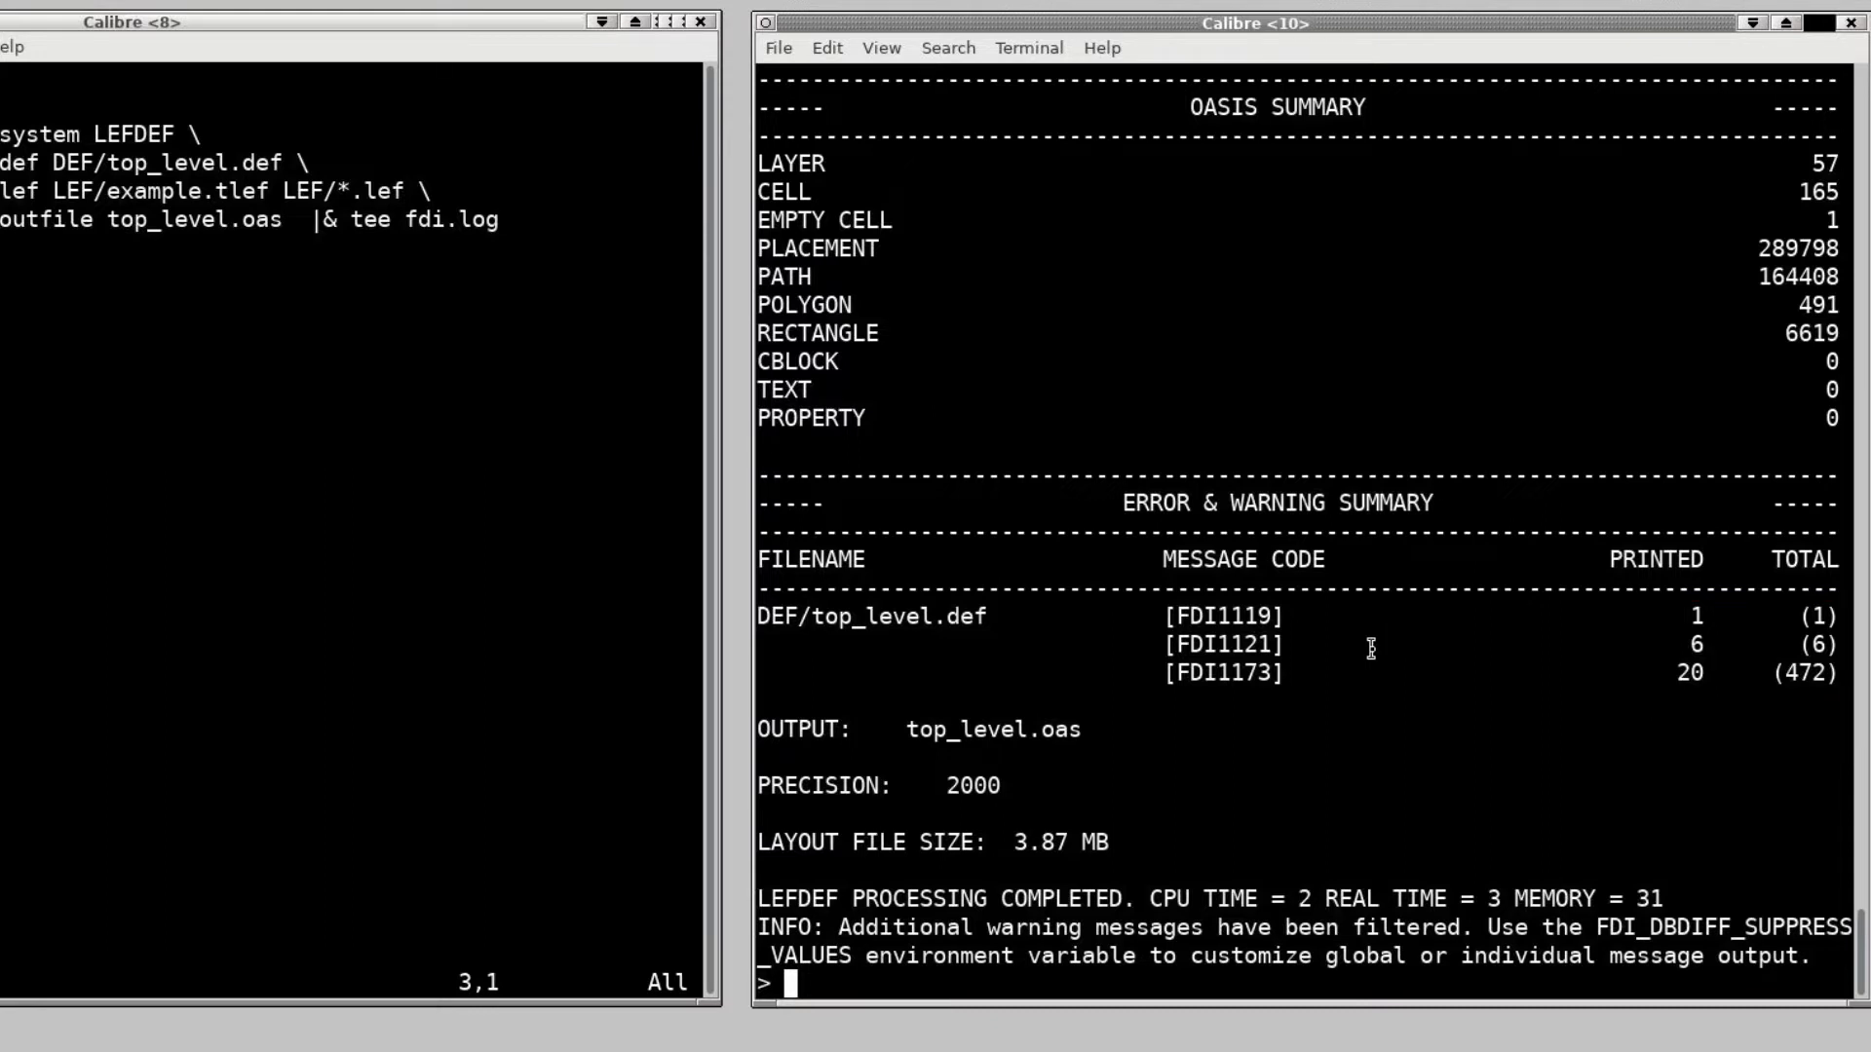
- Add setenv FDI_DBDIFF_SUPPRESS_VALUES "FDI1119 1 FDI1121 3 FDI1173 300" to runme, copying the name from the log
double_click(1711, 929)
right_click(1712, 929)
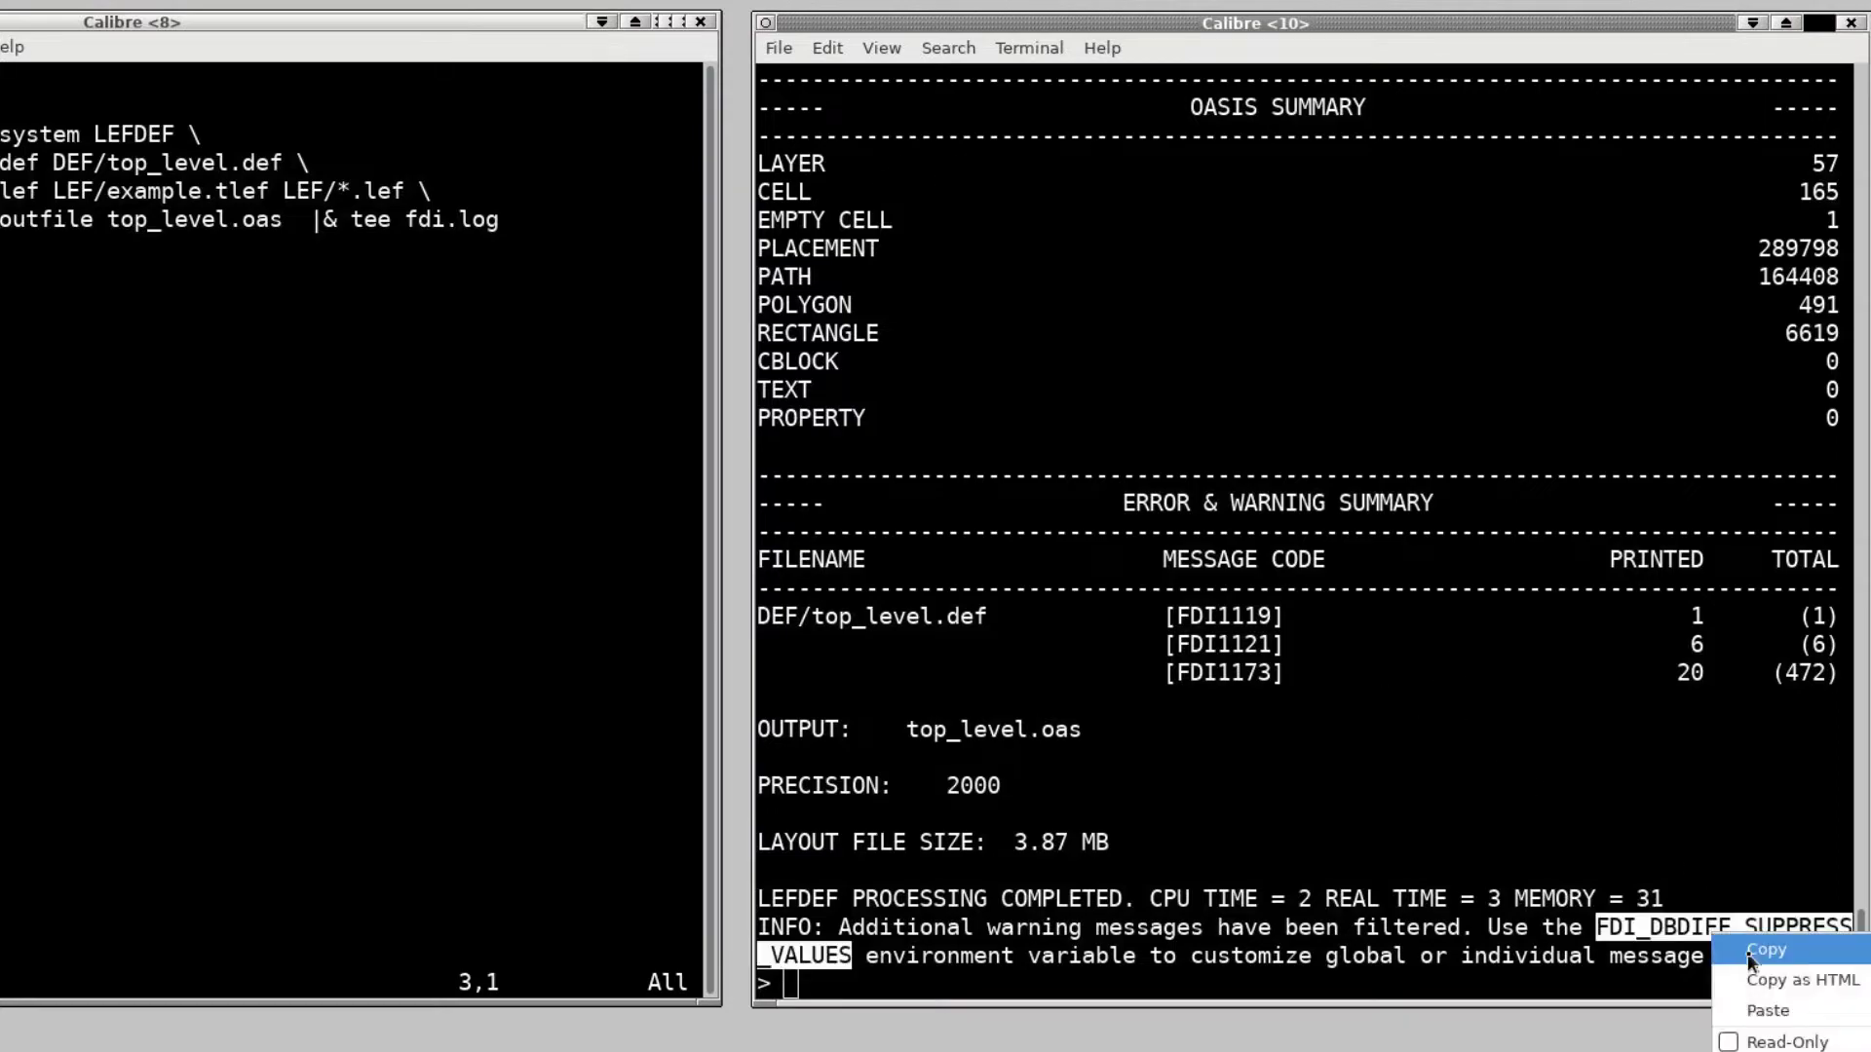
left_click(1797, 951)
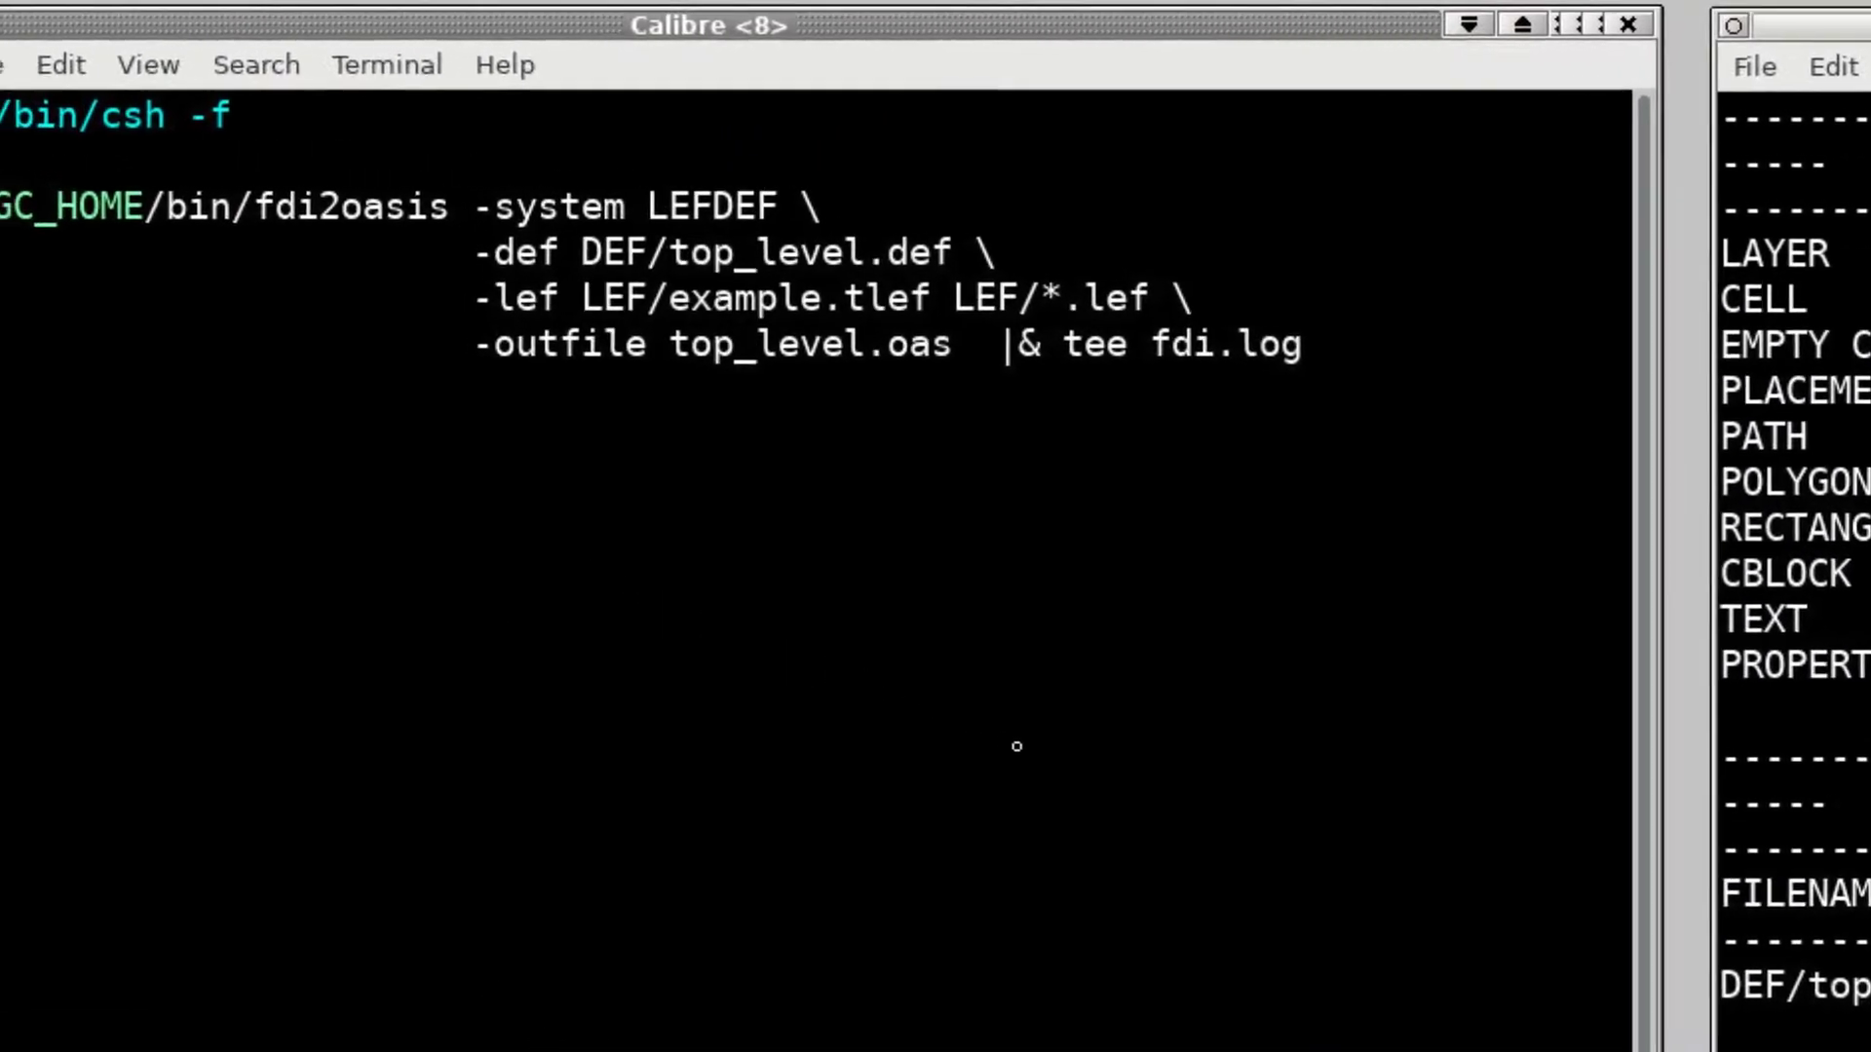
type("Osetenv")
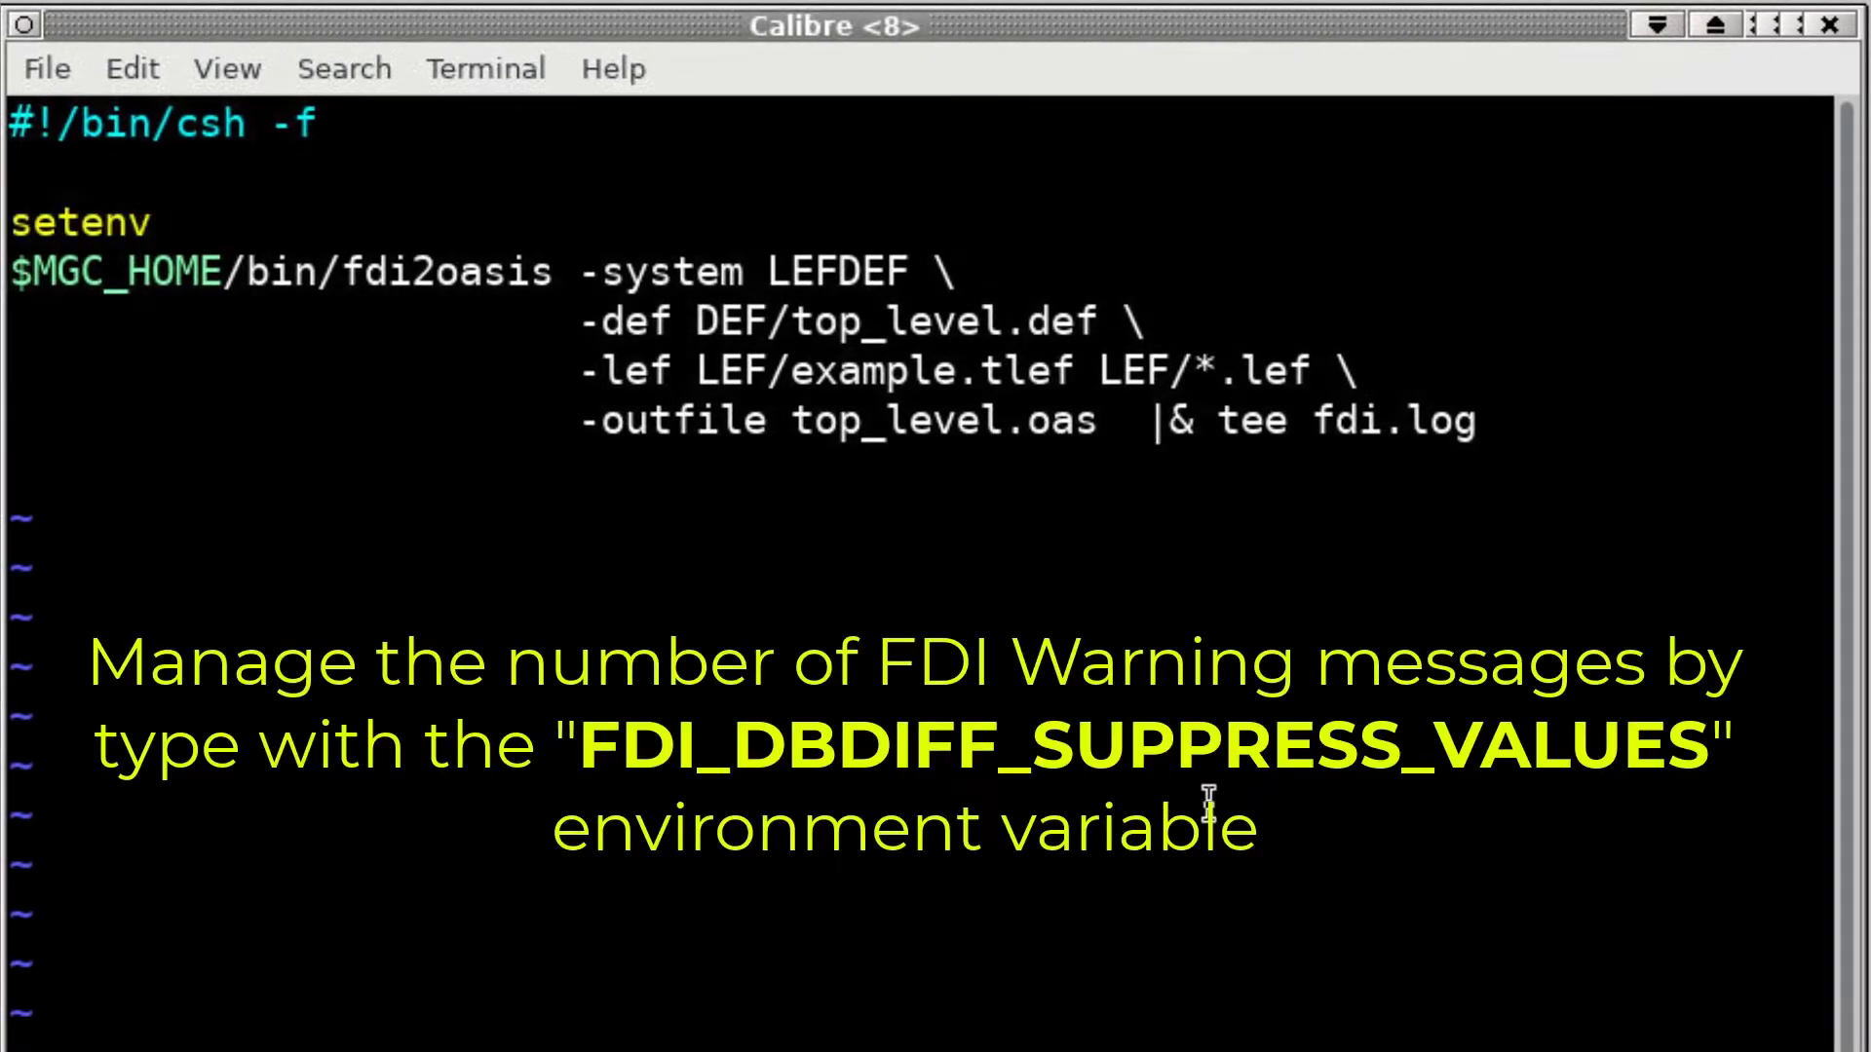
key("shift+Insert")
type("\"FDI")
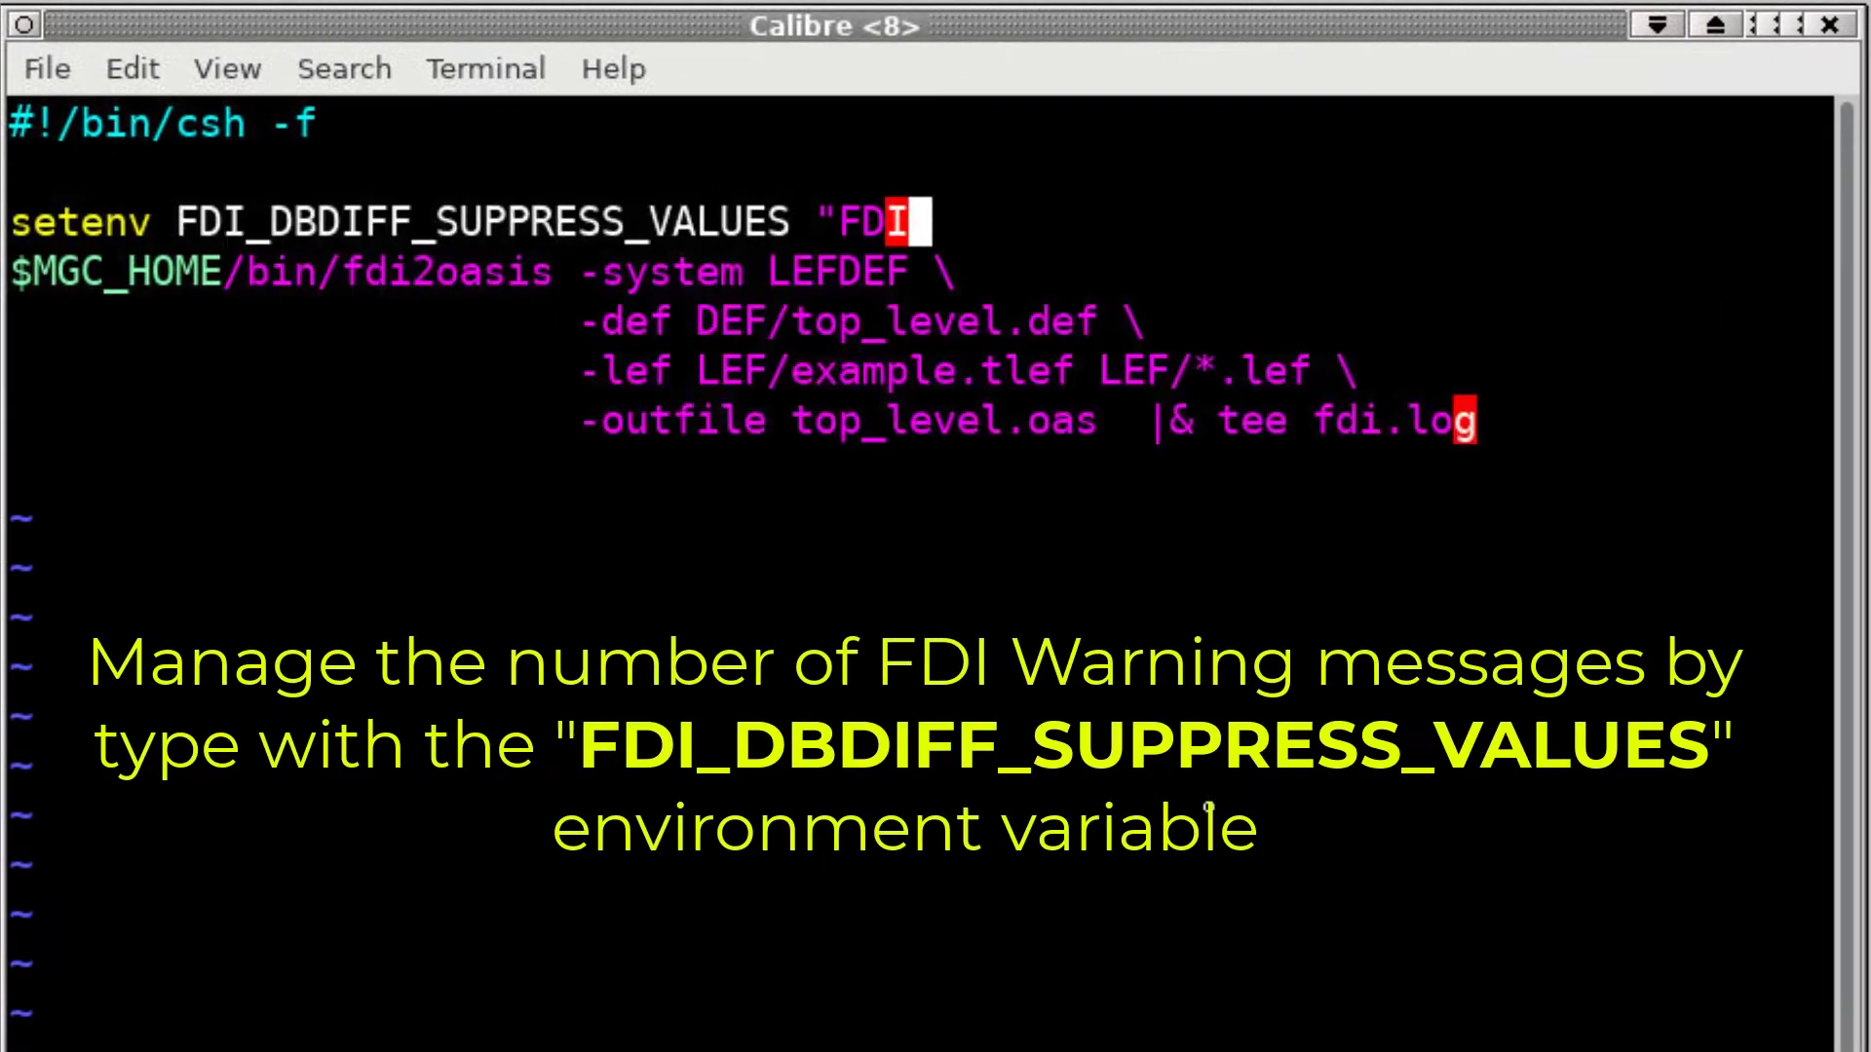
type("1119 1 FD")
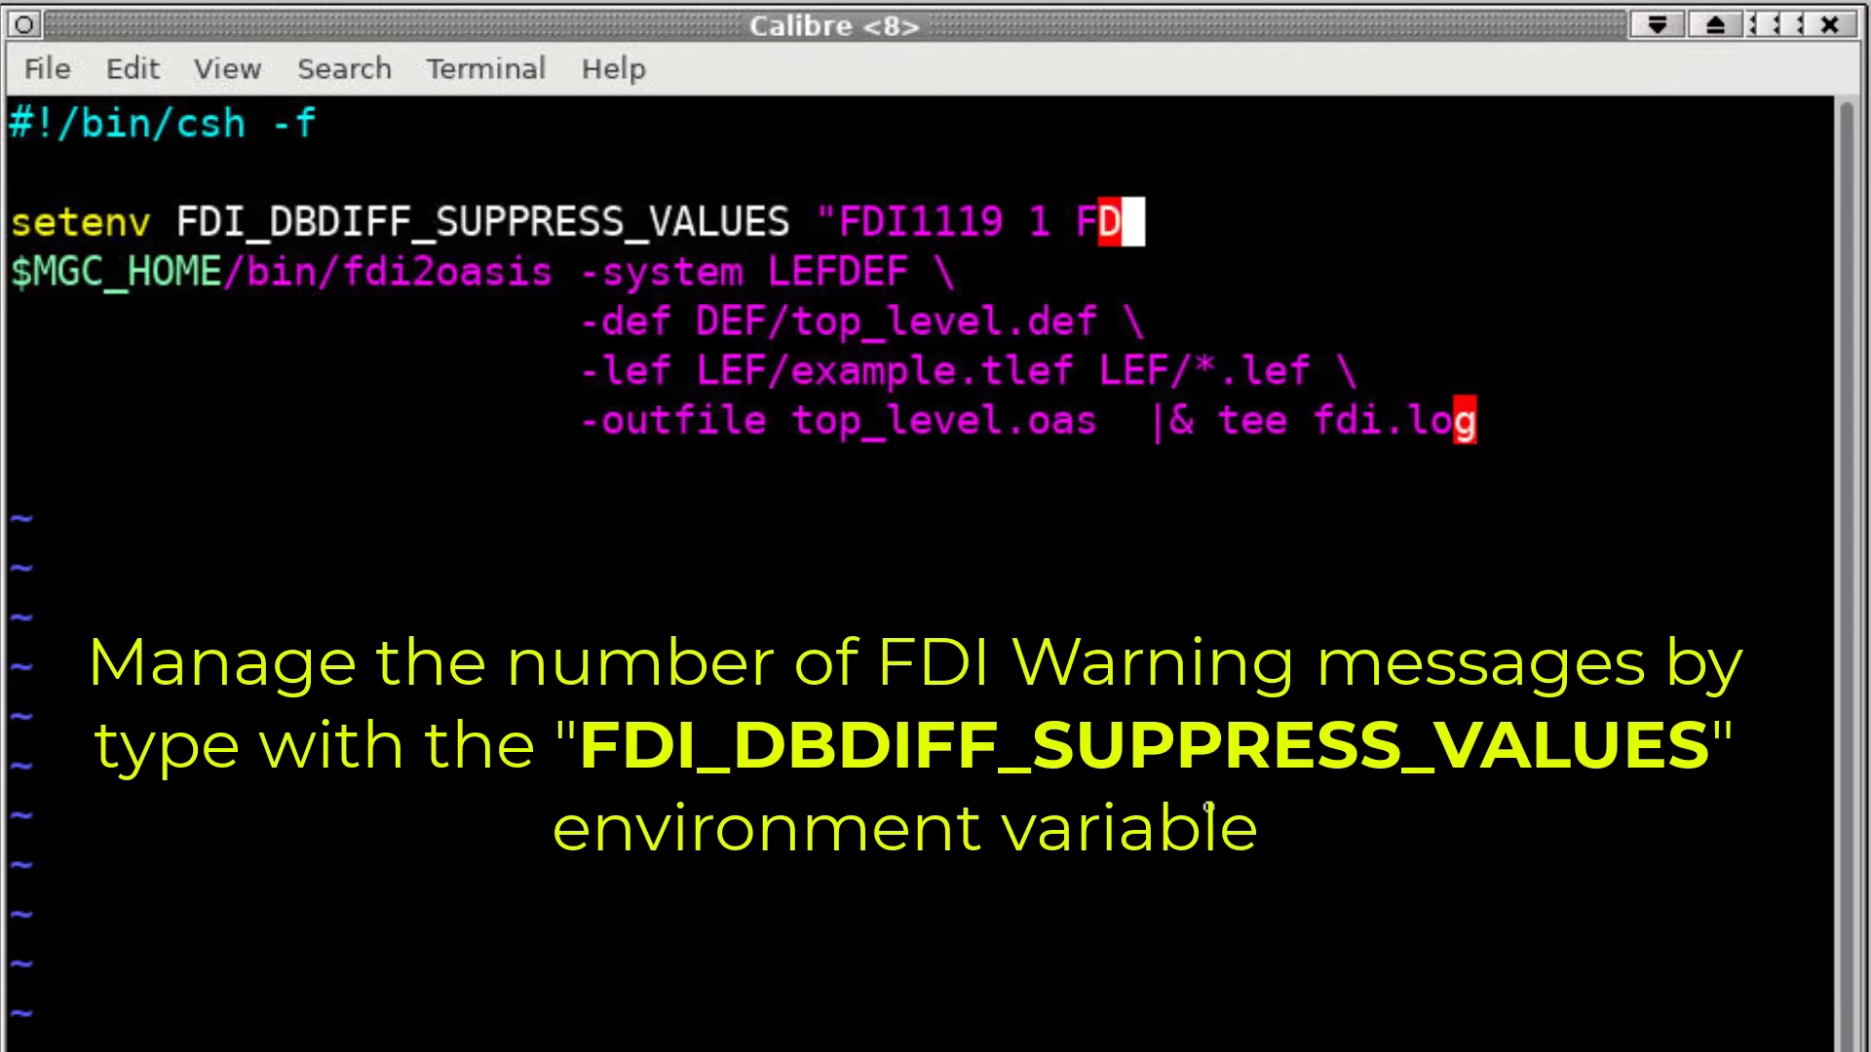
type("I1121 3 FD")
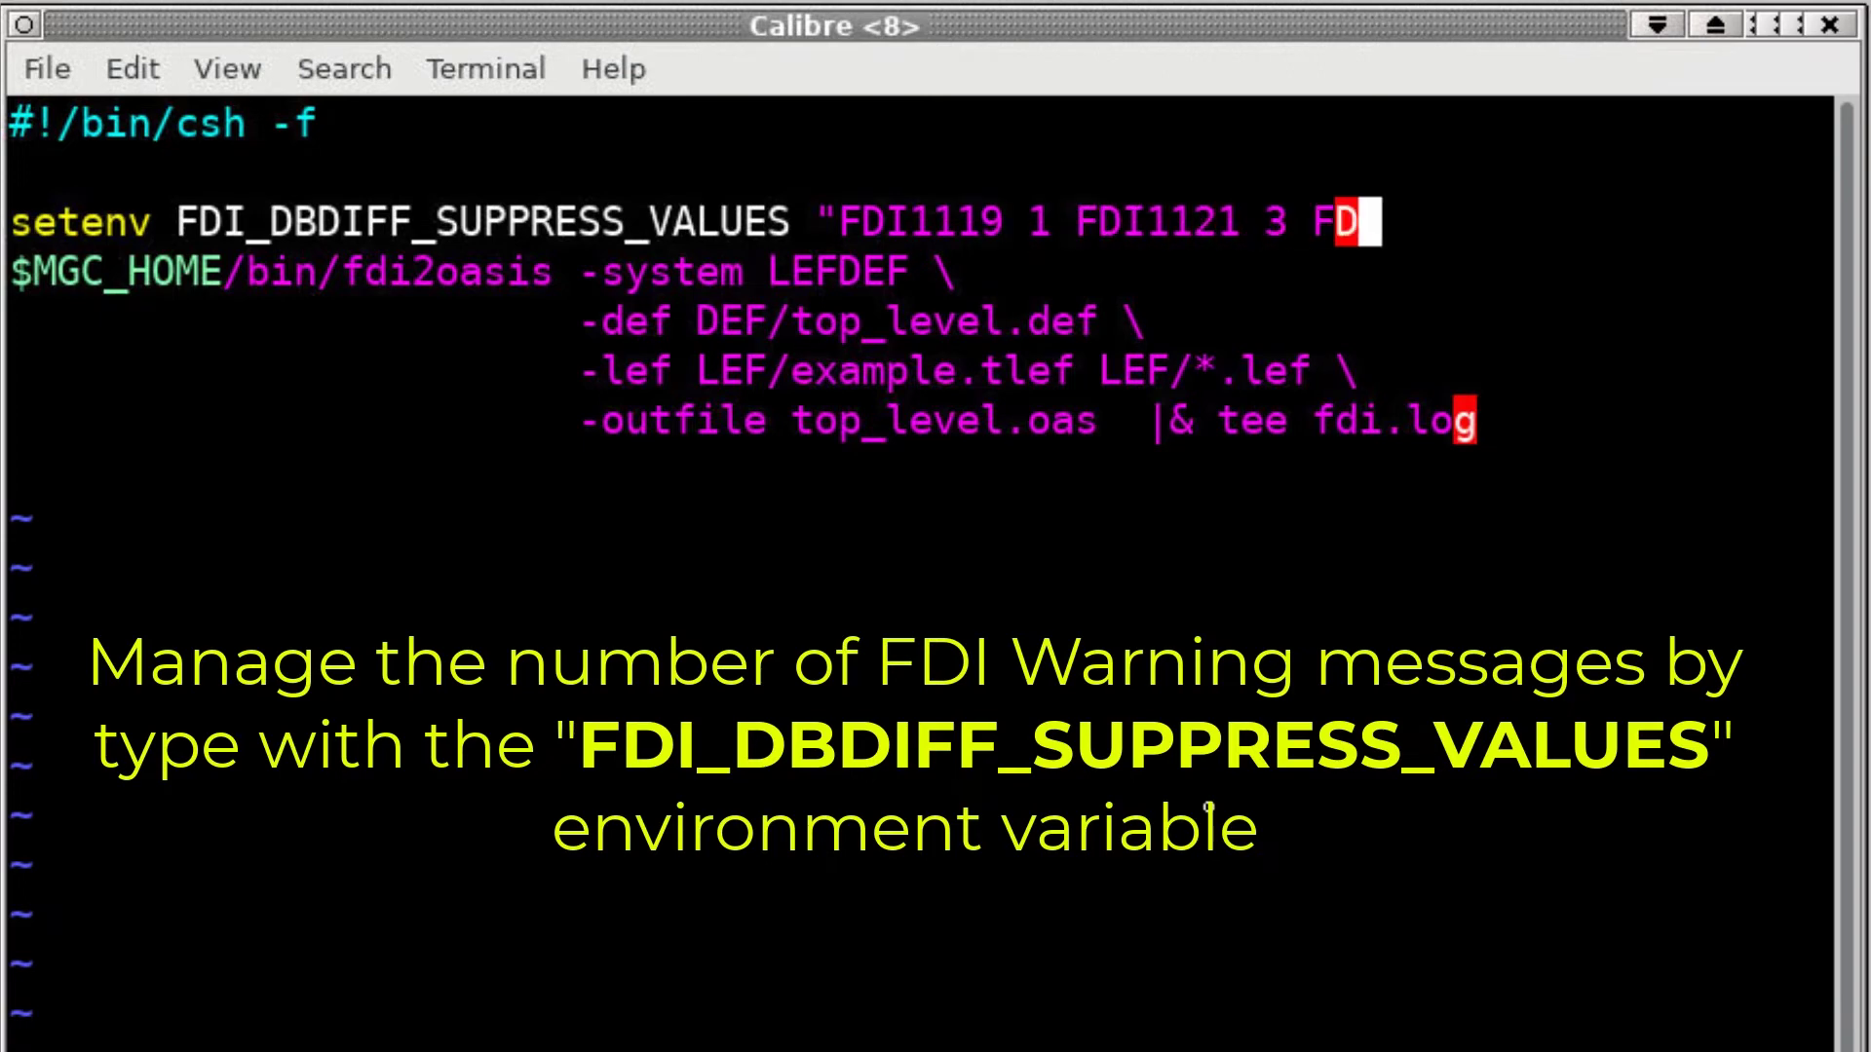
type("I1173 300\"")
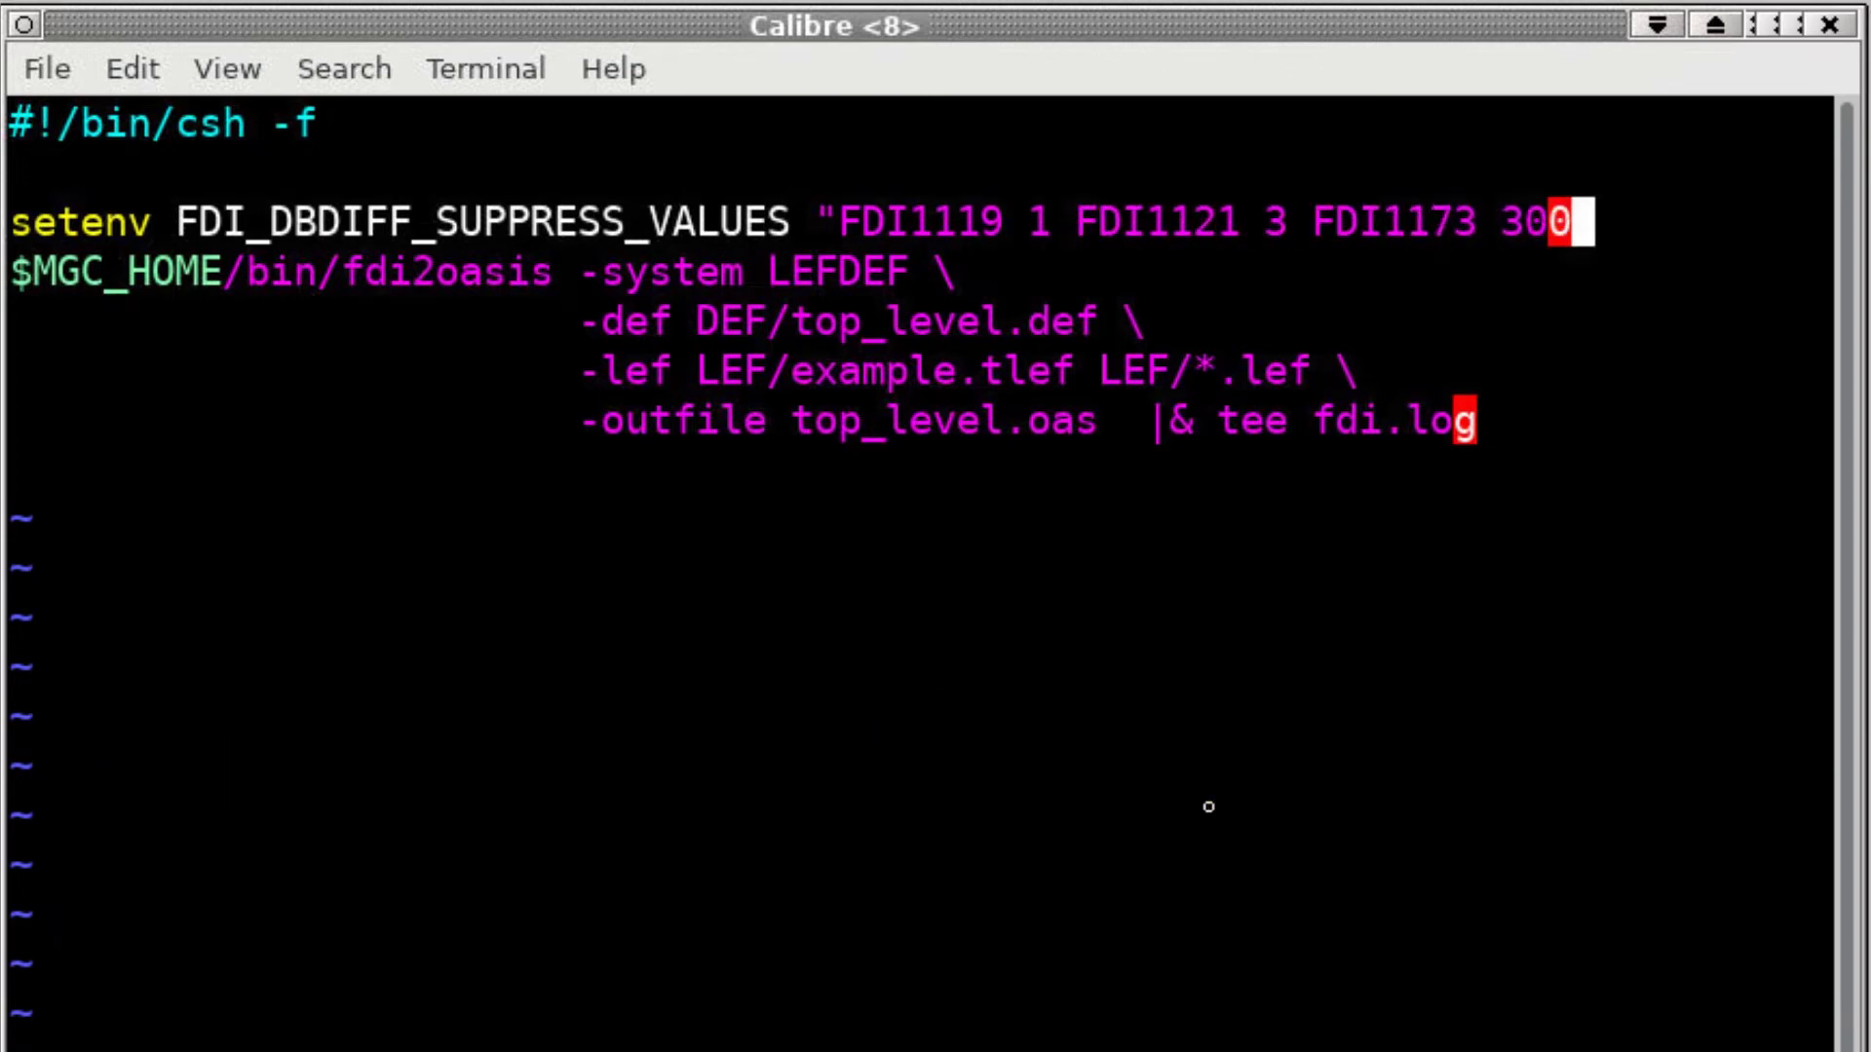
key("Return")
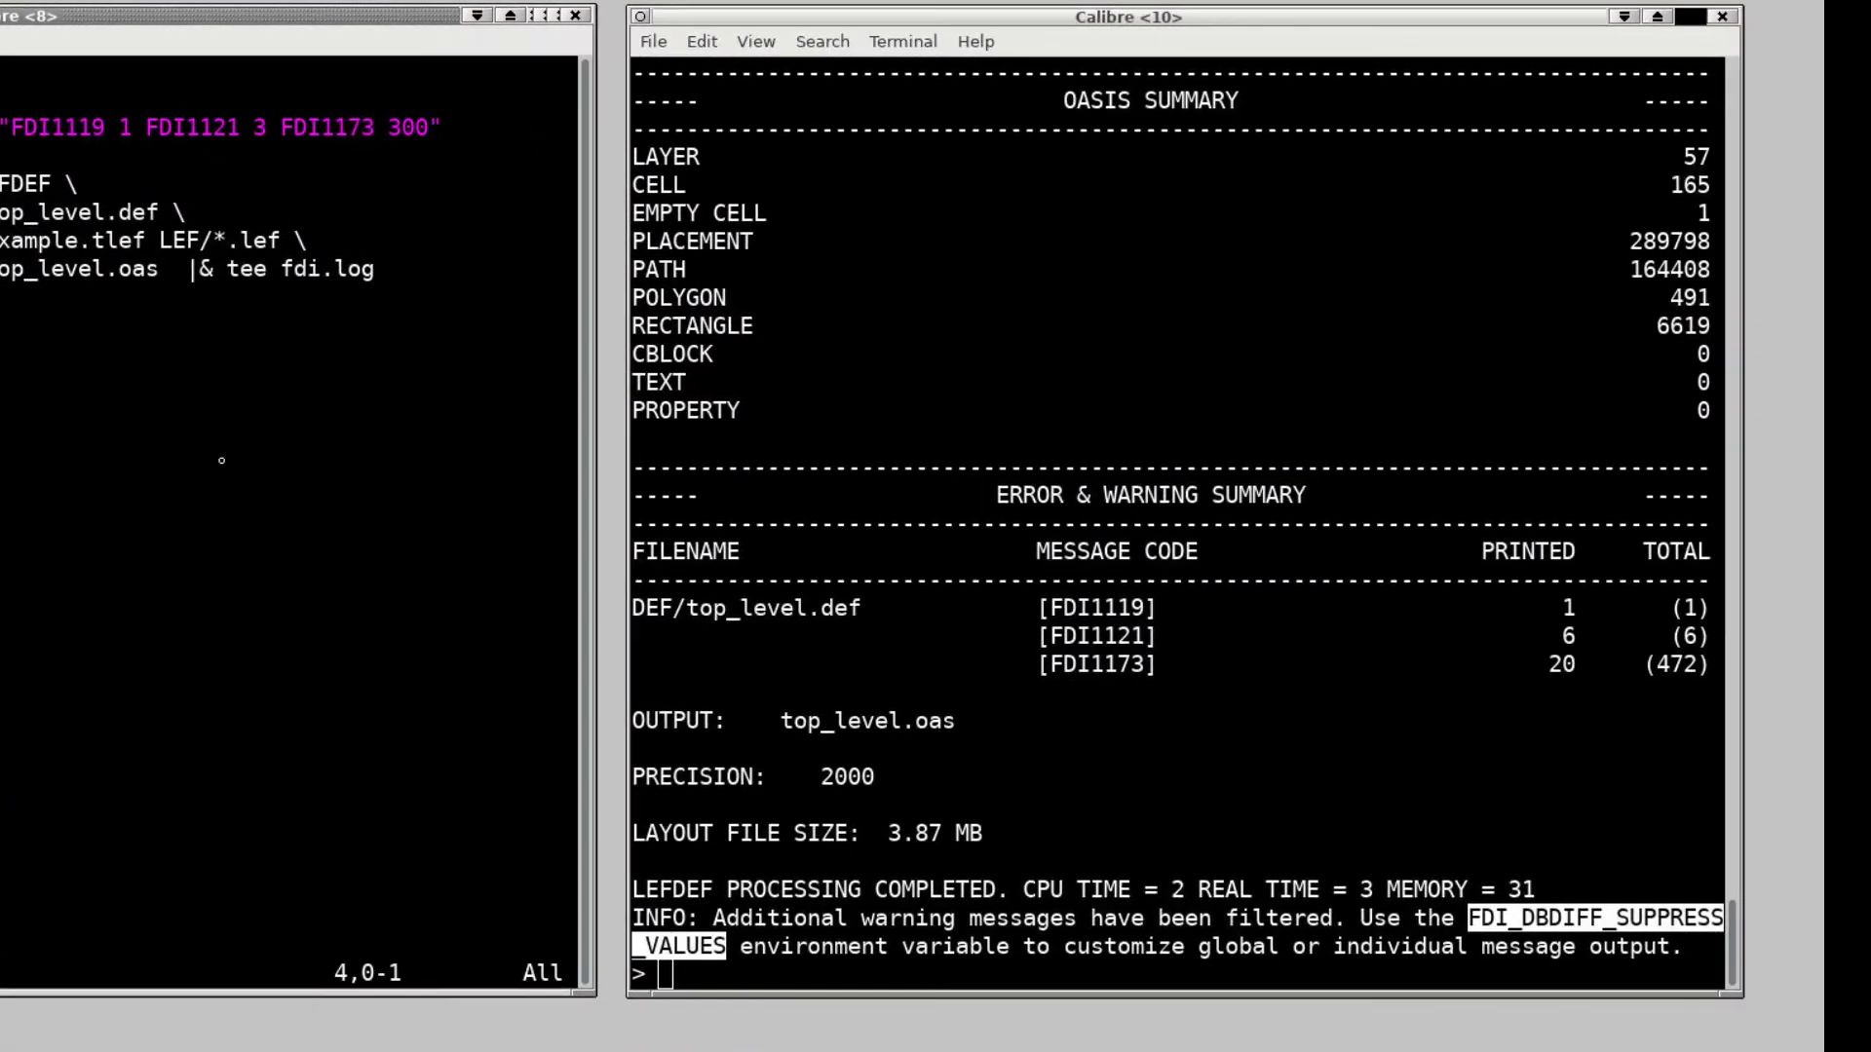
type("./")
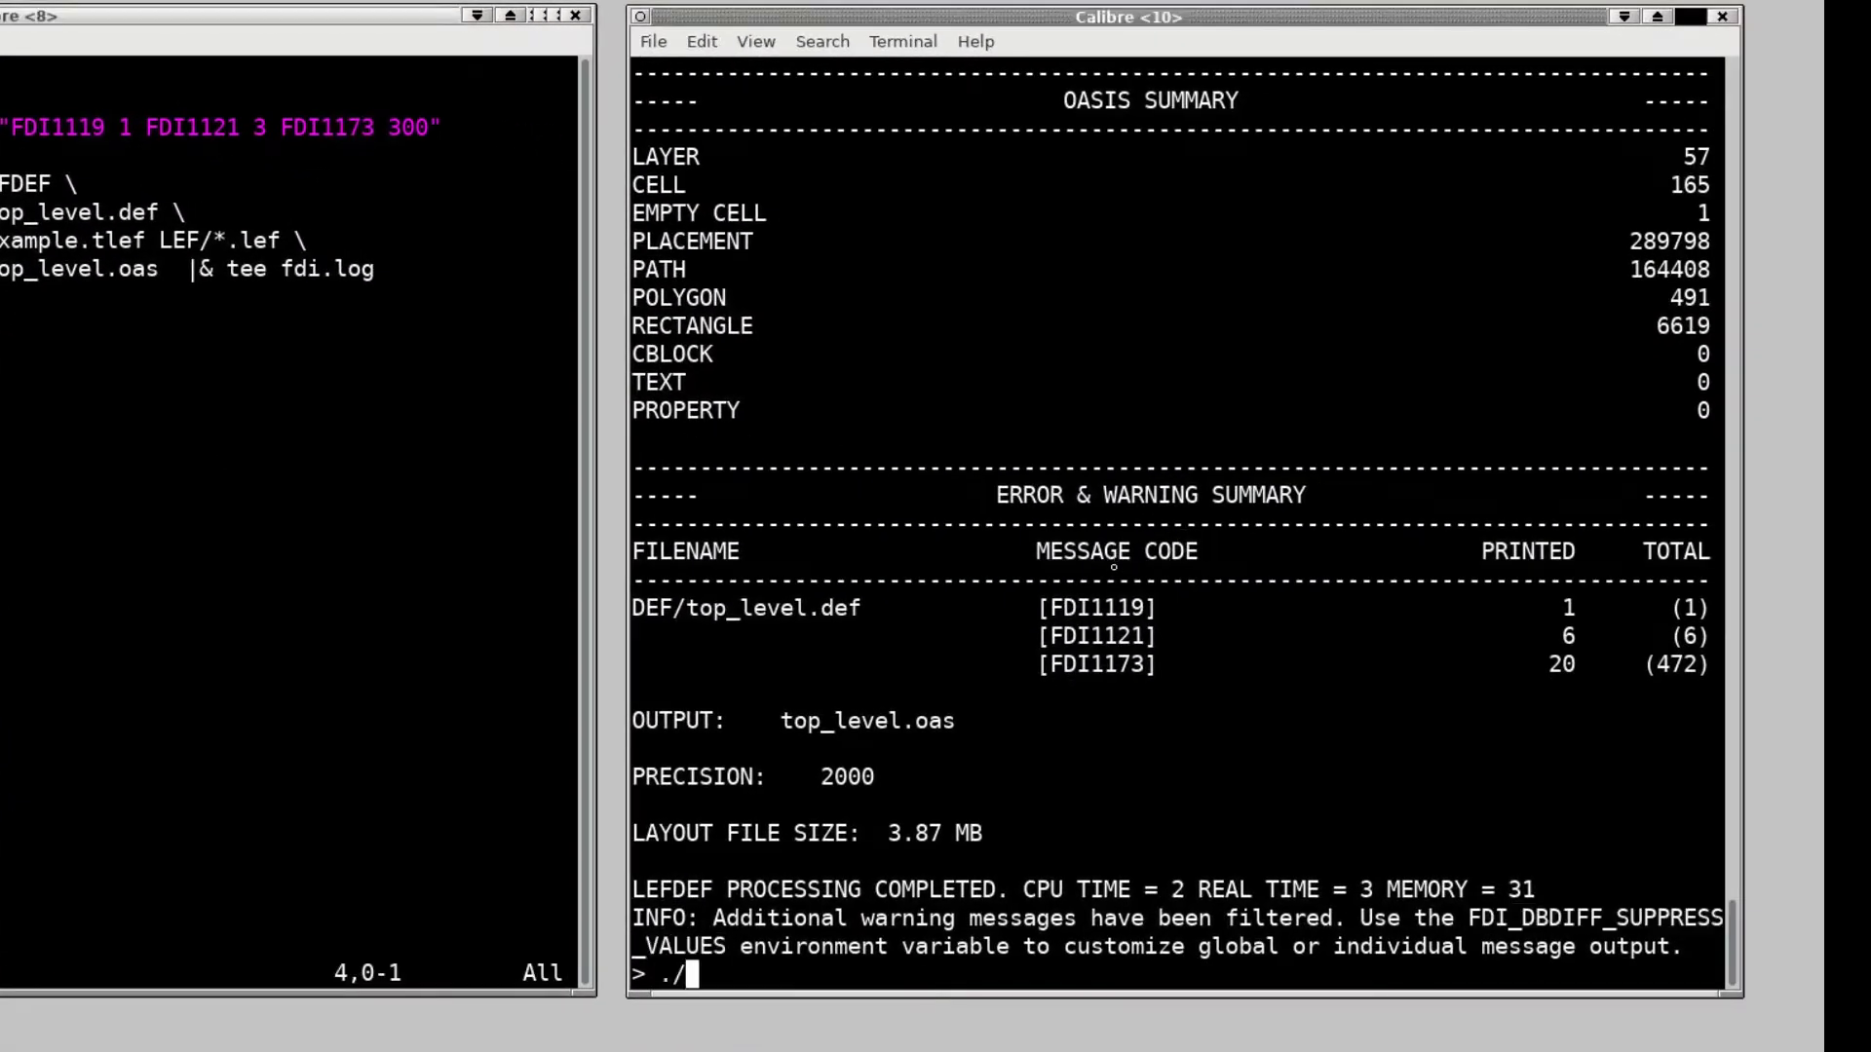
type("runme")
- Rerun the saved runme, getting 1, 3 and 300 messages for FDI1119, FDI1121 and FDI1173
key("Return")
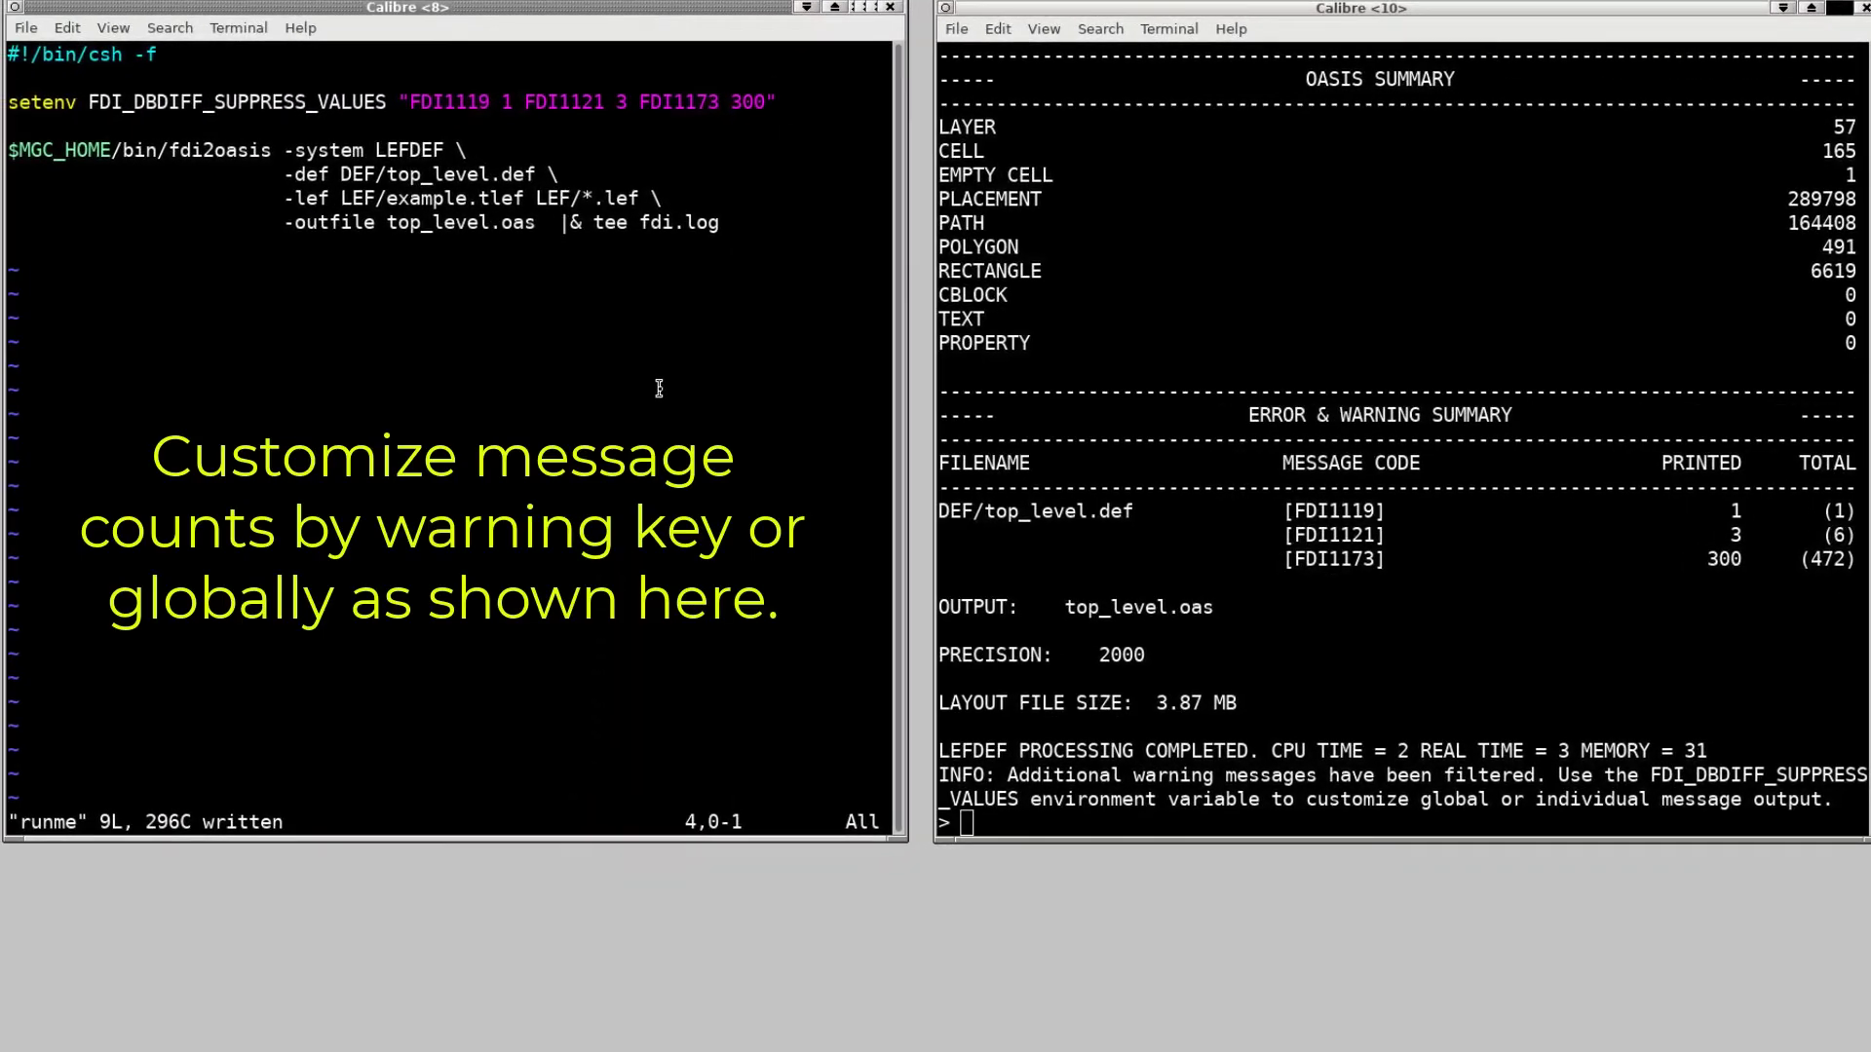
- Change the suppress value to "* 500", save runme and rerun, printing all 1, 6 and 472 warnings
key("l")
key("l")
key("l")
key("l")
key("l")
key("l")
key("l")
key("l")
key("l")
key("l")
key("l")
key("l")
type("C")
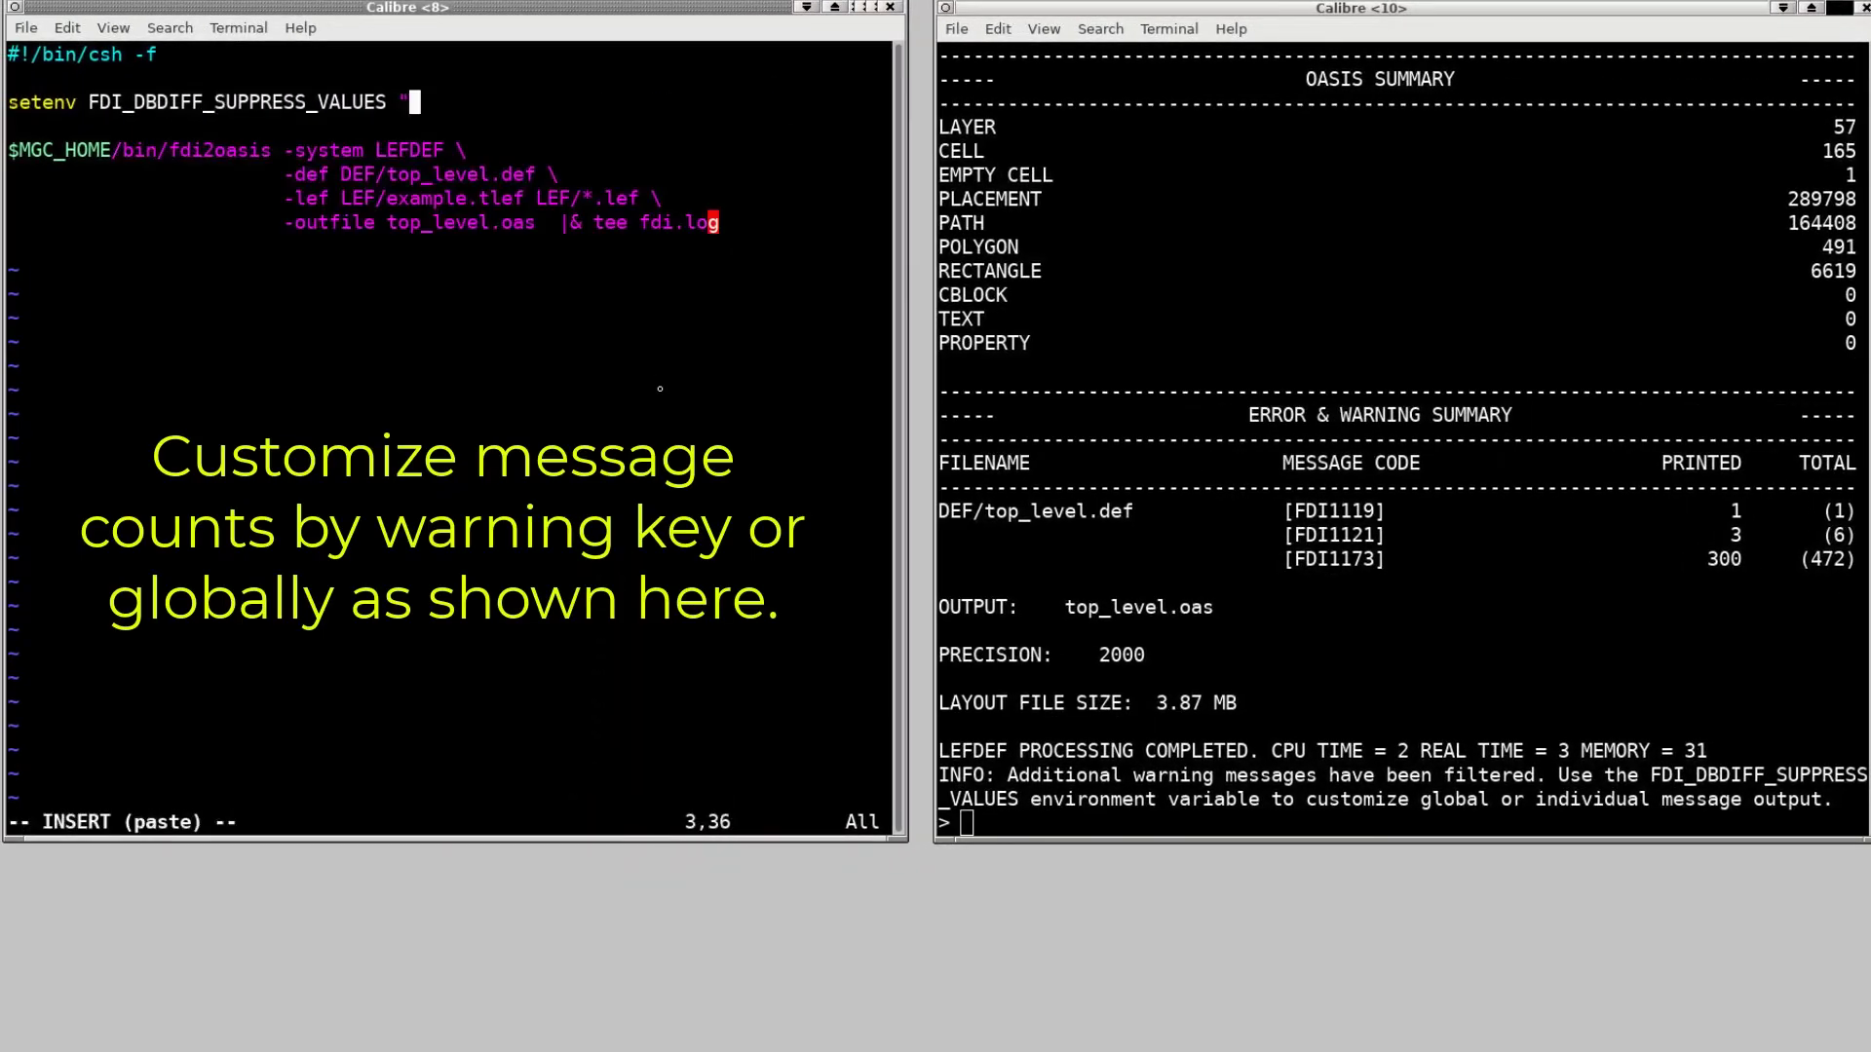
type("*:")
type("500")
type("\"")
key("Escape")
type(":w")
key("Return")
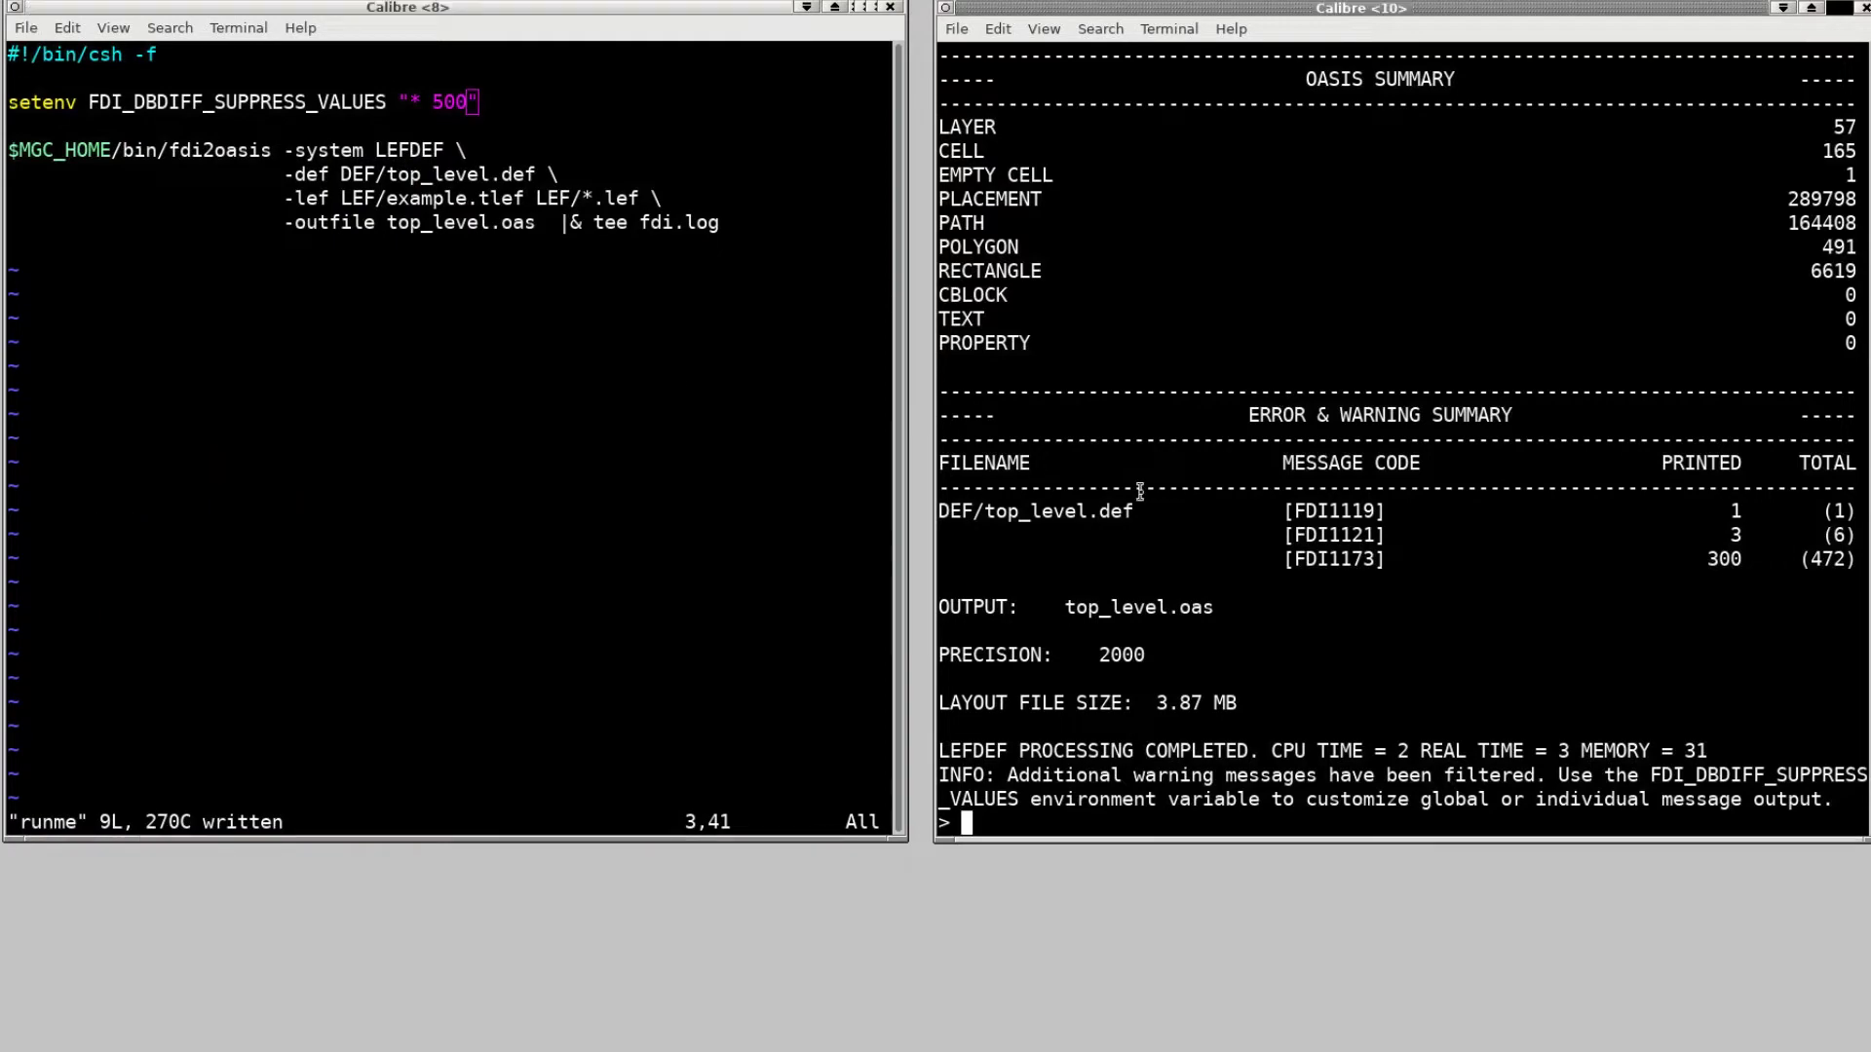
type("./runme")
key("Return")
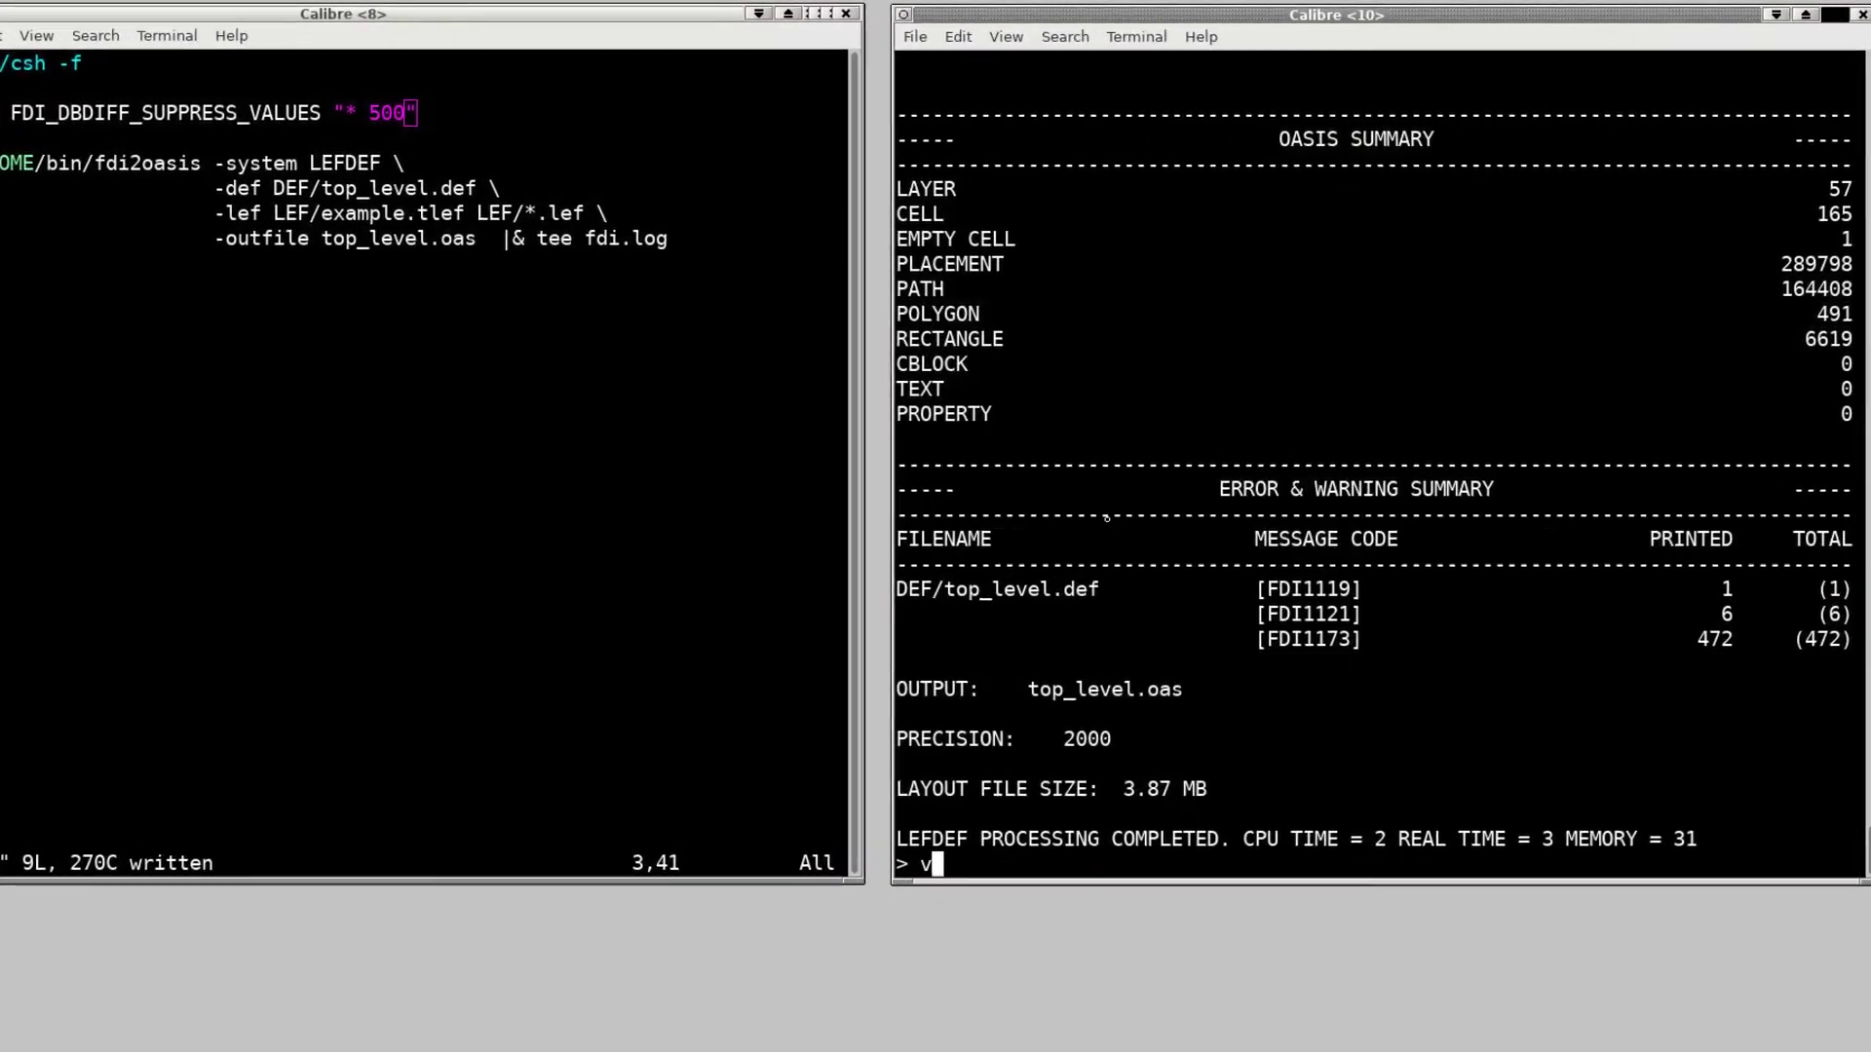
type("vi fdi.log")
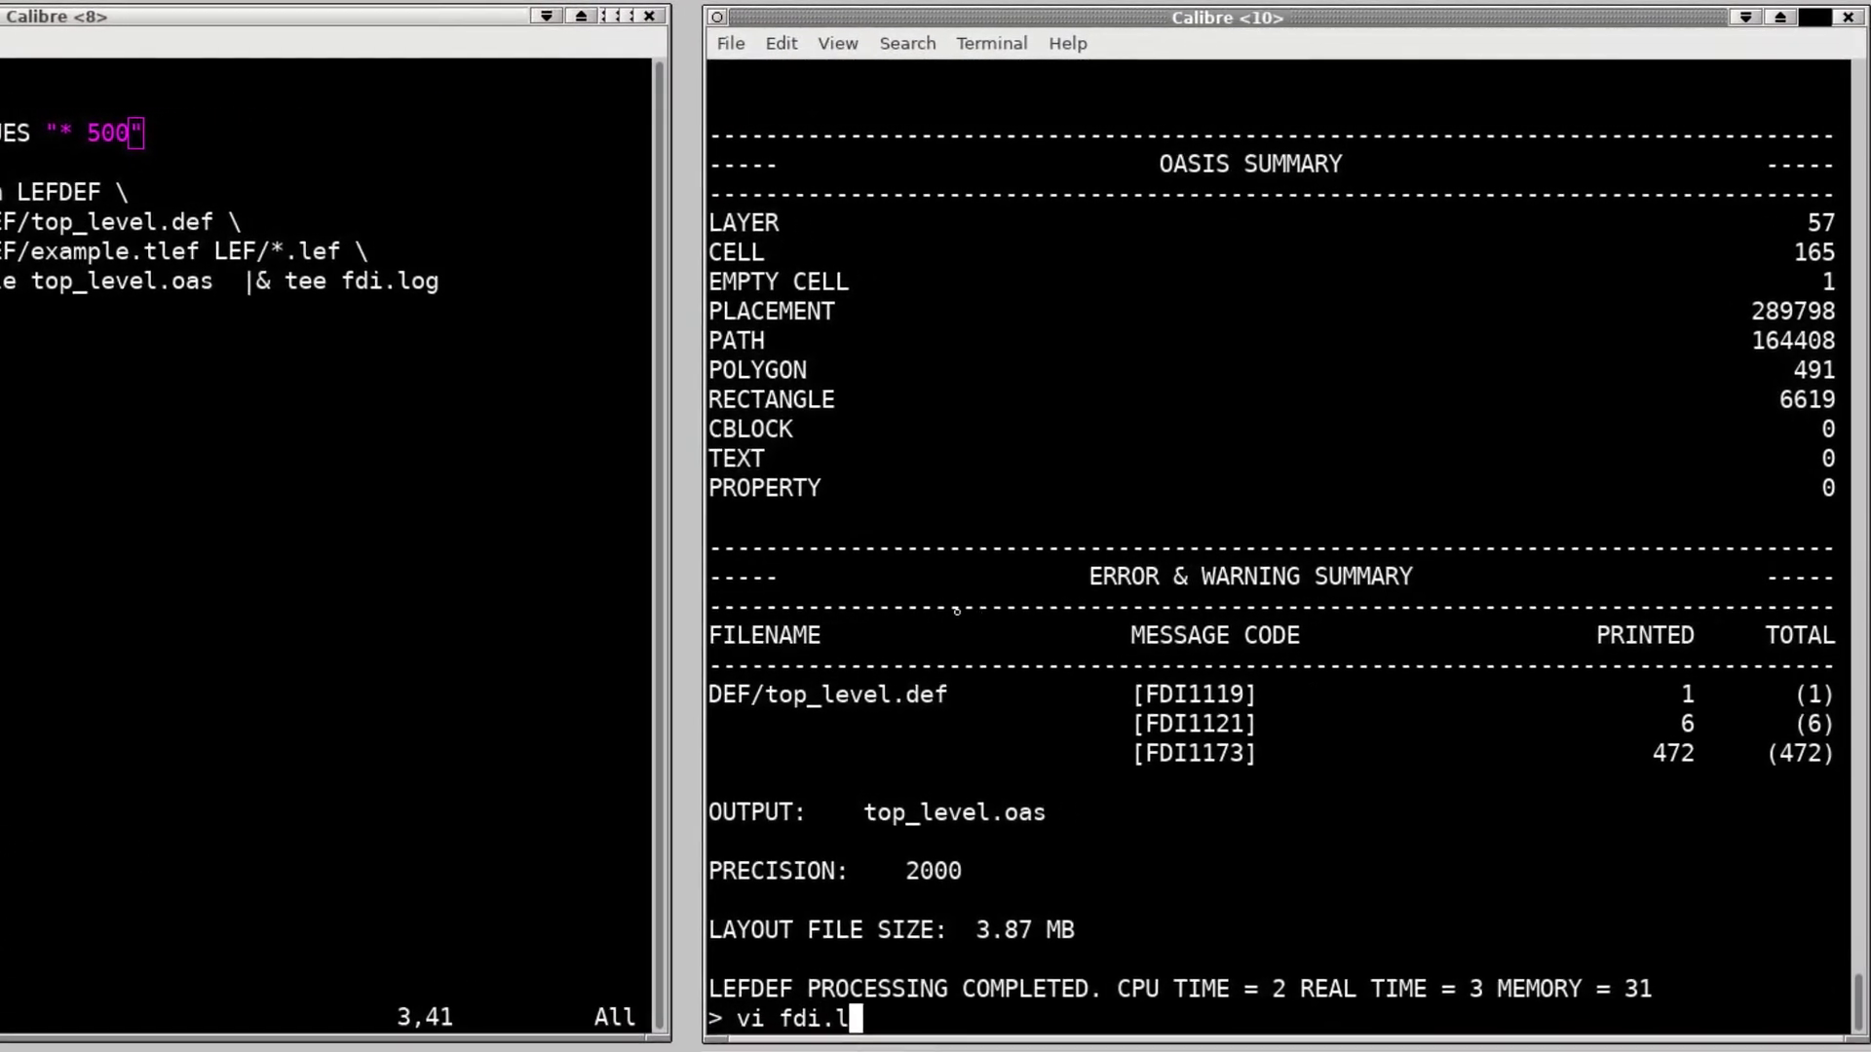
key("Return")
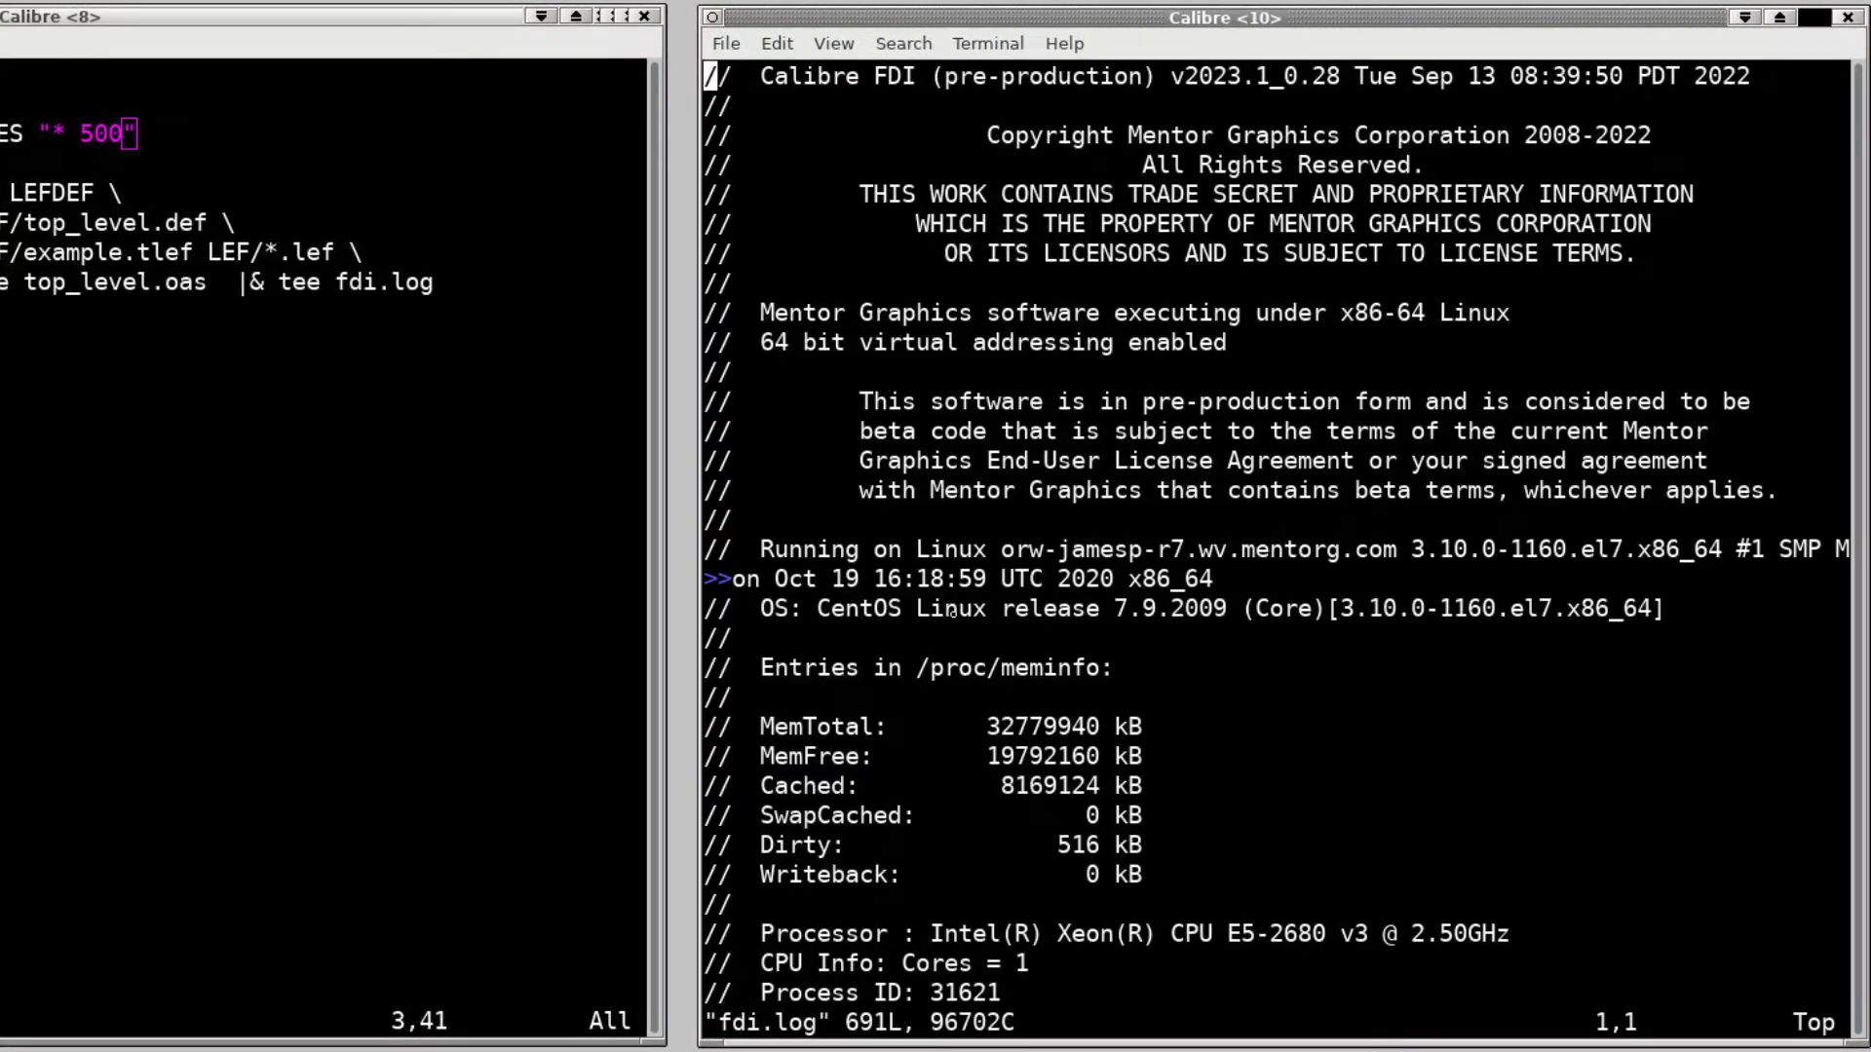
type("/FDI11")
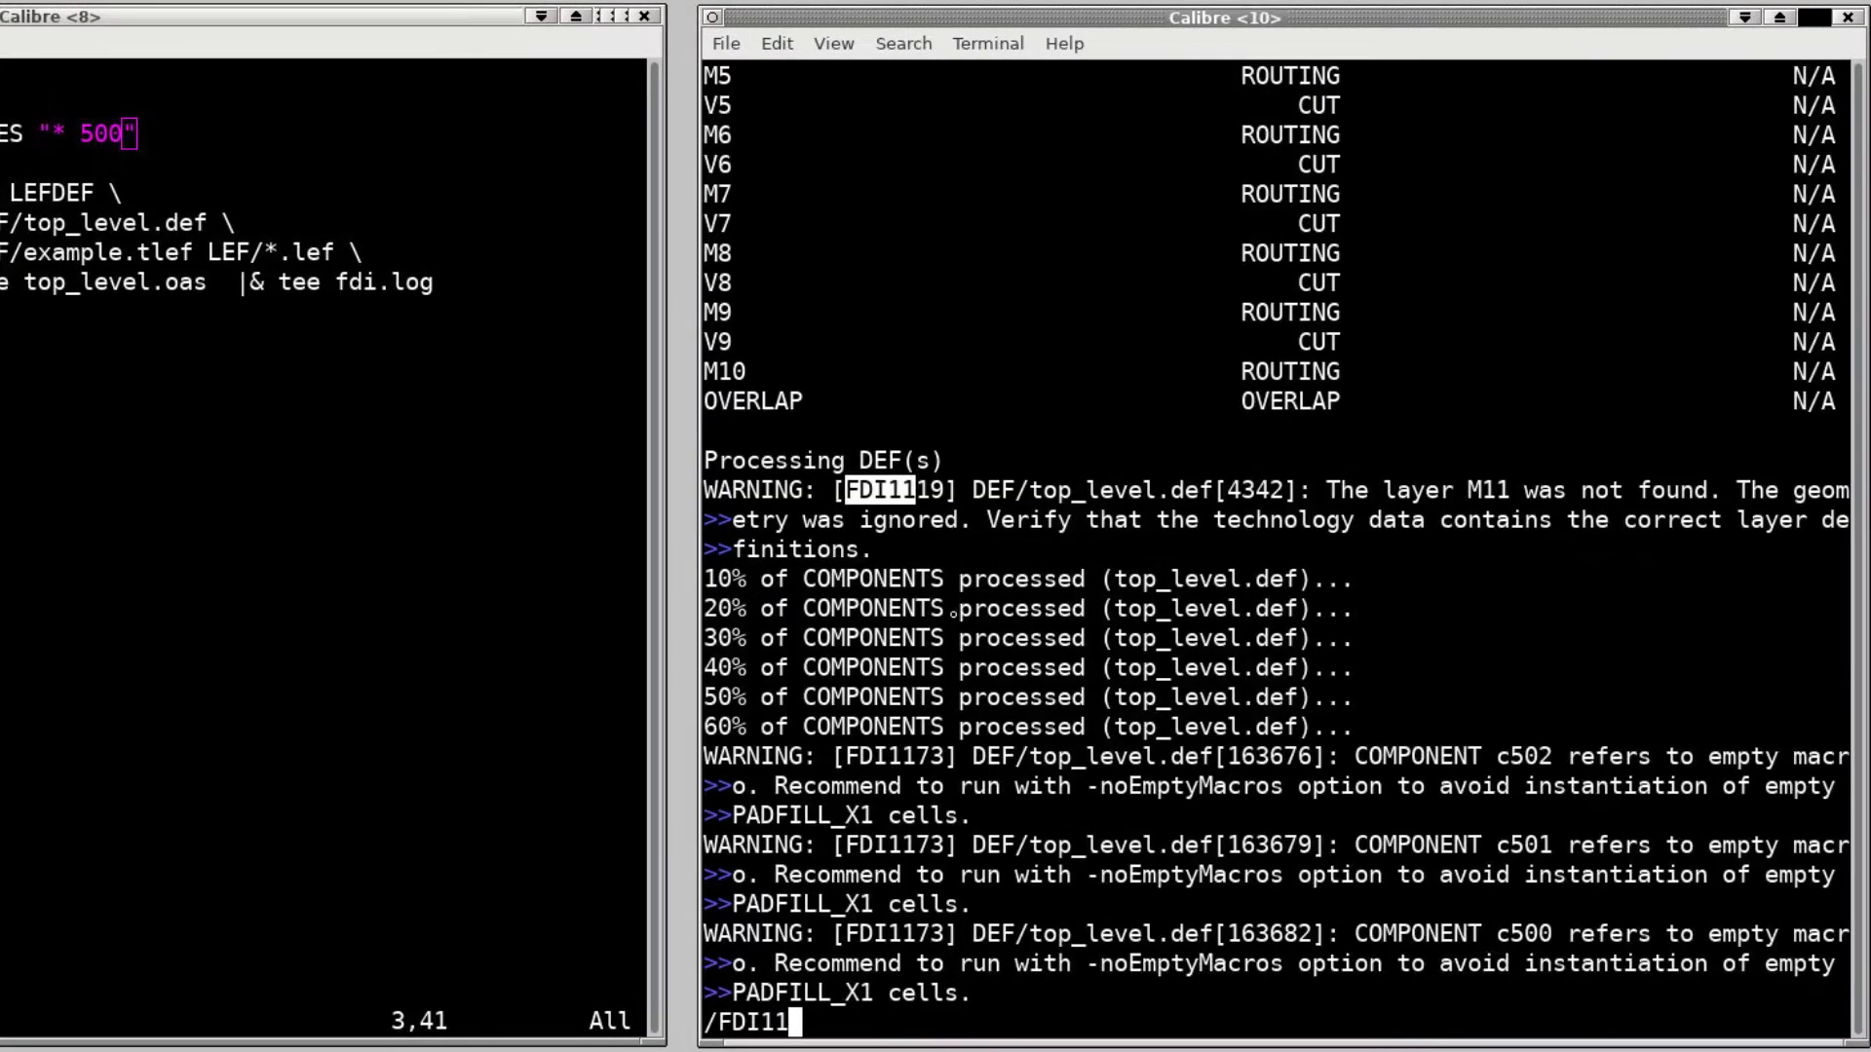
type("19")
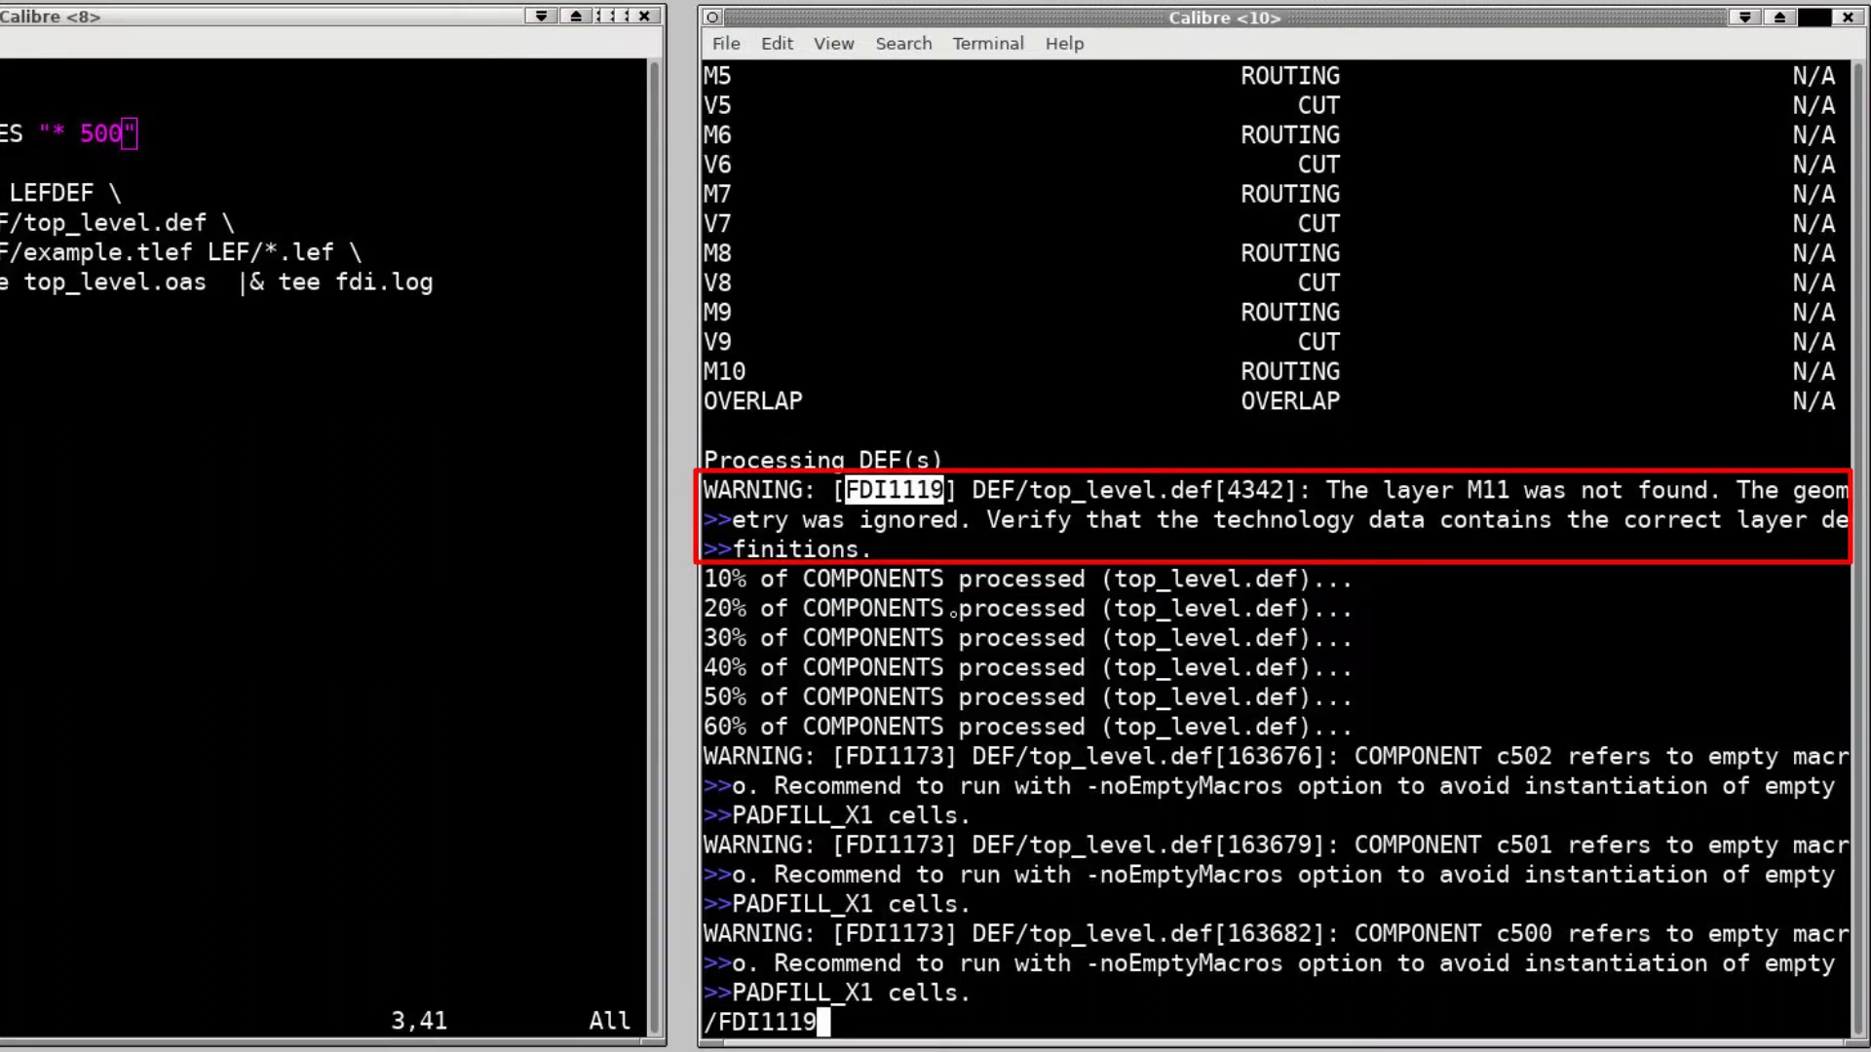
key("Escape")
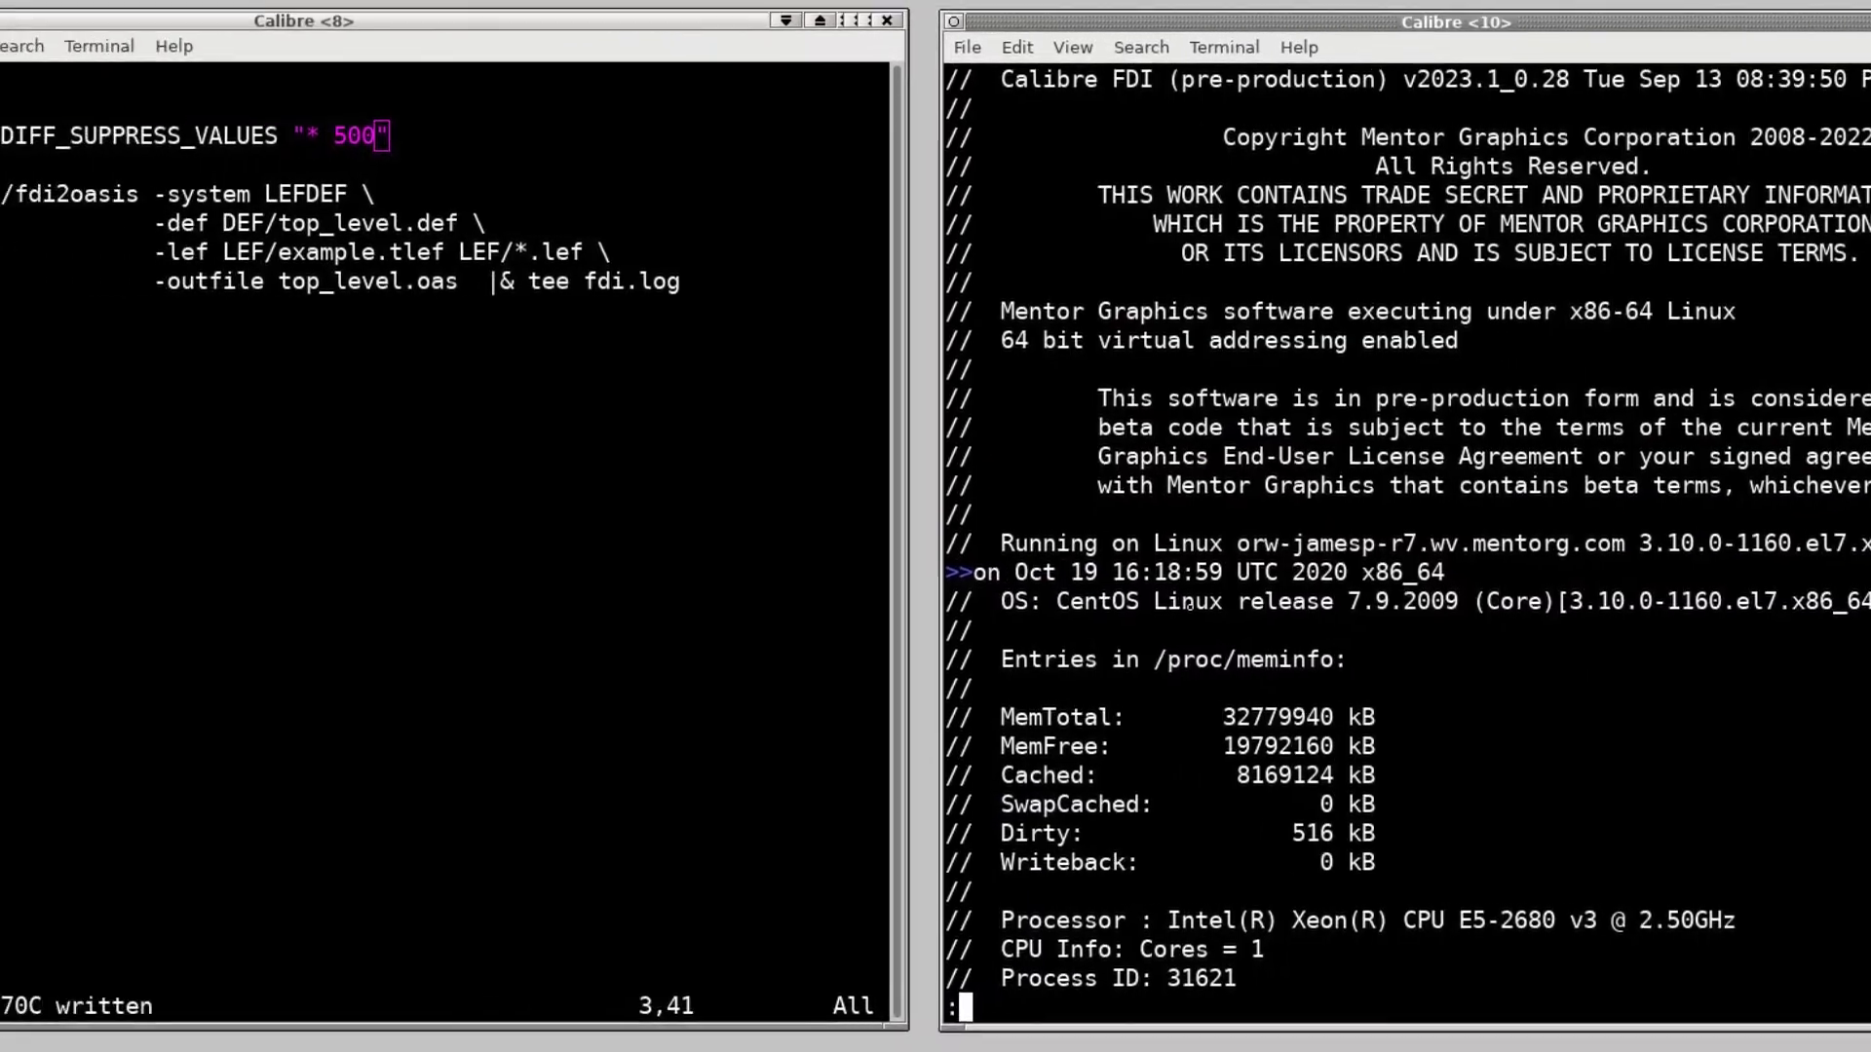
type(":q")
key("Return")
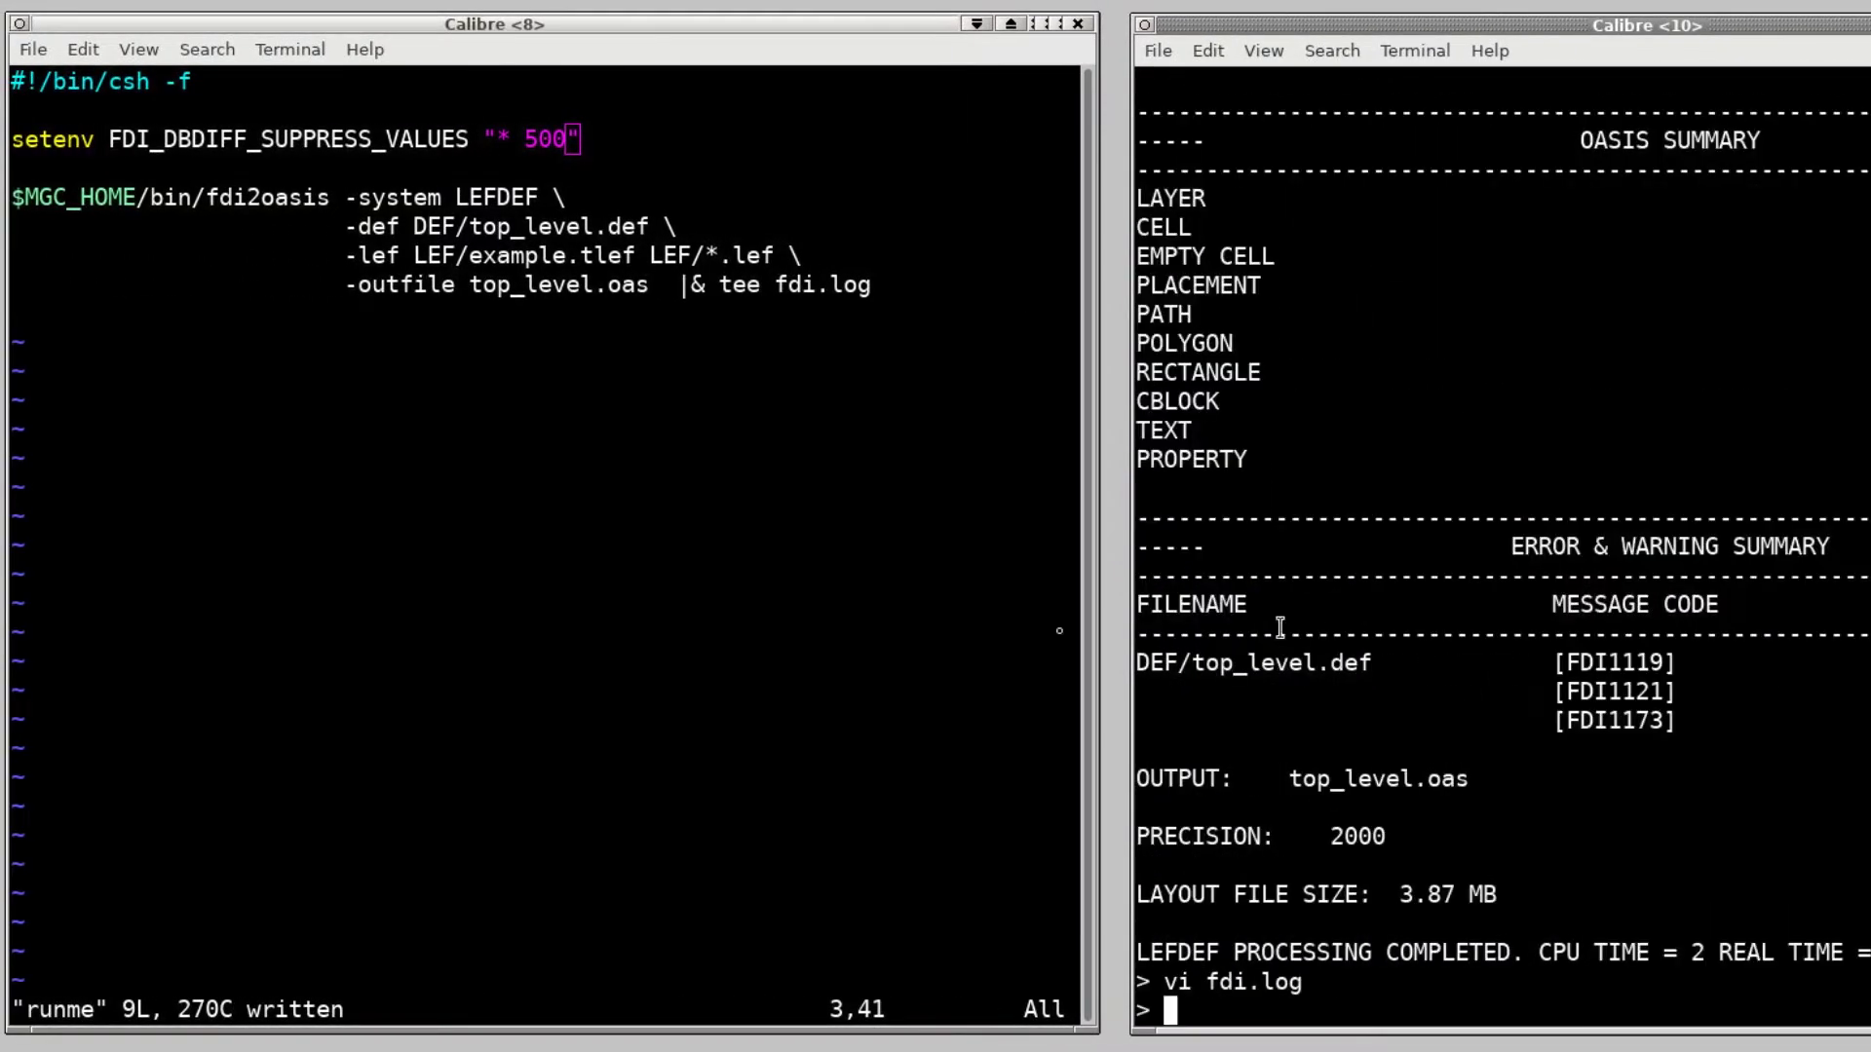
left_click(851, 614)
- Finish the -inputExceptionList line with FDI1173 1 and a backslash, then save runme
key("j")
key("j")
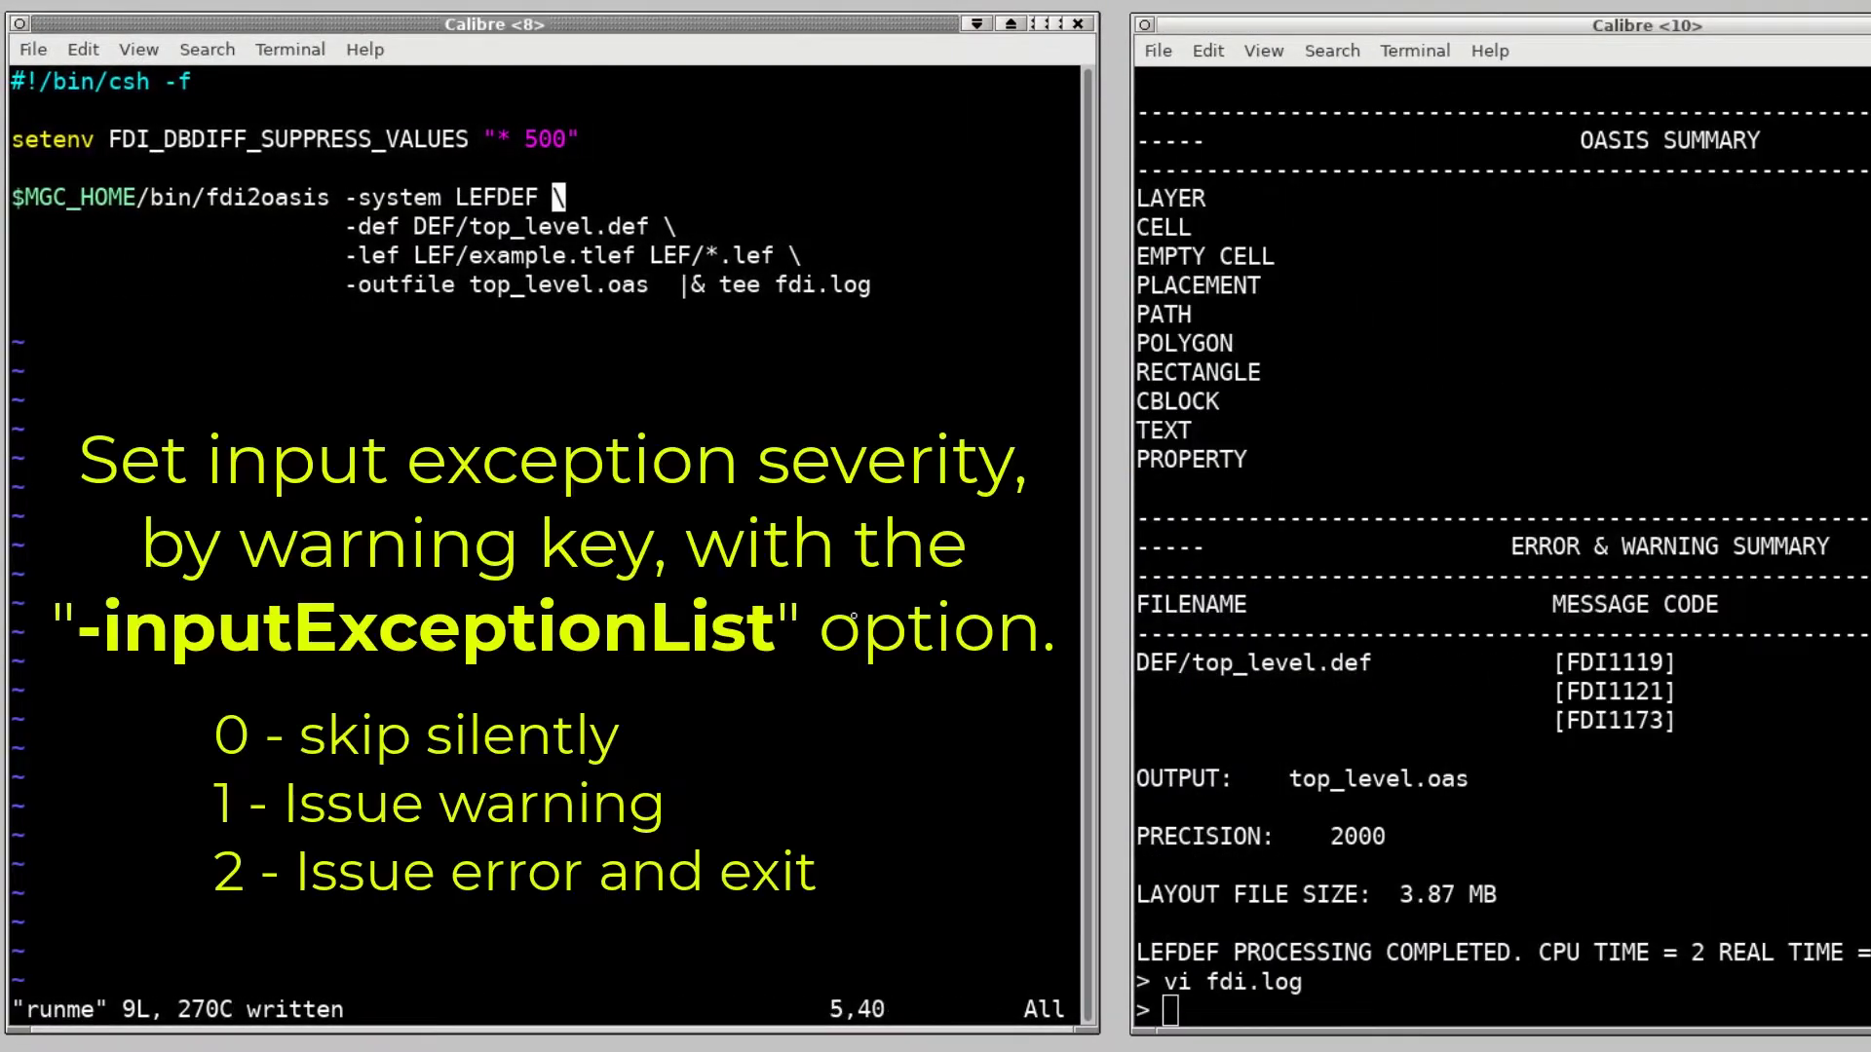
key("j")
key("j")
type("o")
type("-input")
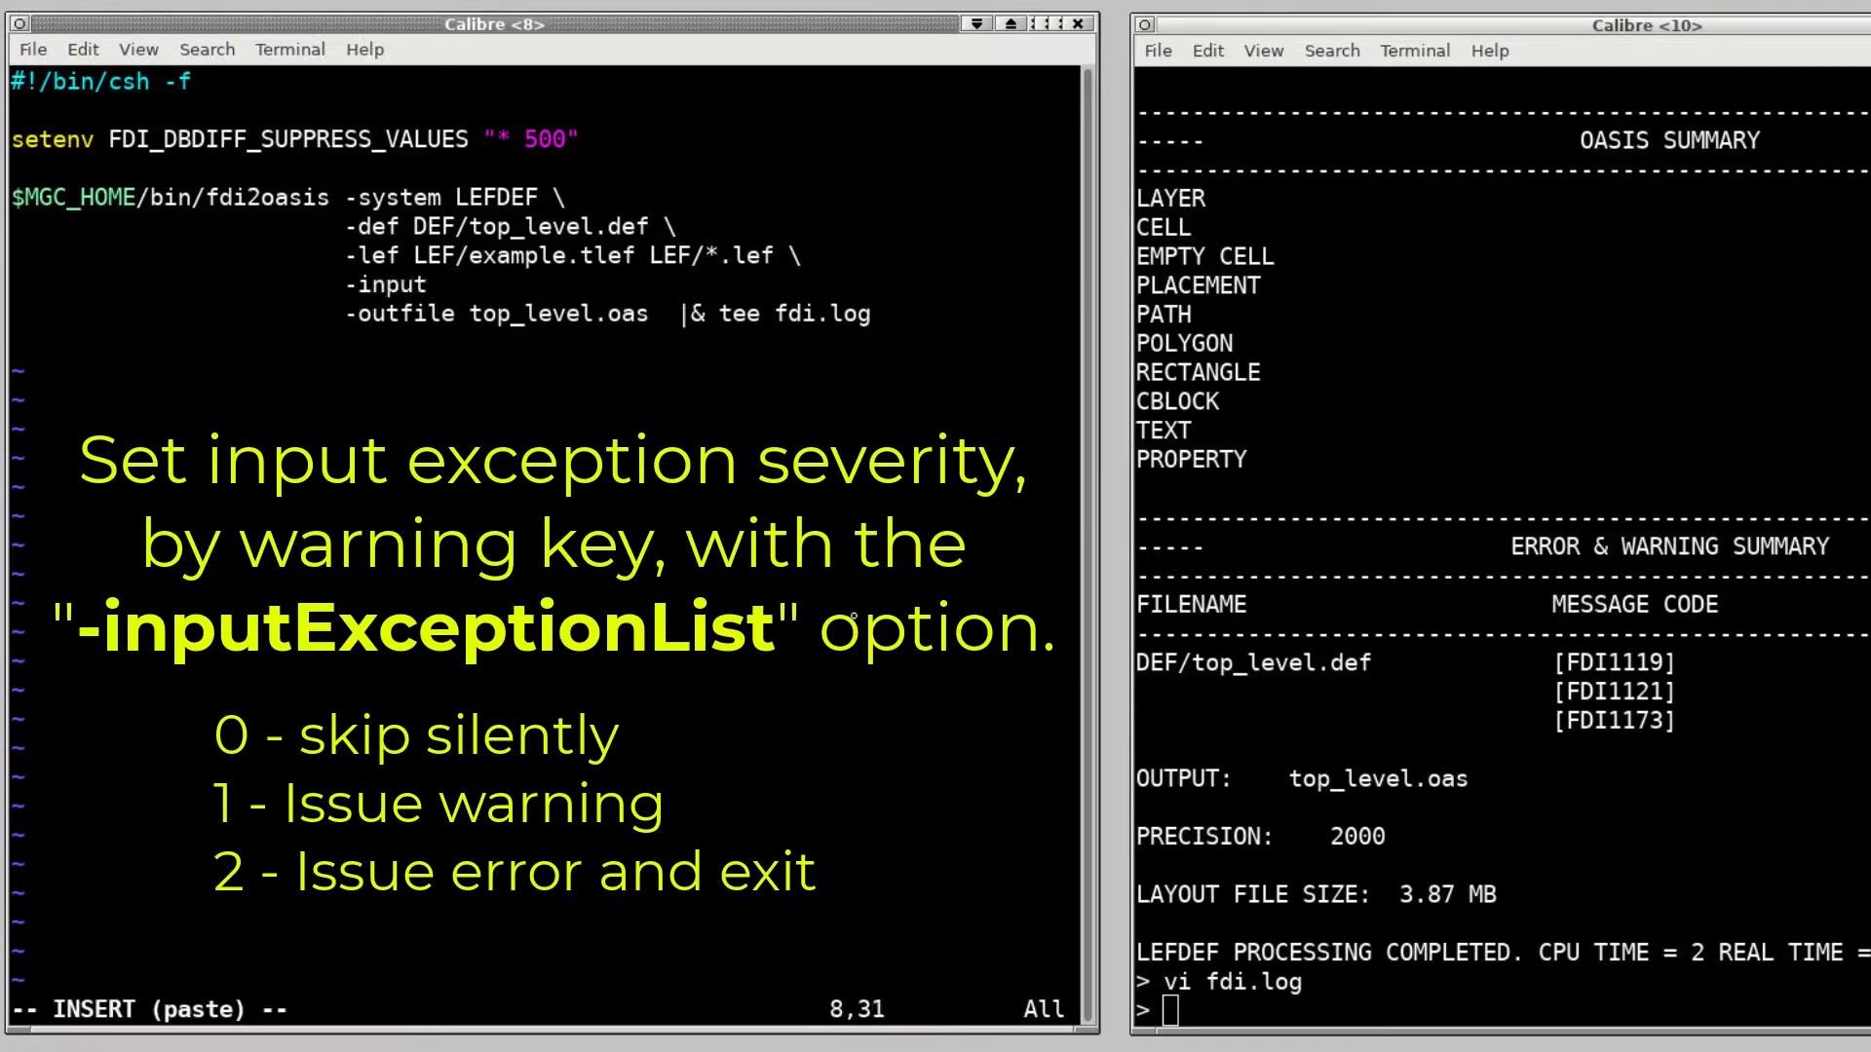
type("ExceptionList \"F")
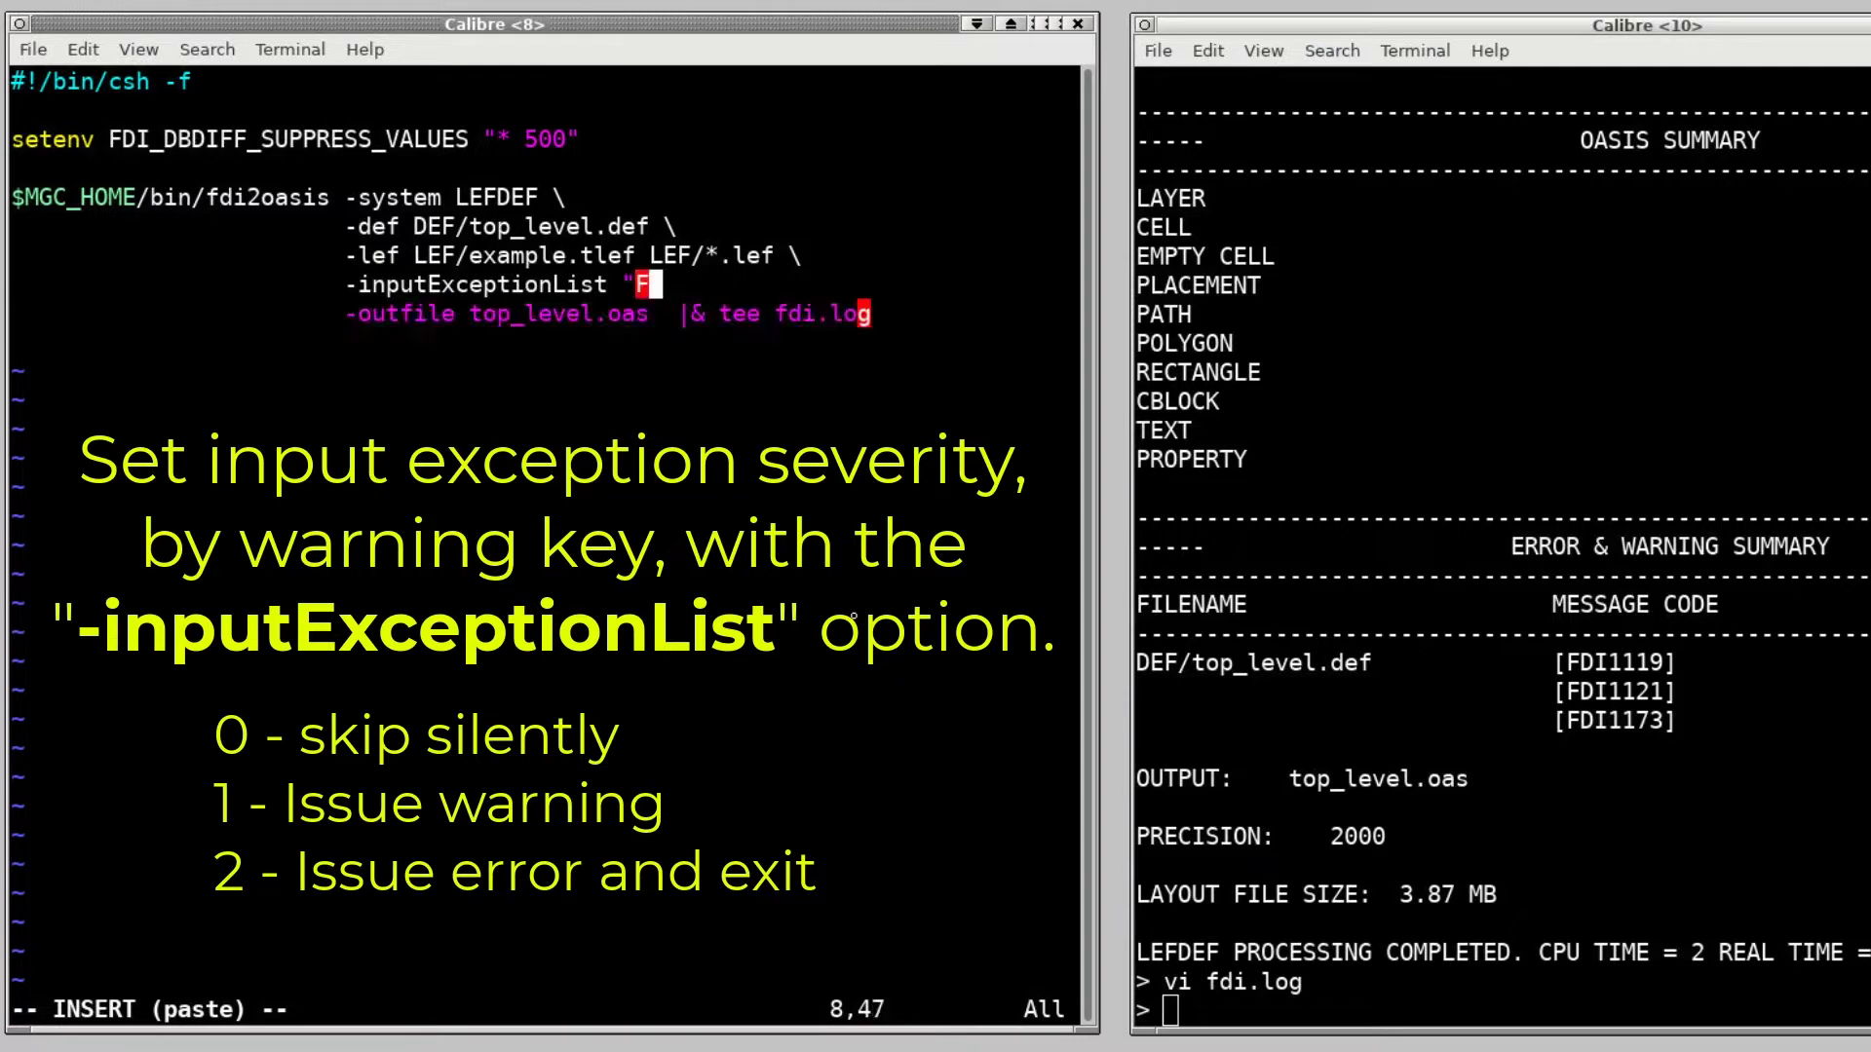
type("DI1119 1 FD")
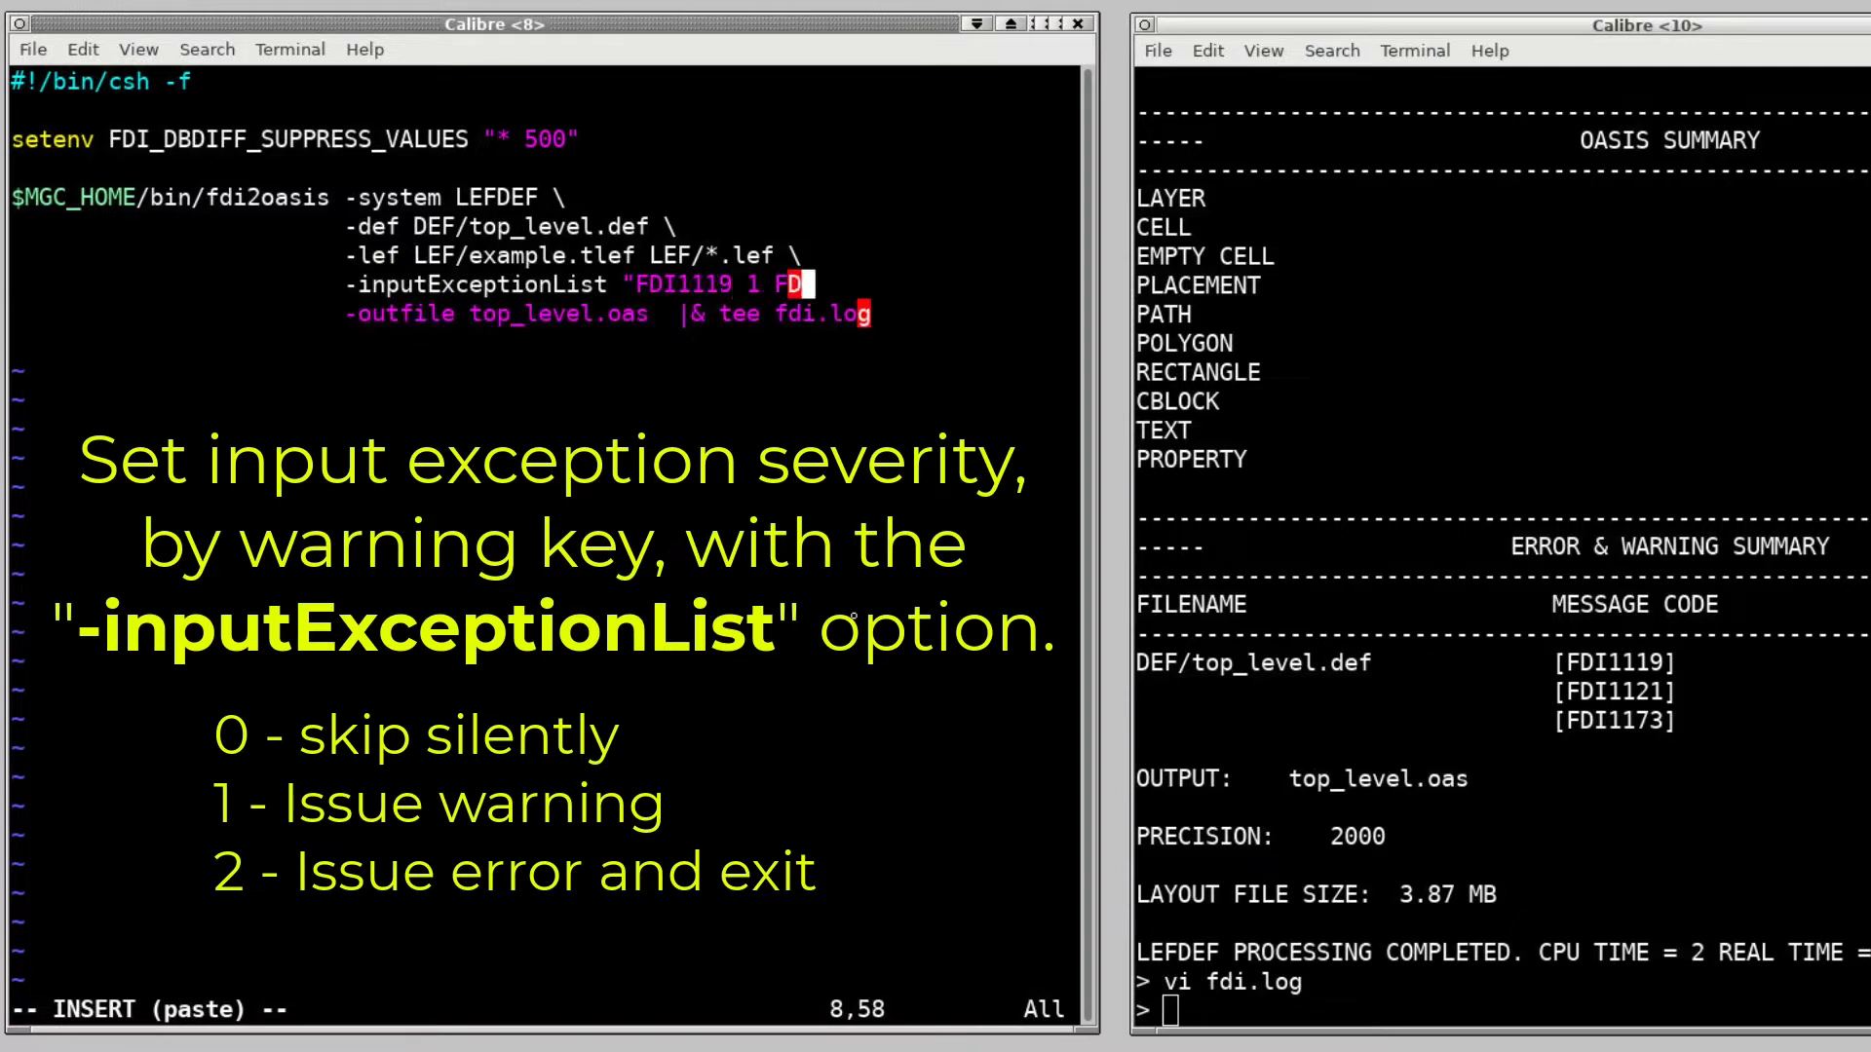
type("I11")
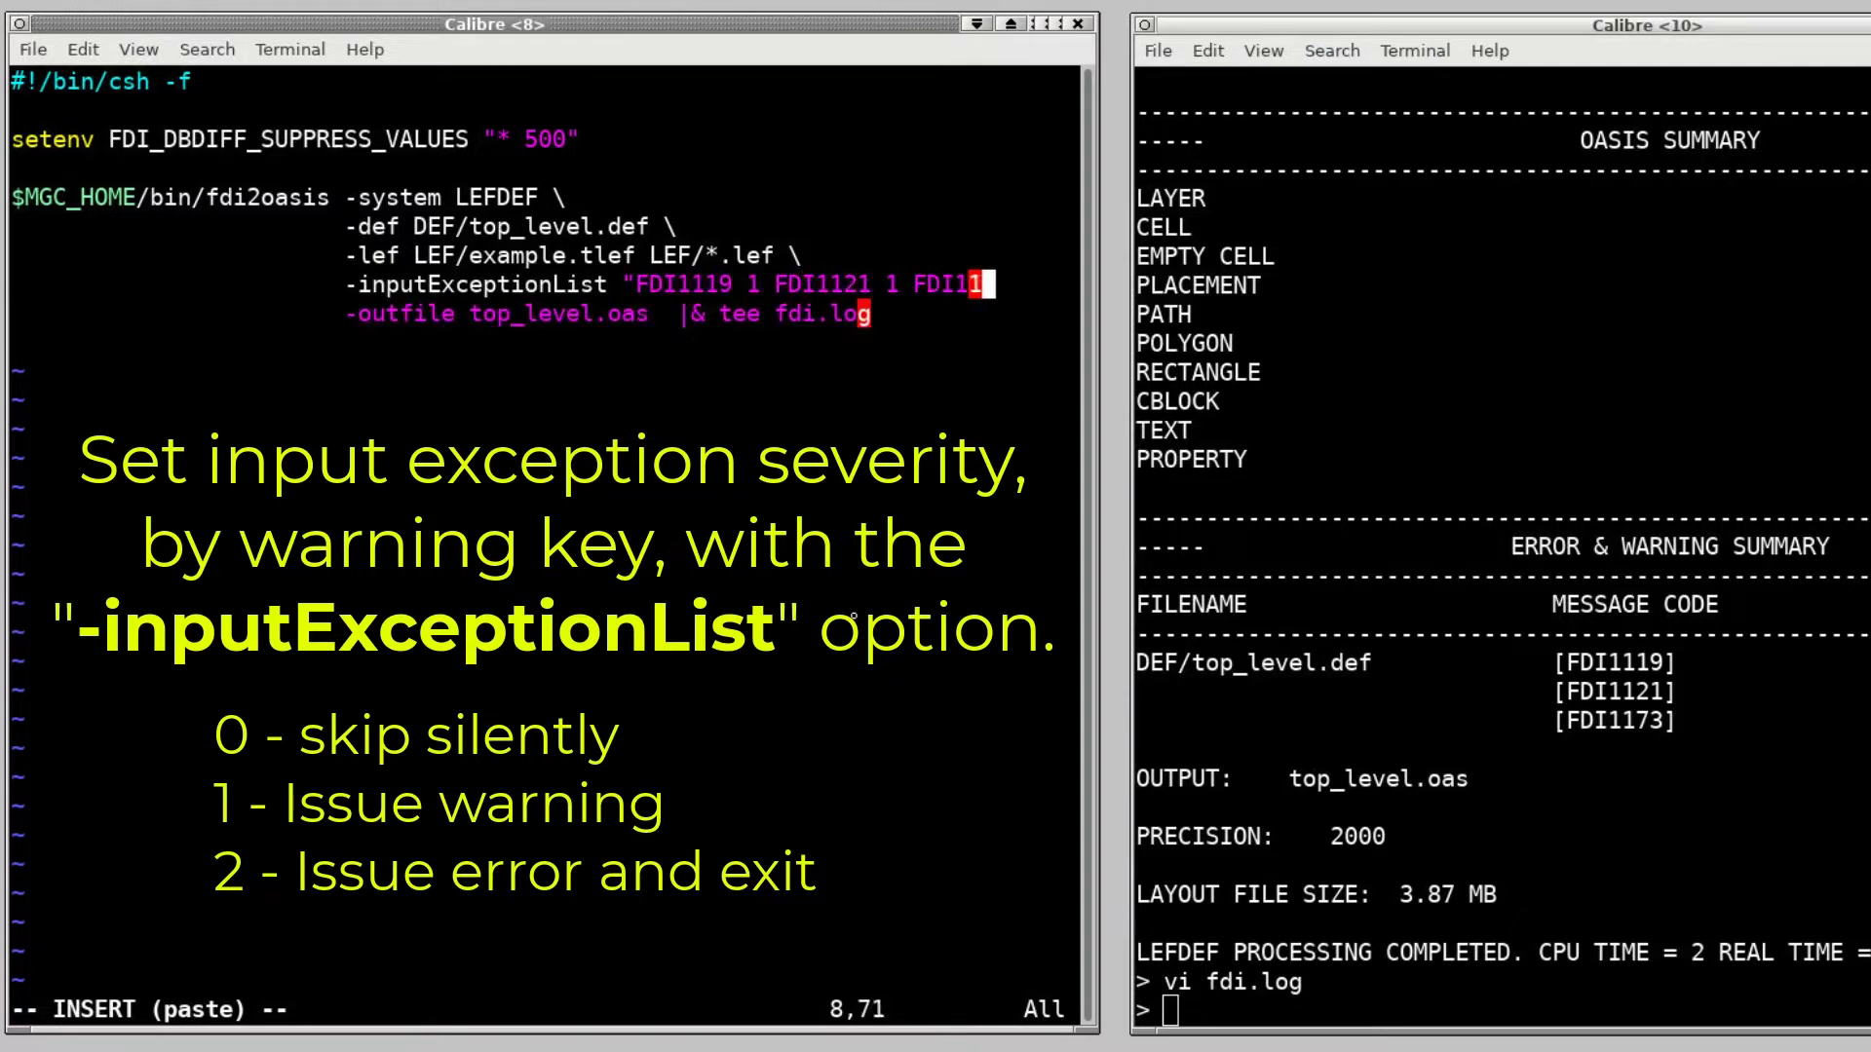
type("21 1 1 FDI1173 1\" \\")
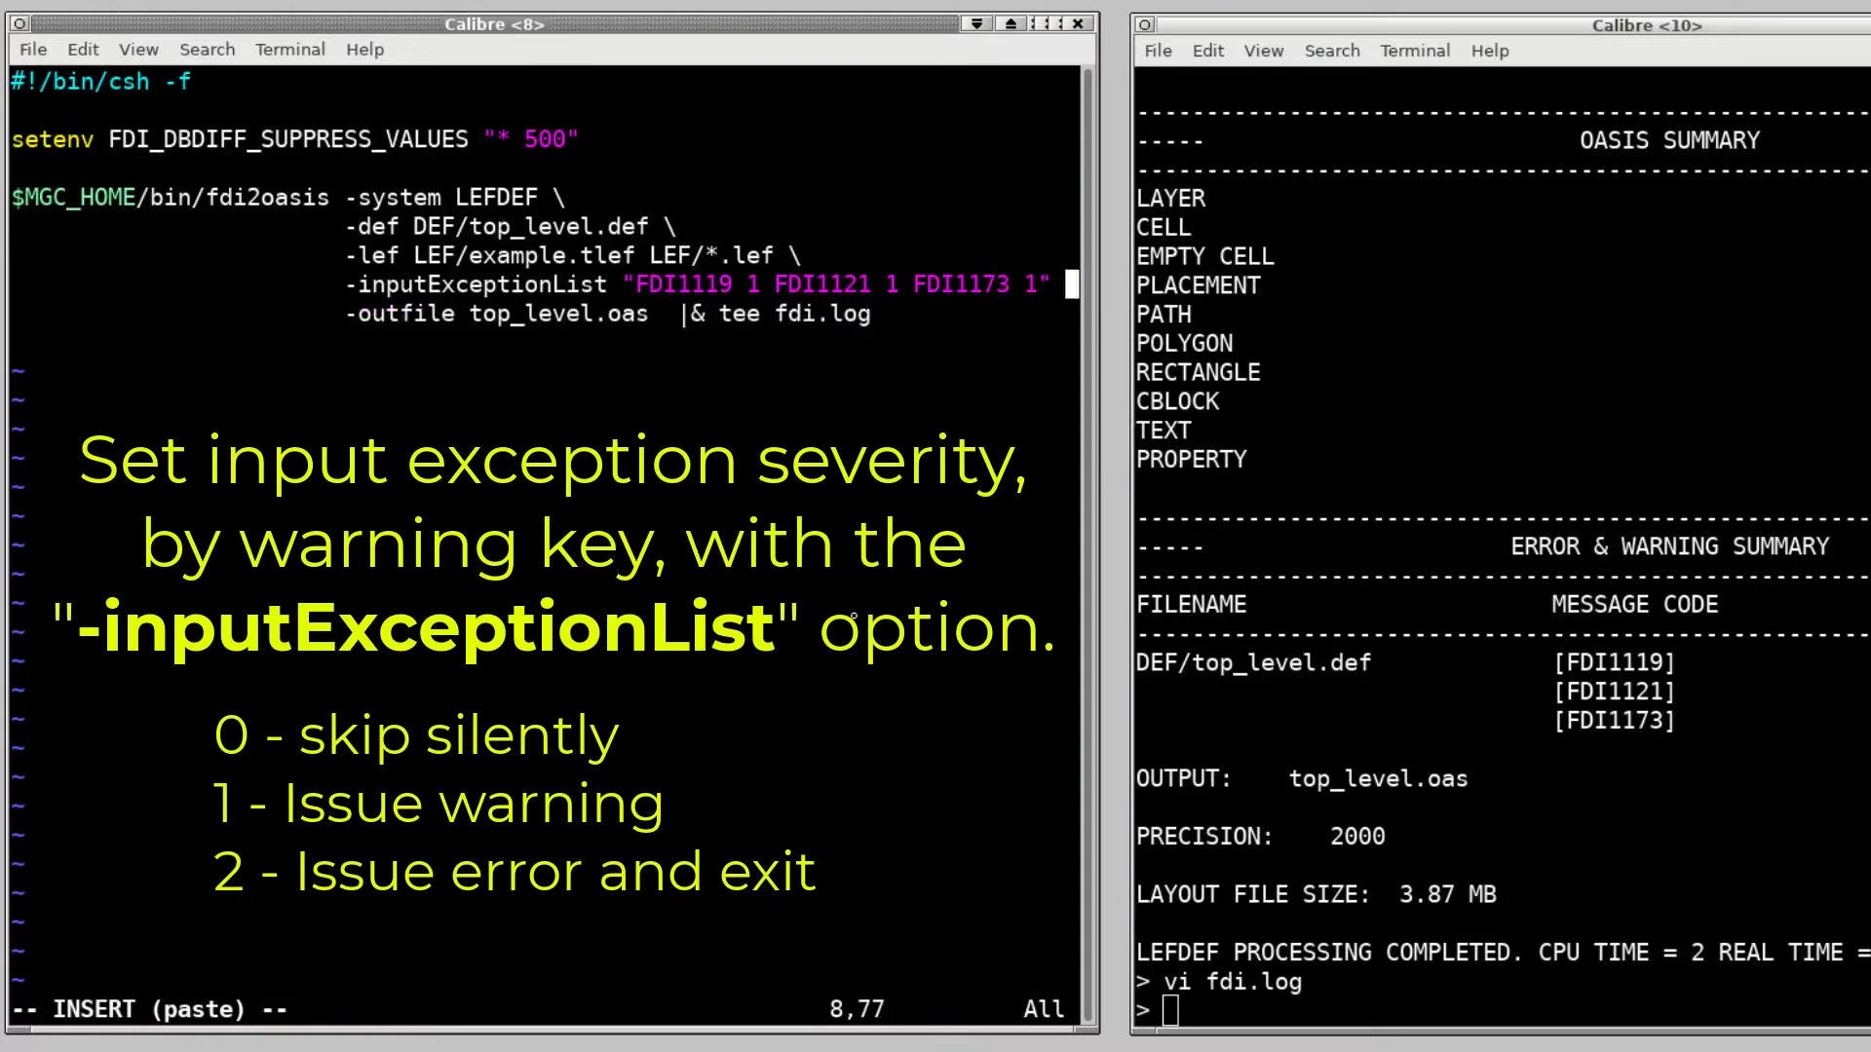
key("Escape")
type(":w")
key("Return")
- Rerun runme so all three warnings at severity 1 appear in the summary
left_click(1426, 615)
key("Tab")
type("vi fdi.log")
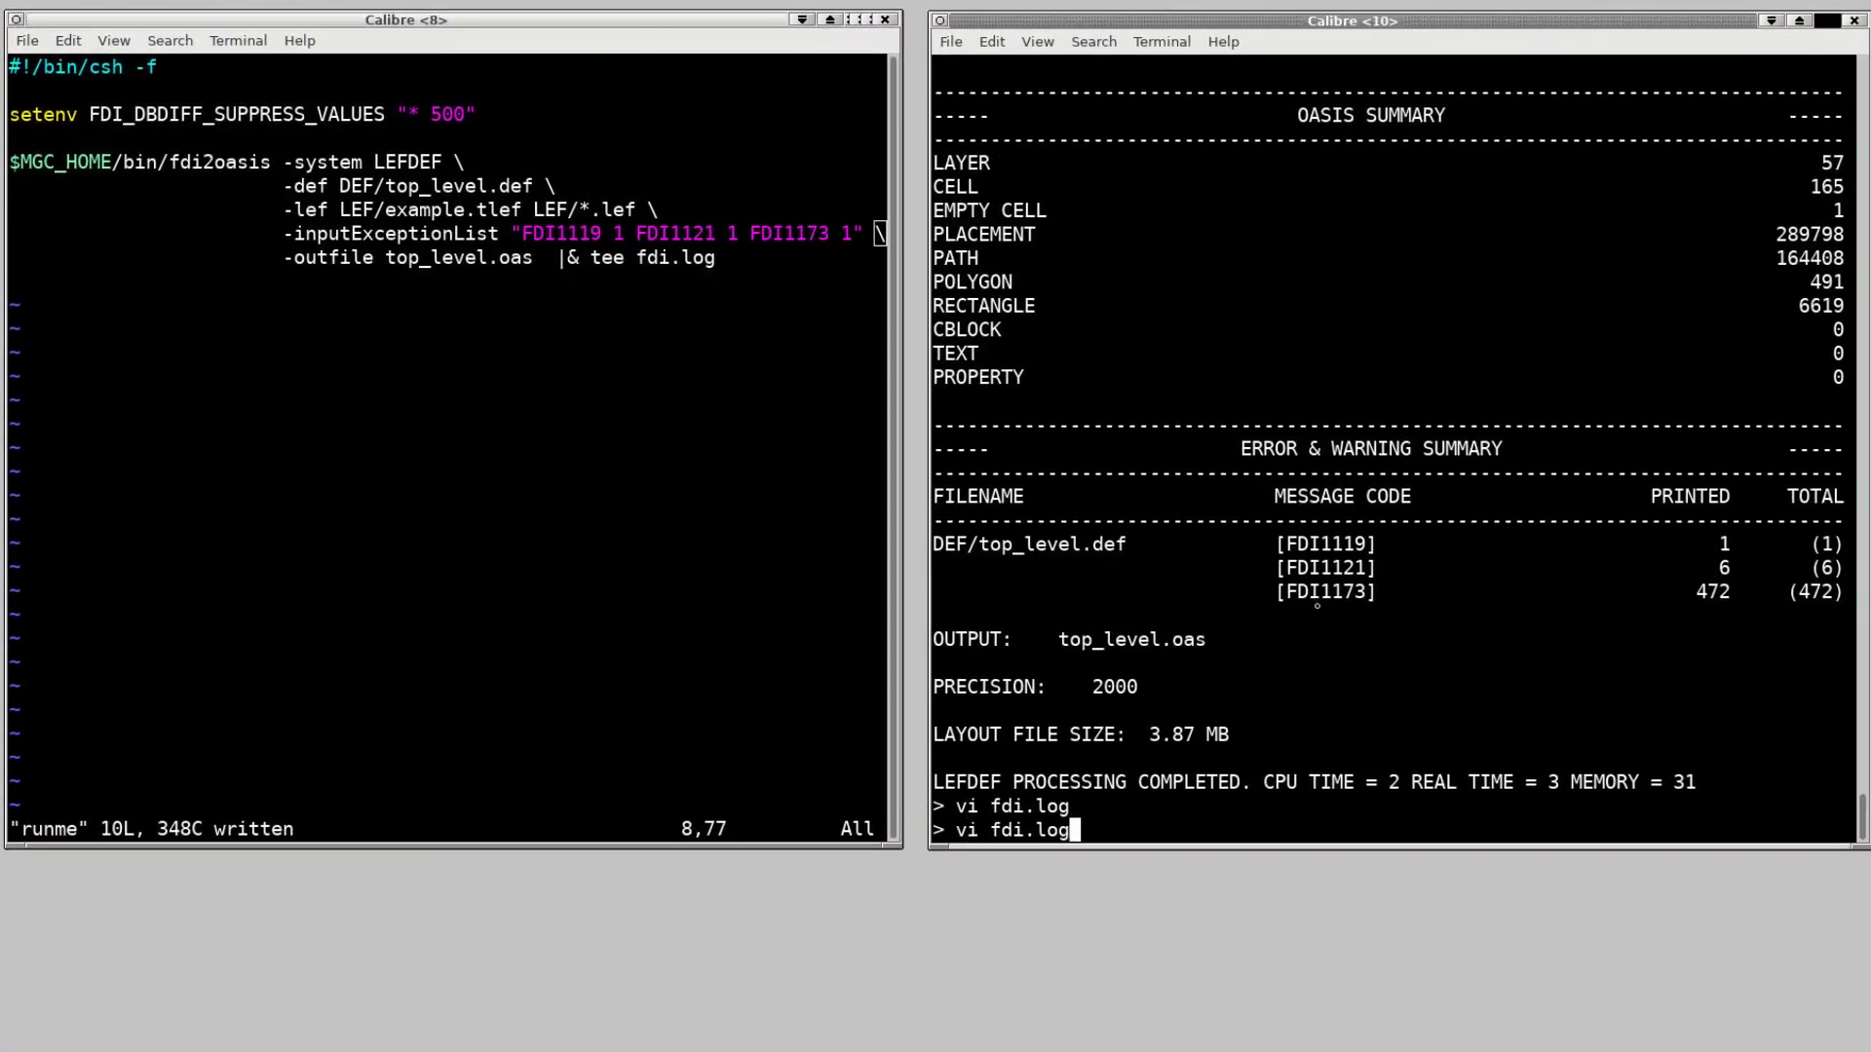
type("./runme")
key("Return")
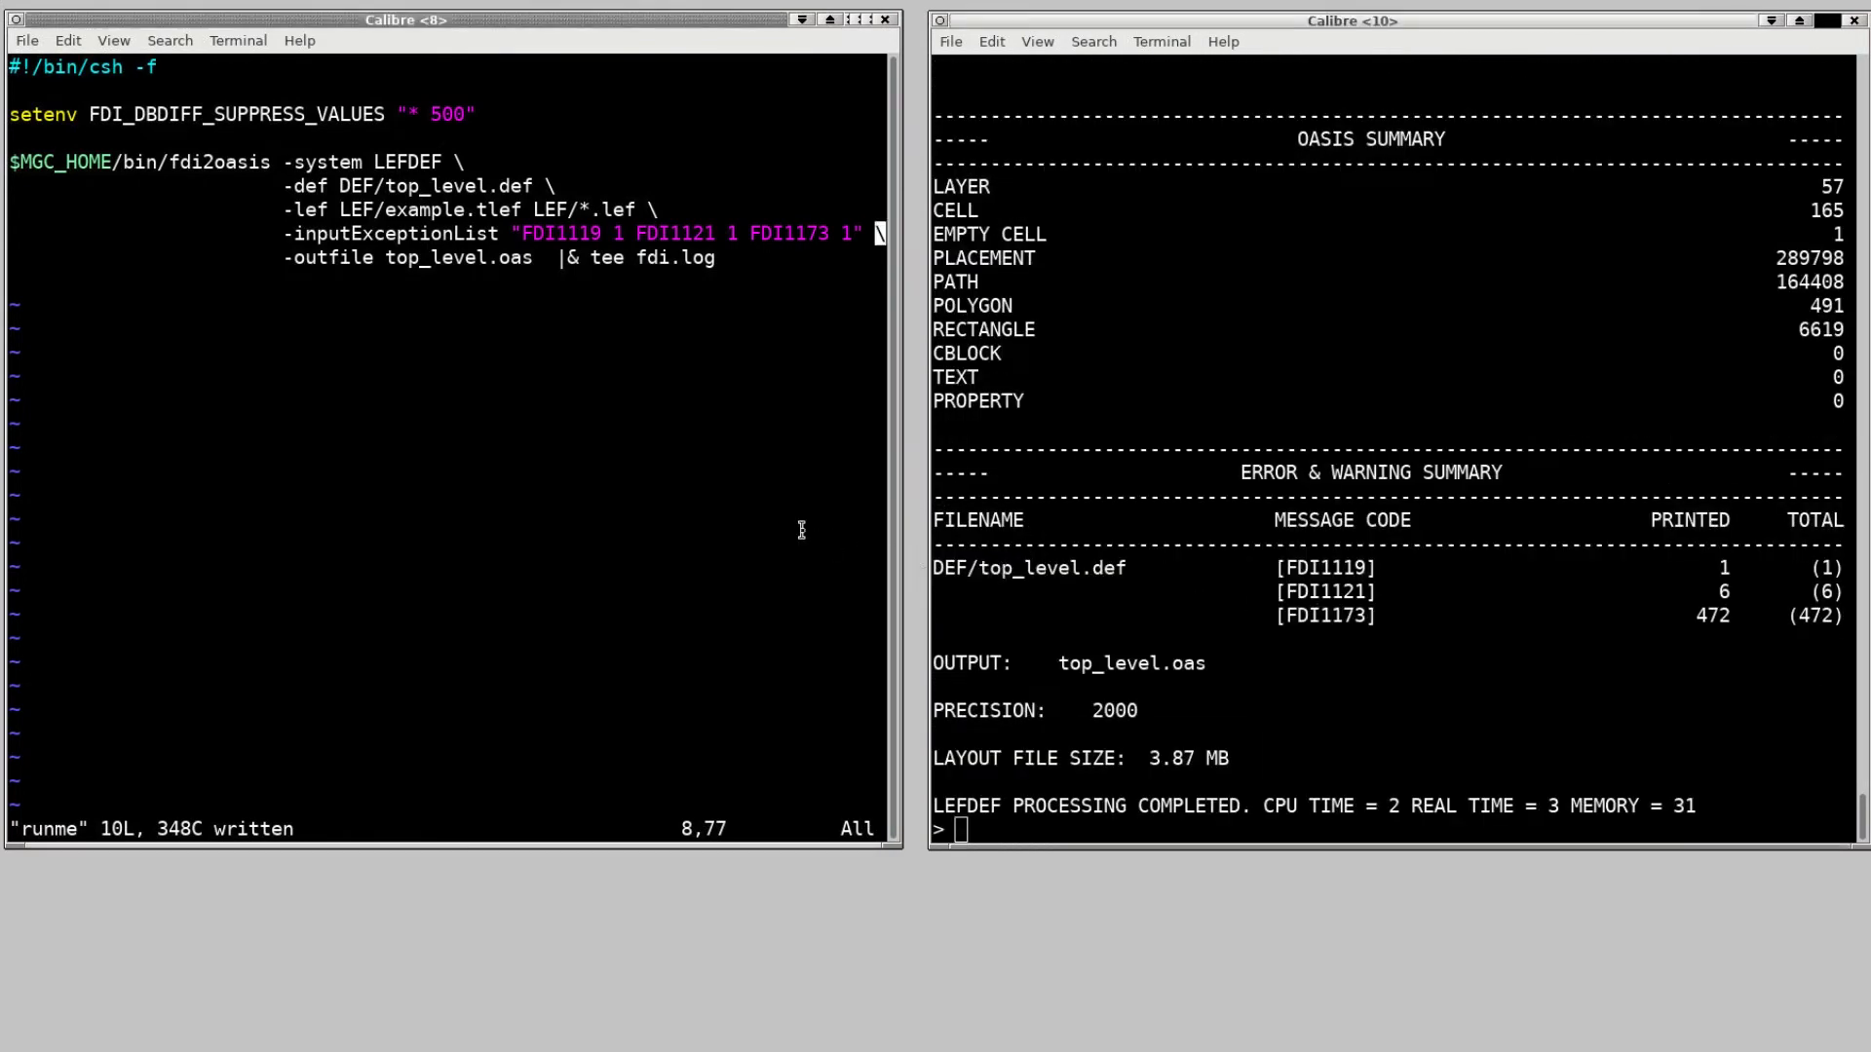
key("b")
key("b")
key("b")
key("b")
key("b")
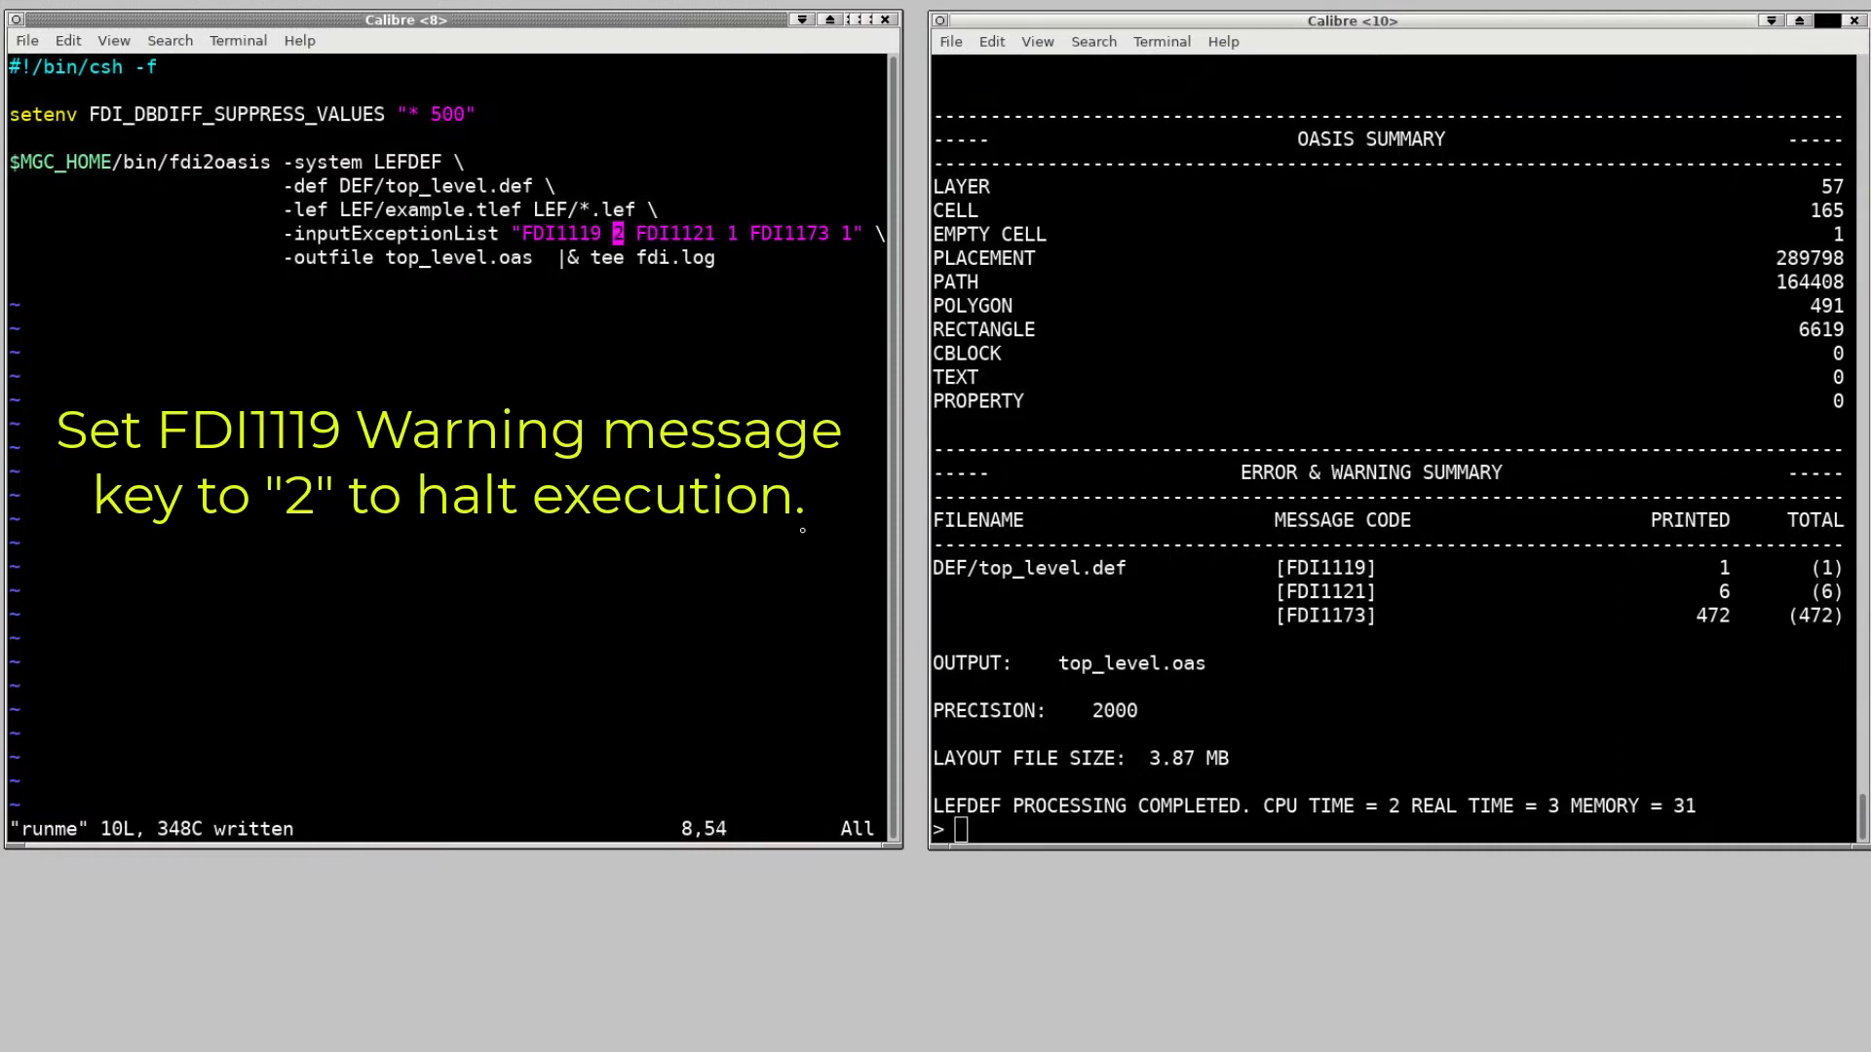
type(":w")
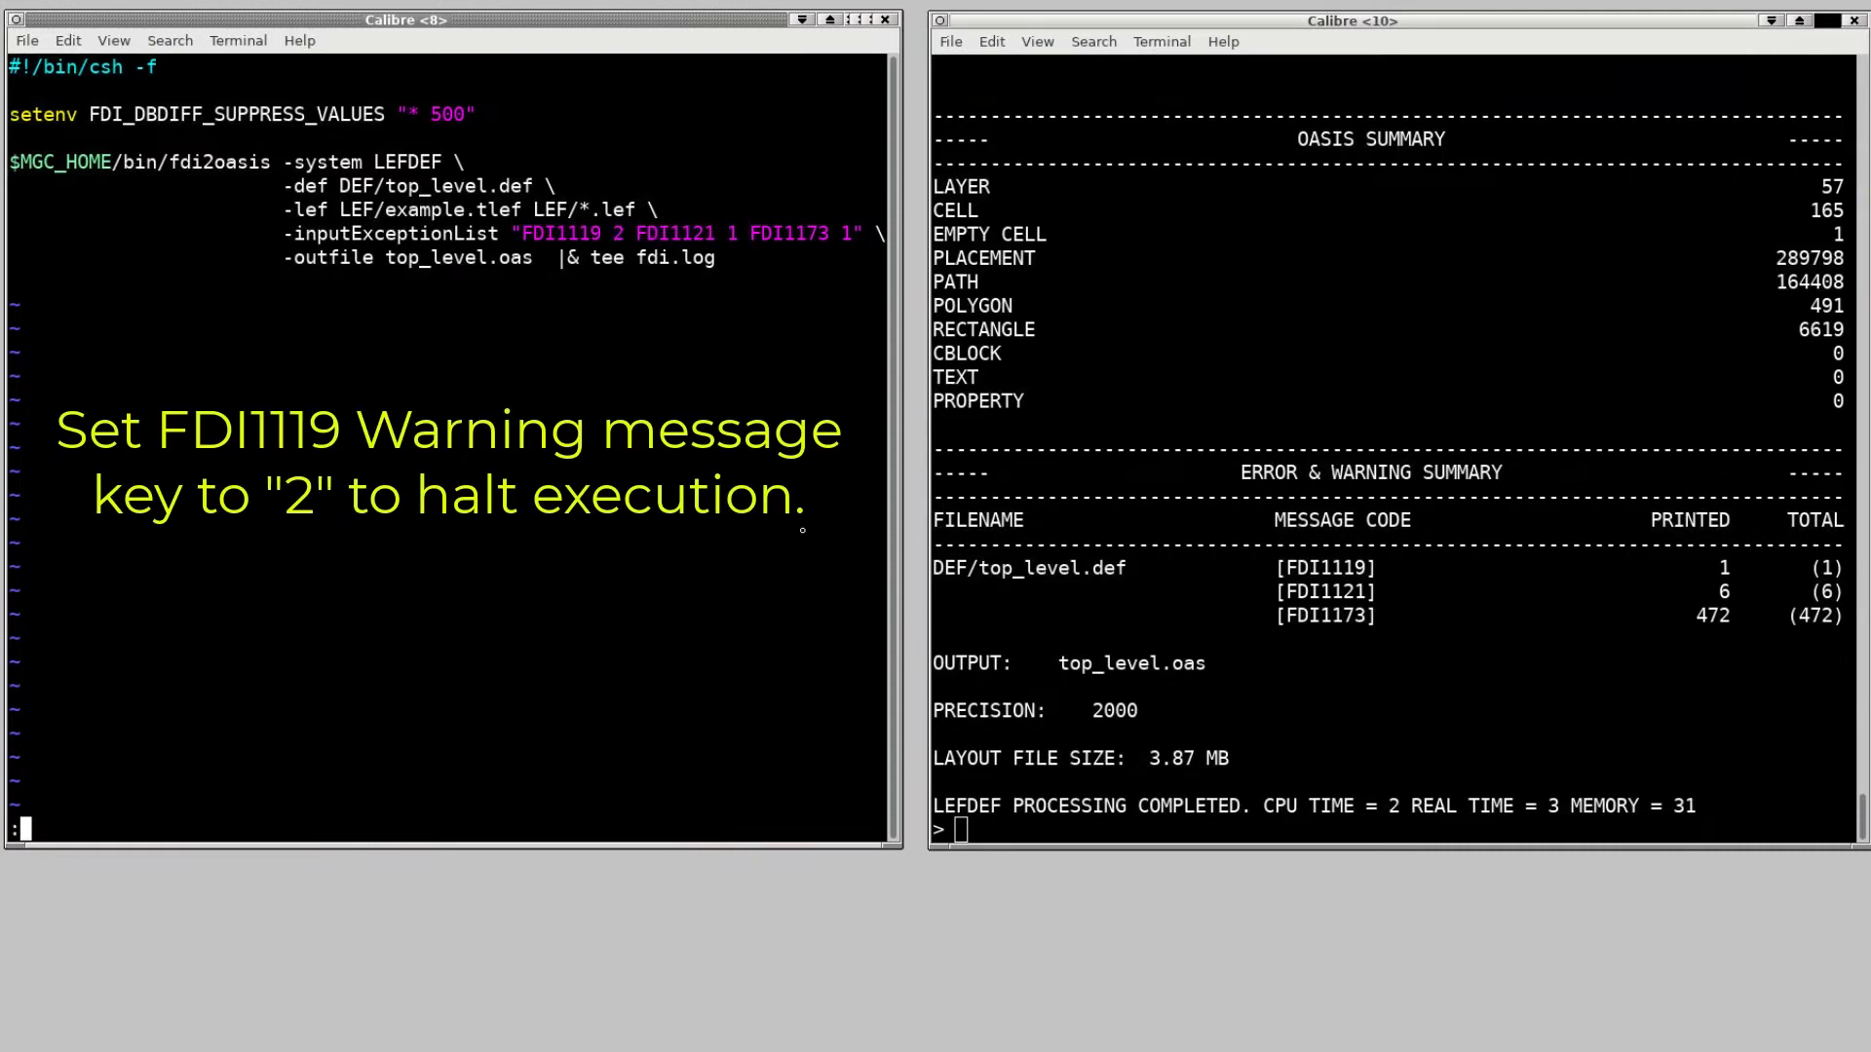
- Save runme with FDI1119 at severity 2 and rerun, halting on the missing layer M11 warning
key("Return")
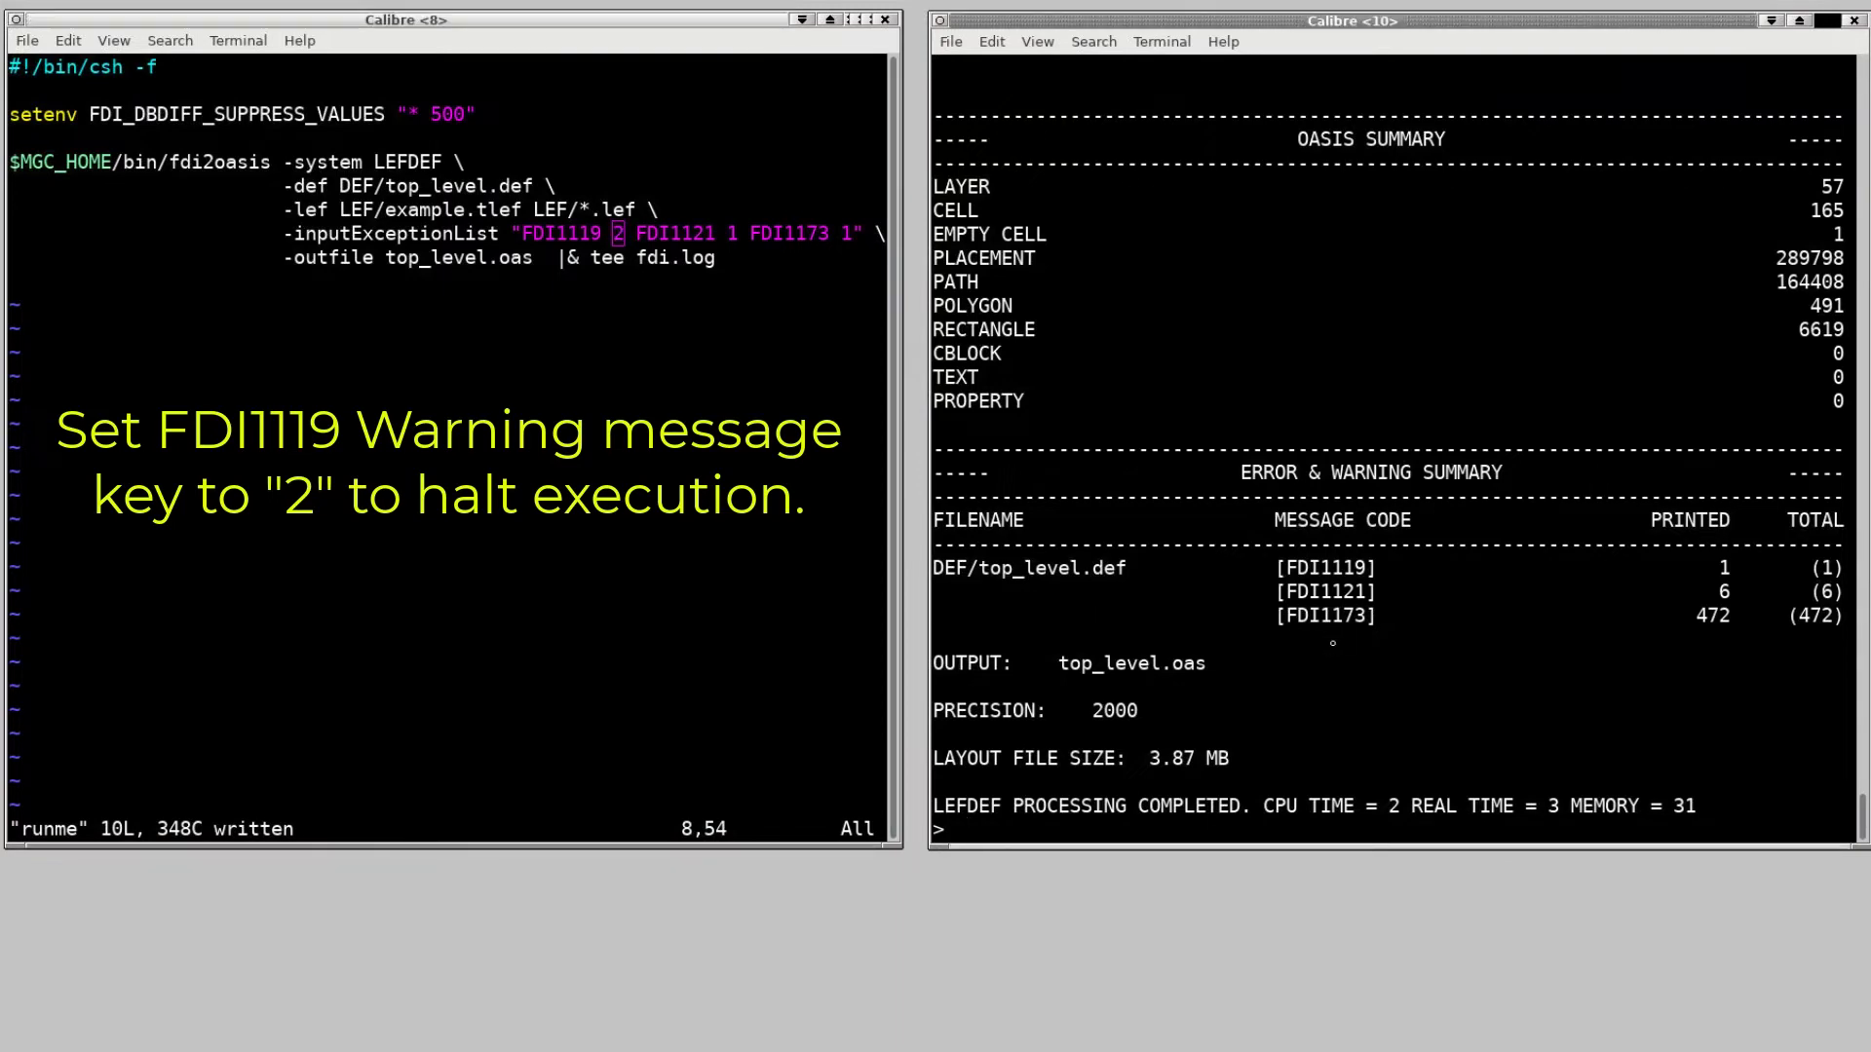
type("./runme")
key("Return")
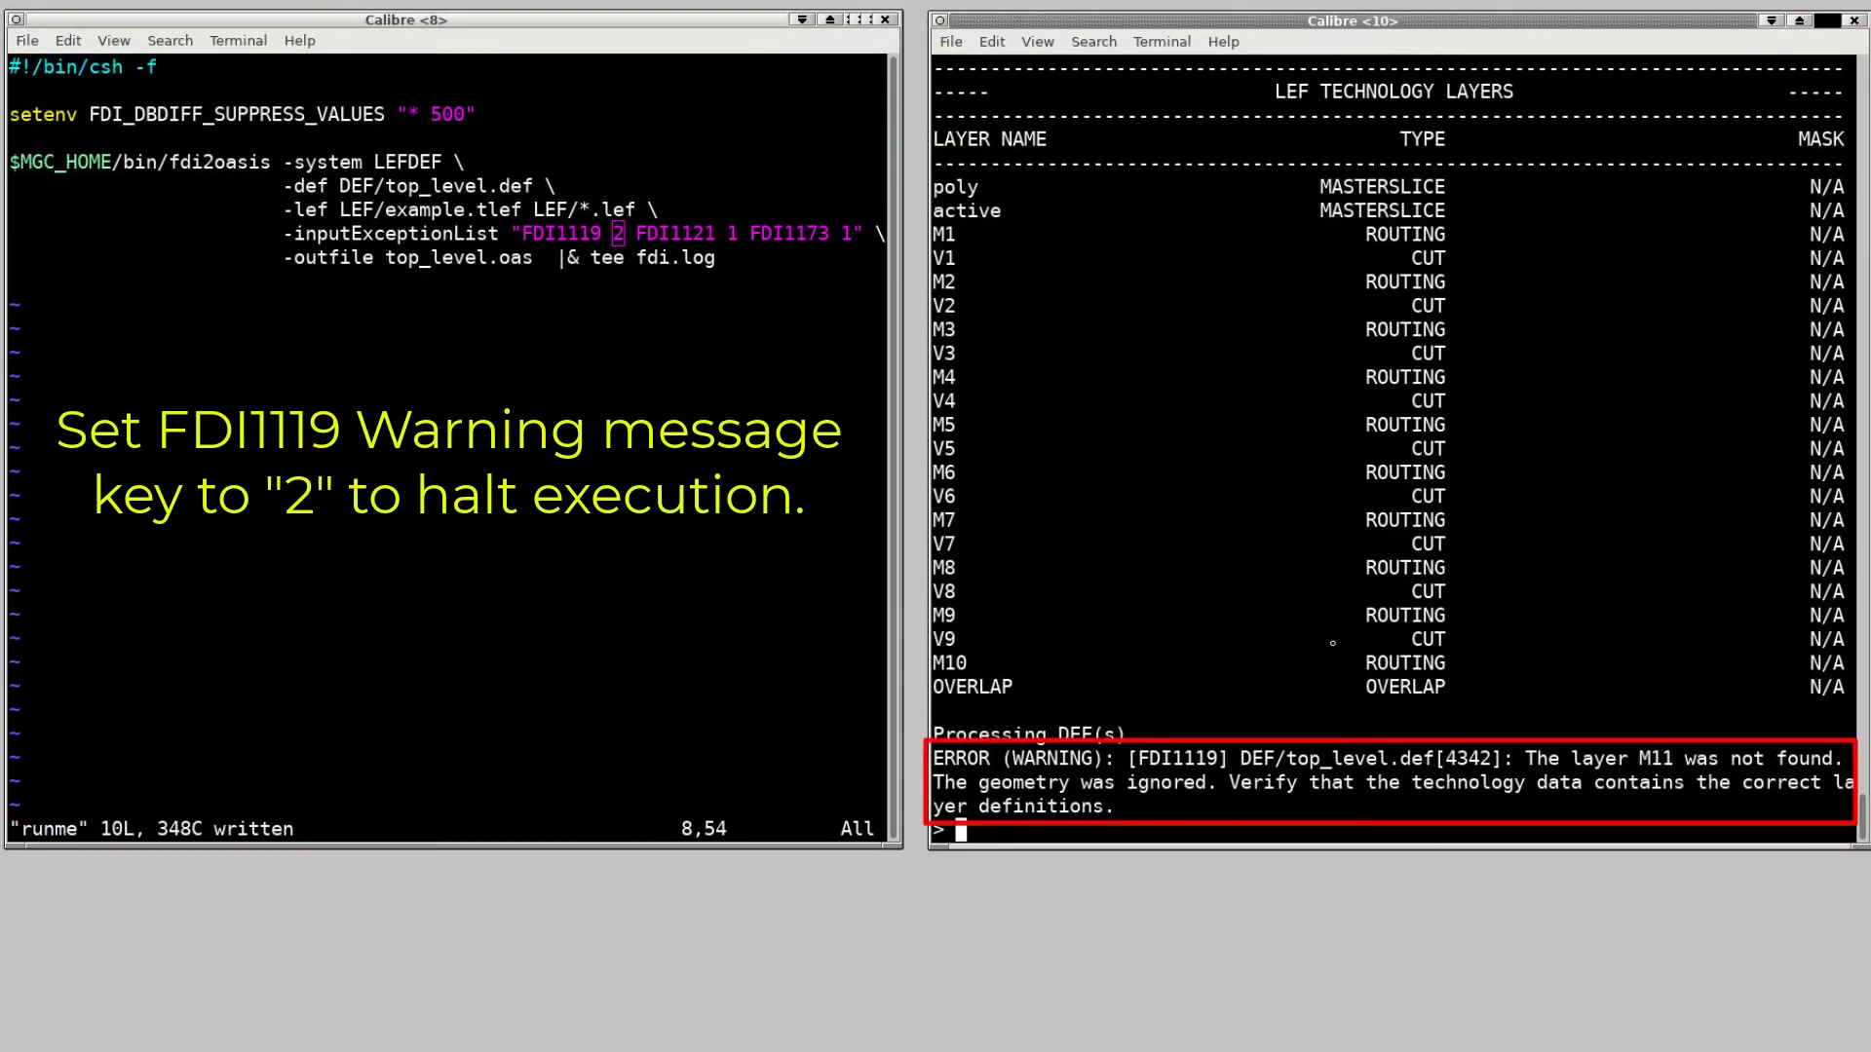
type("vi DEF/top_level.def")
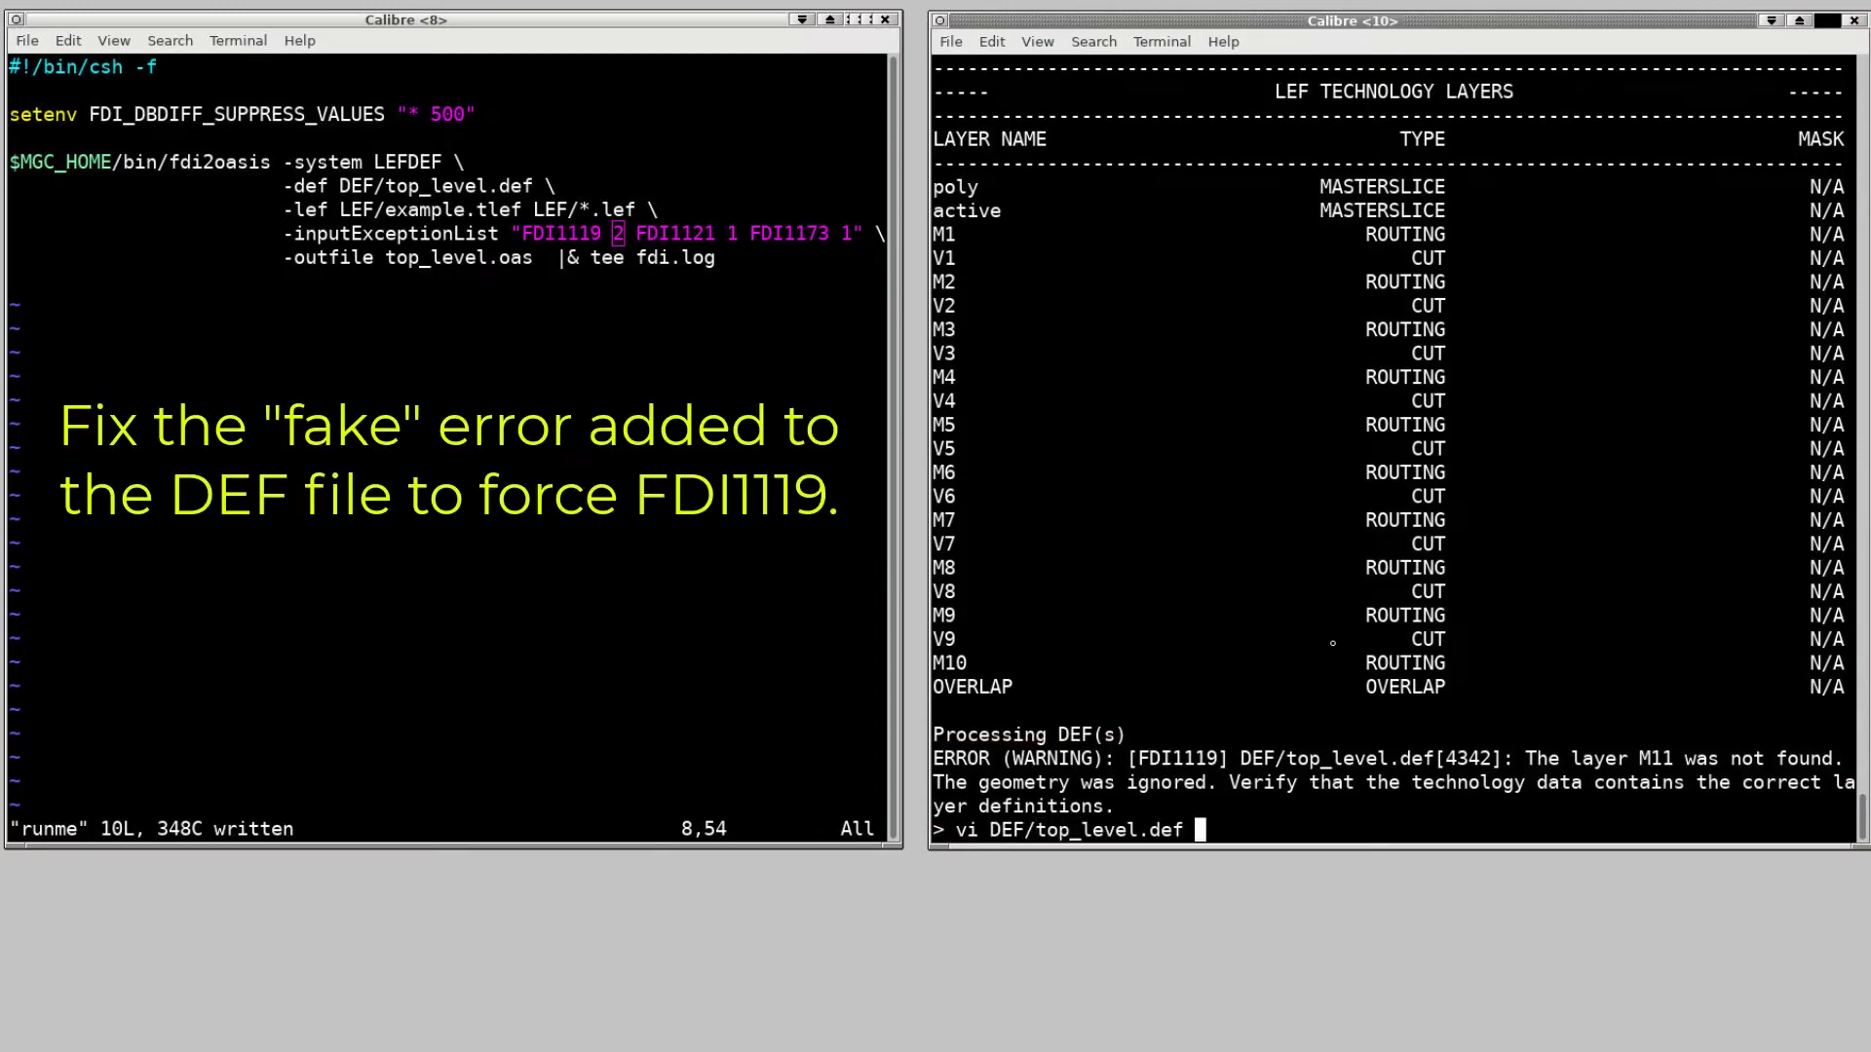
- Fix M11 to M10 on line 4342 of top_level.def, save, and rerun with only FDI1121 and FDI1173 reported
key("Return")
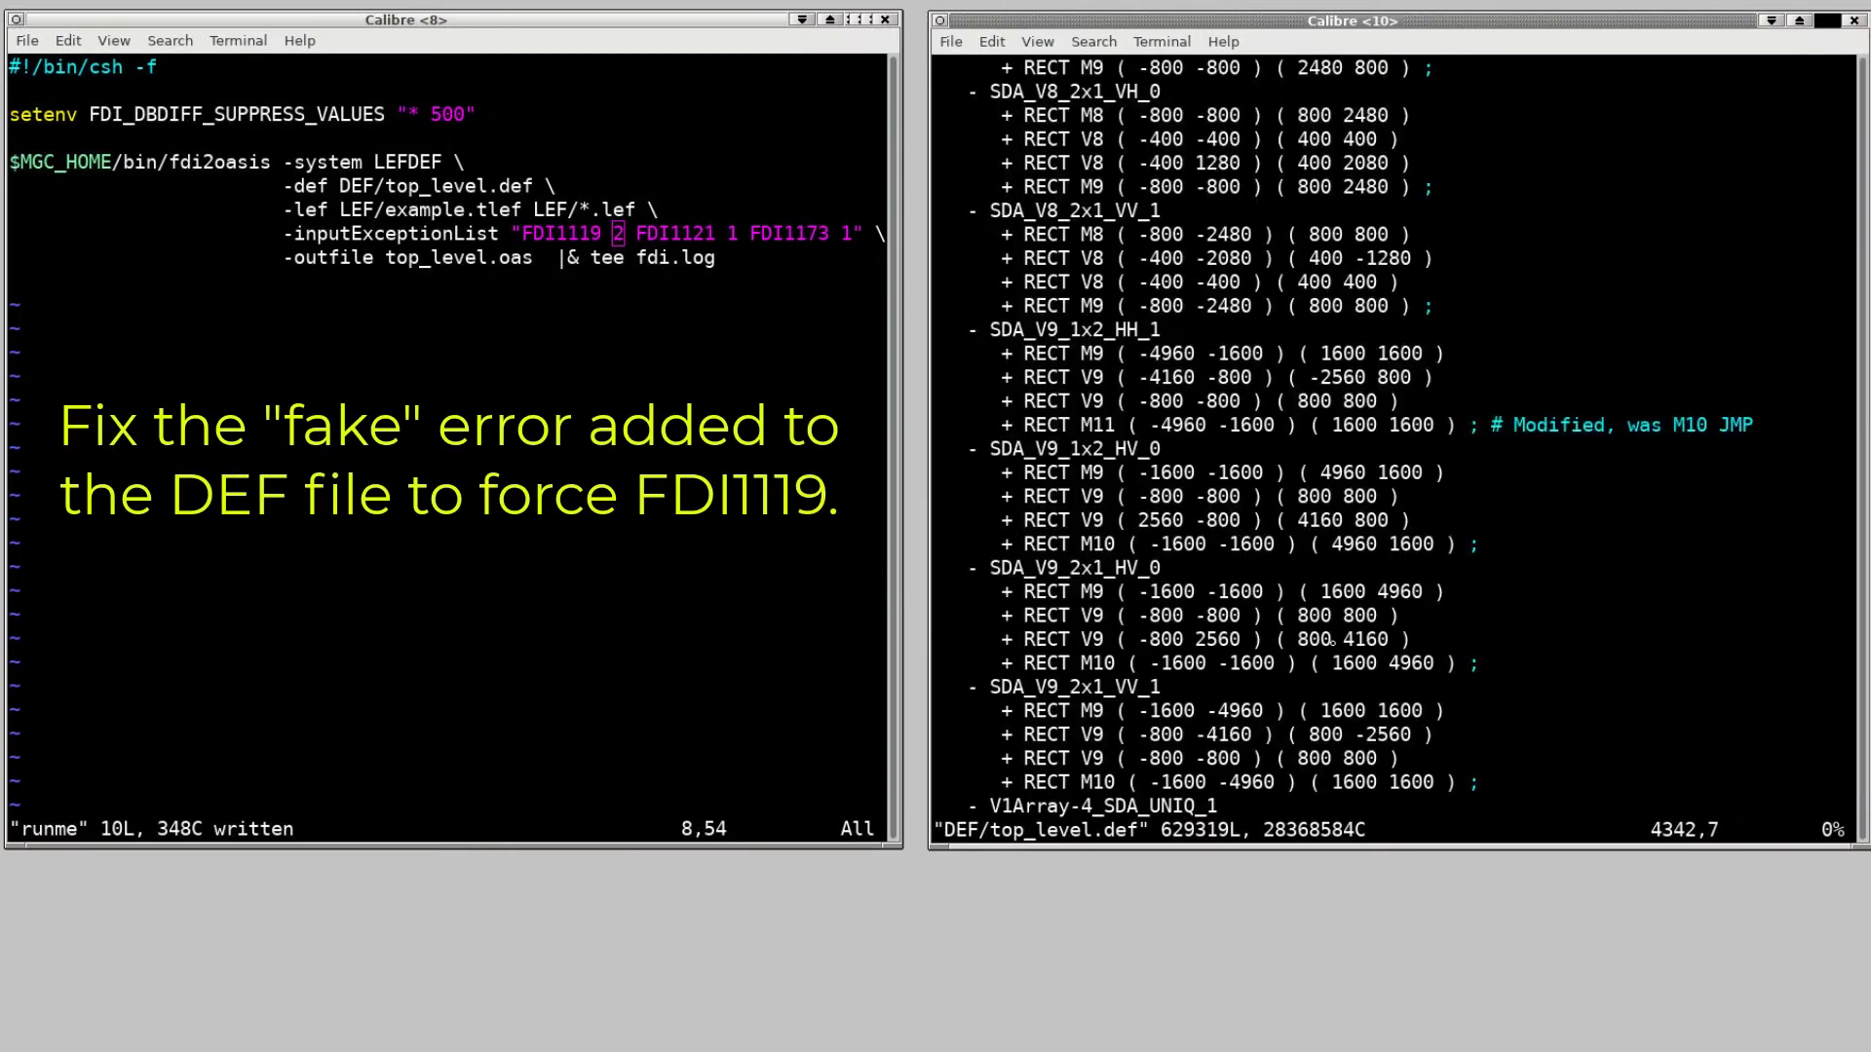
key("Right")
key("Right")
key("Right")
key("Right")
key("Right")
key("Right")
key("Right")
key("Right")
key("Right")
type(":wq")
key("Return")
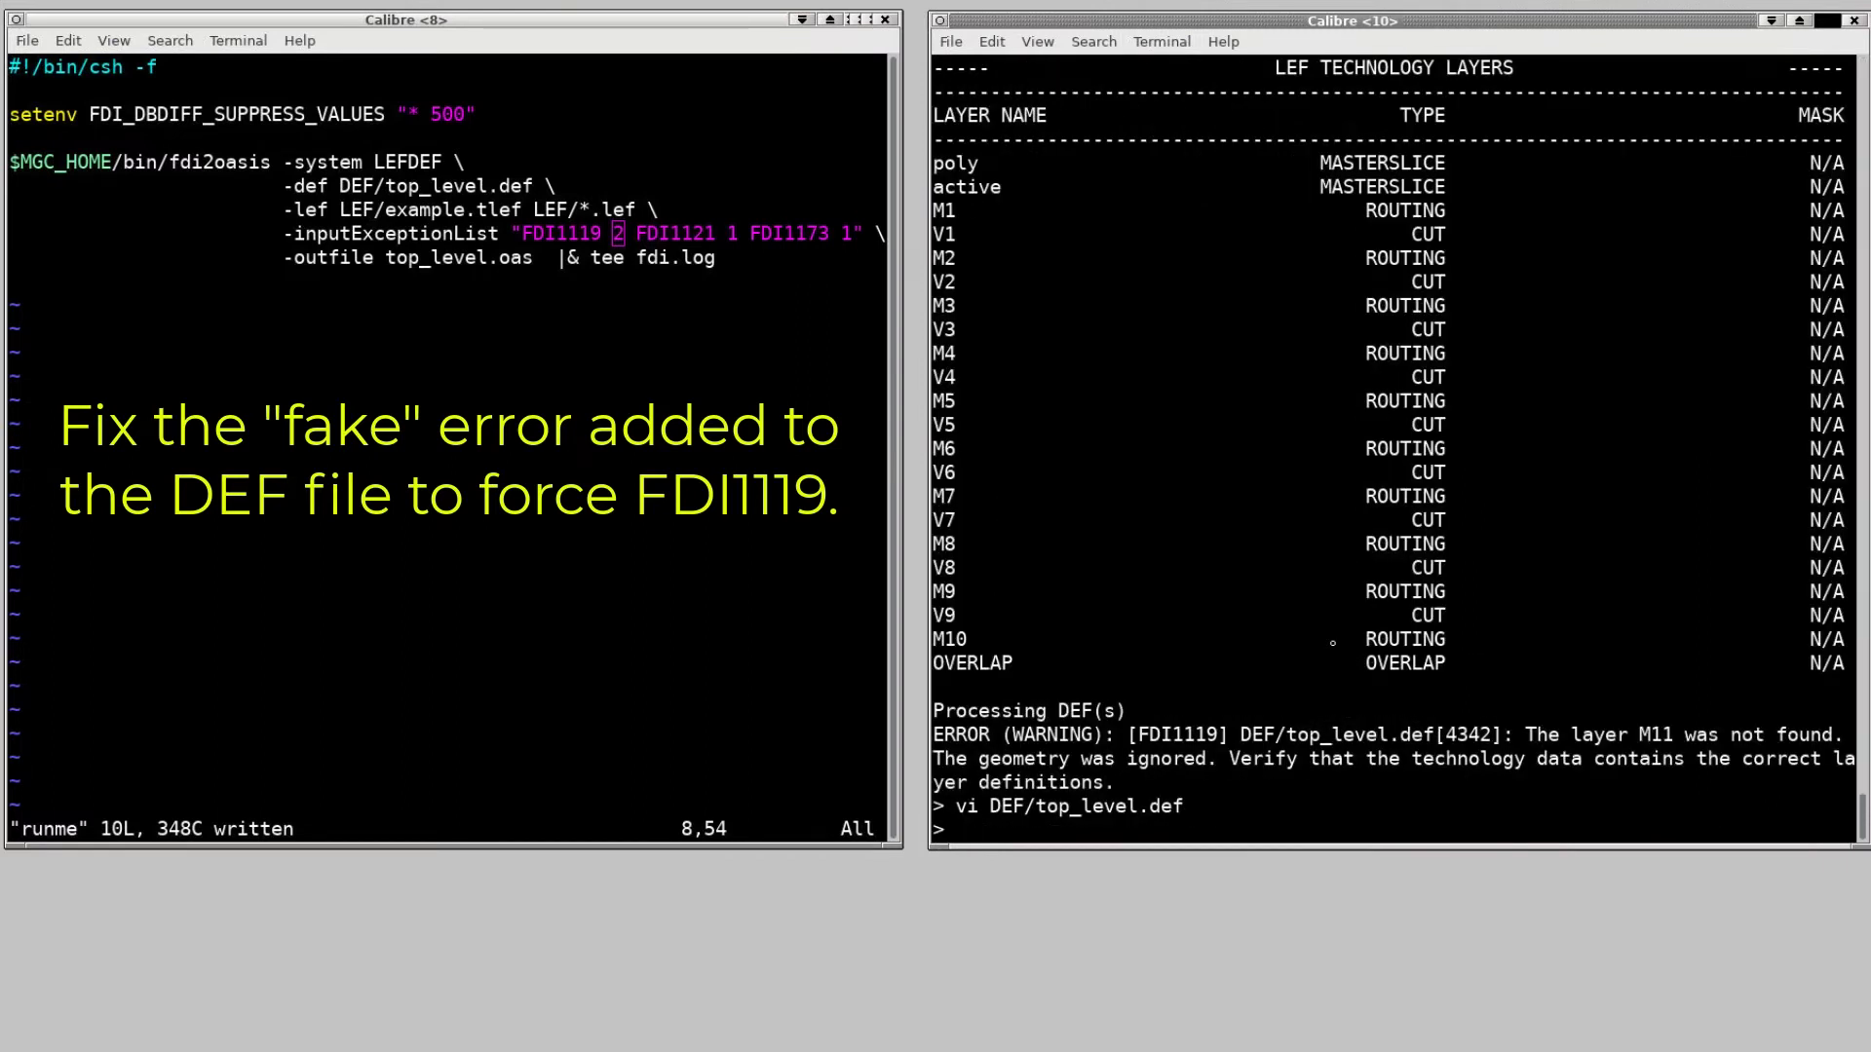
type("./runme")
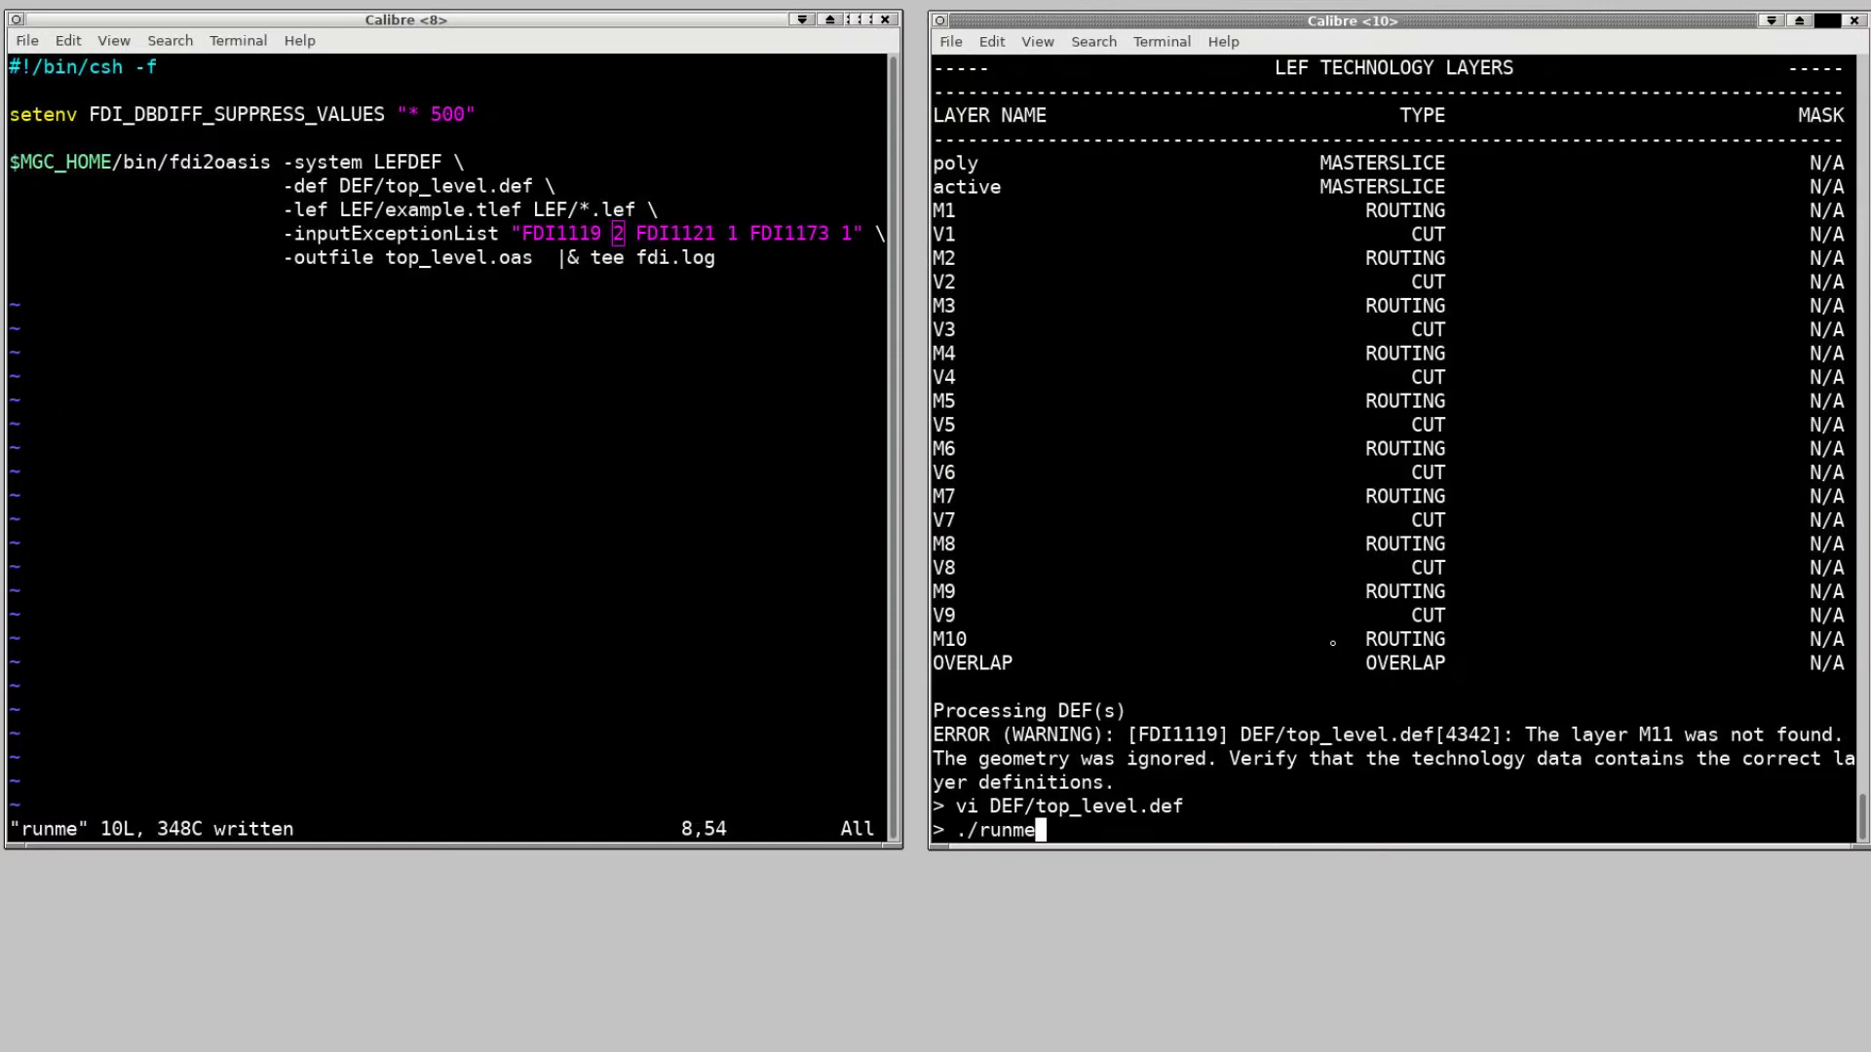
key("Return")
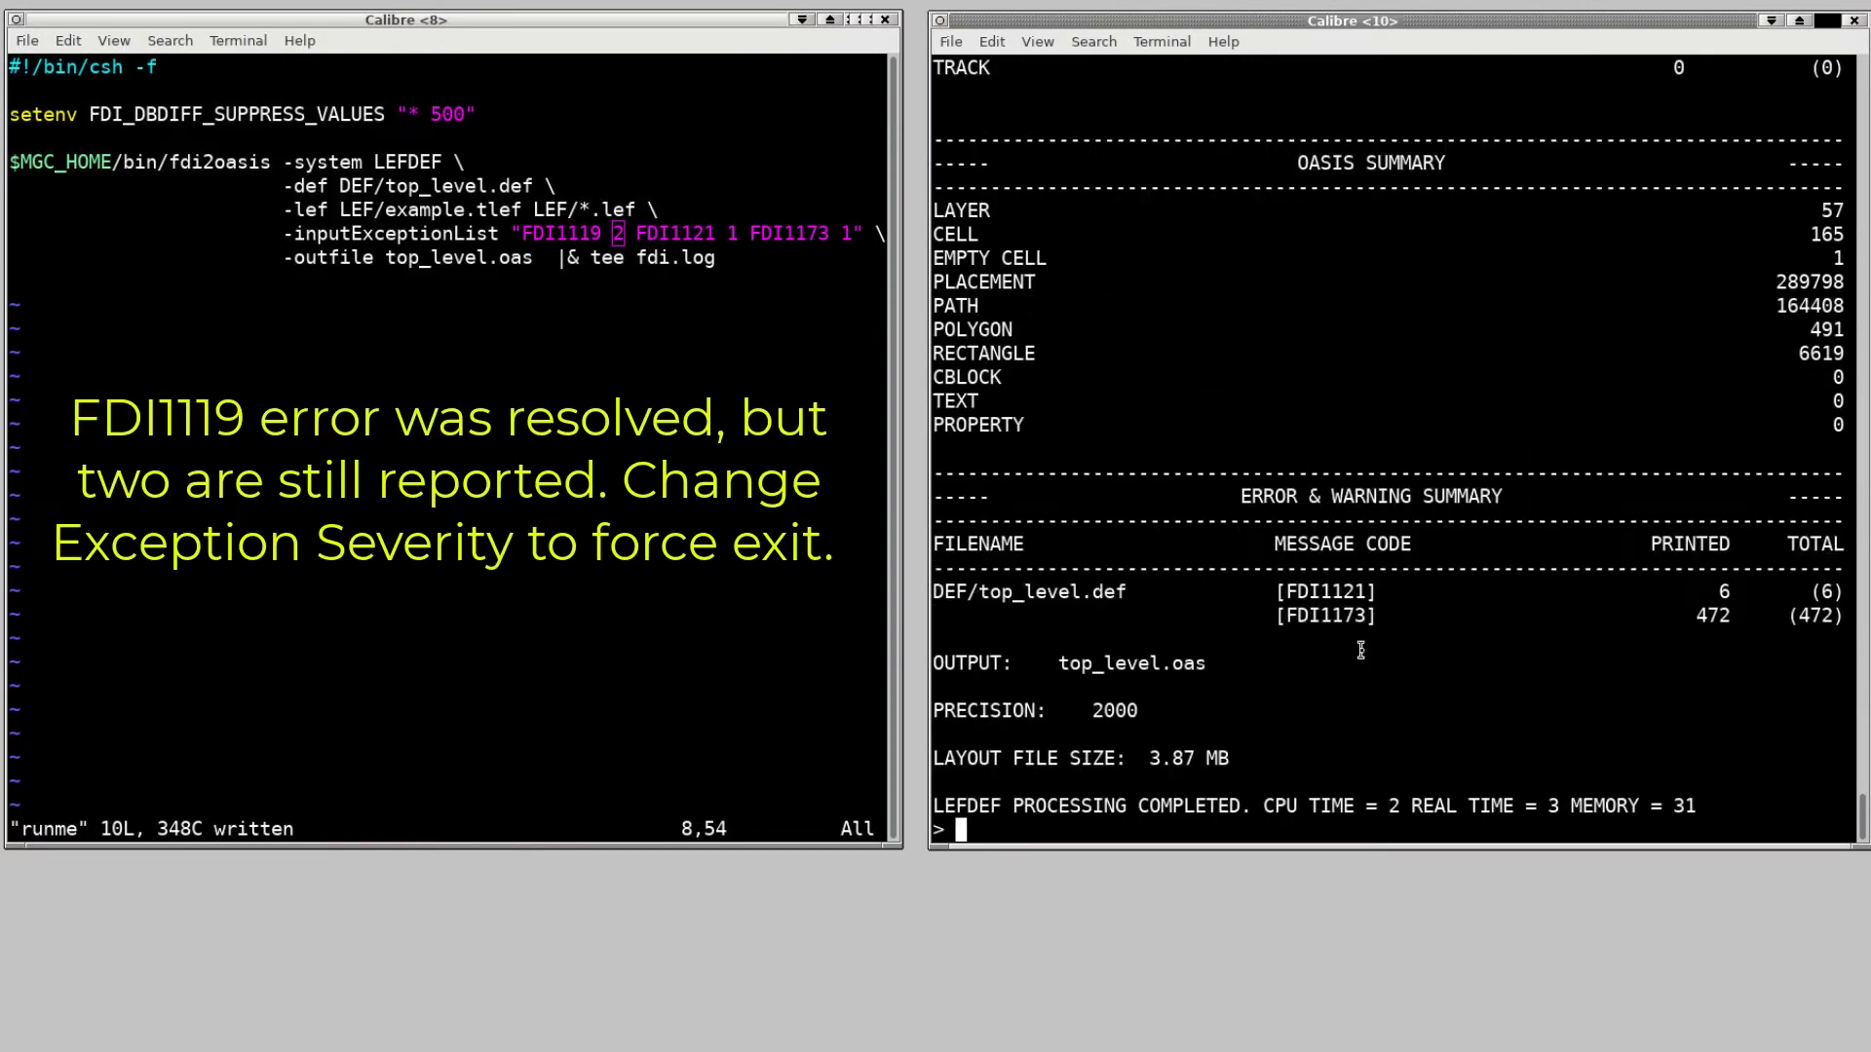
- Set the FDI1121 and FDI1173 severities to 2 in the runme exception list
left_click(696, 482)
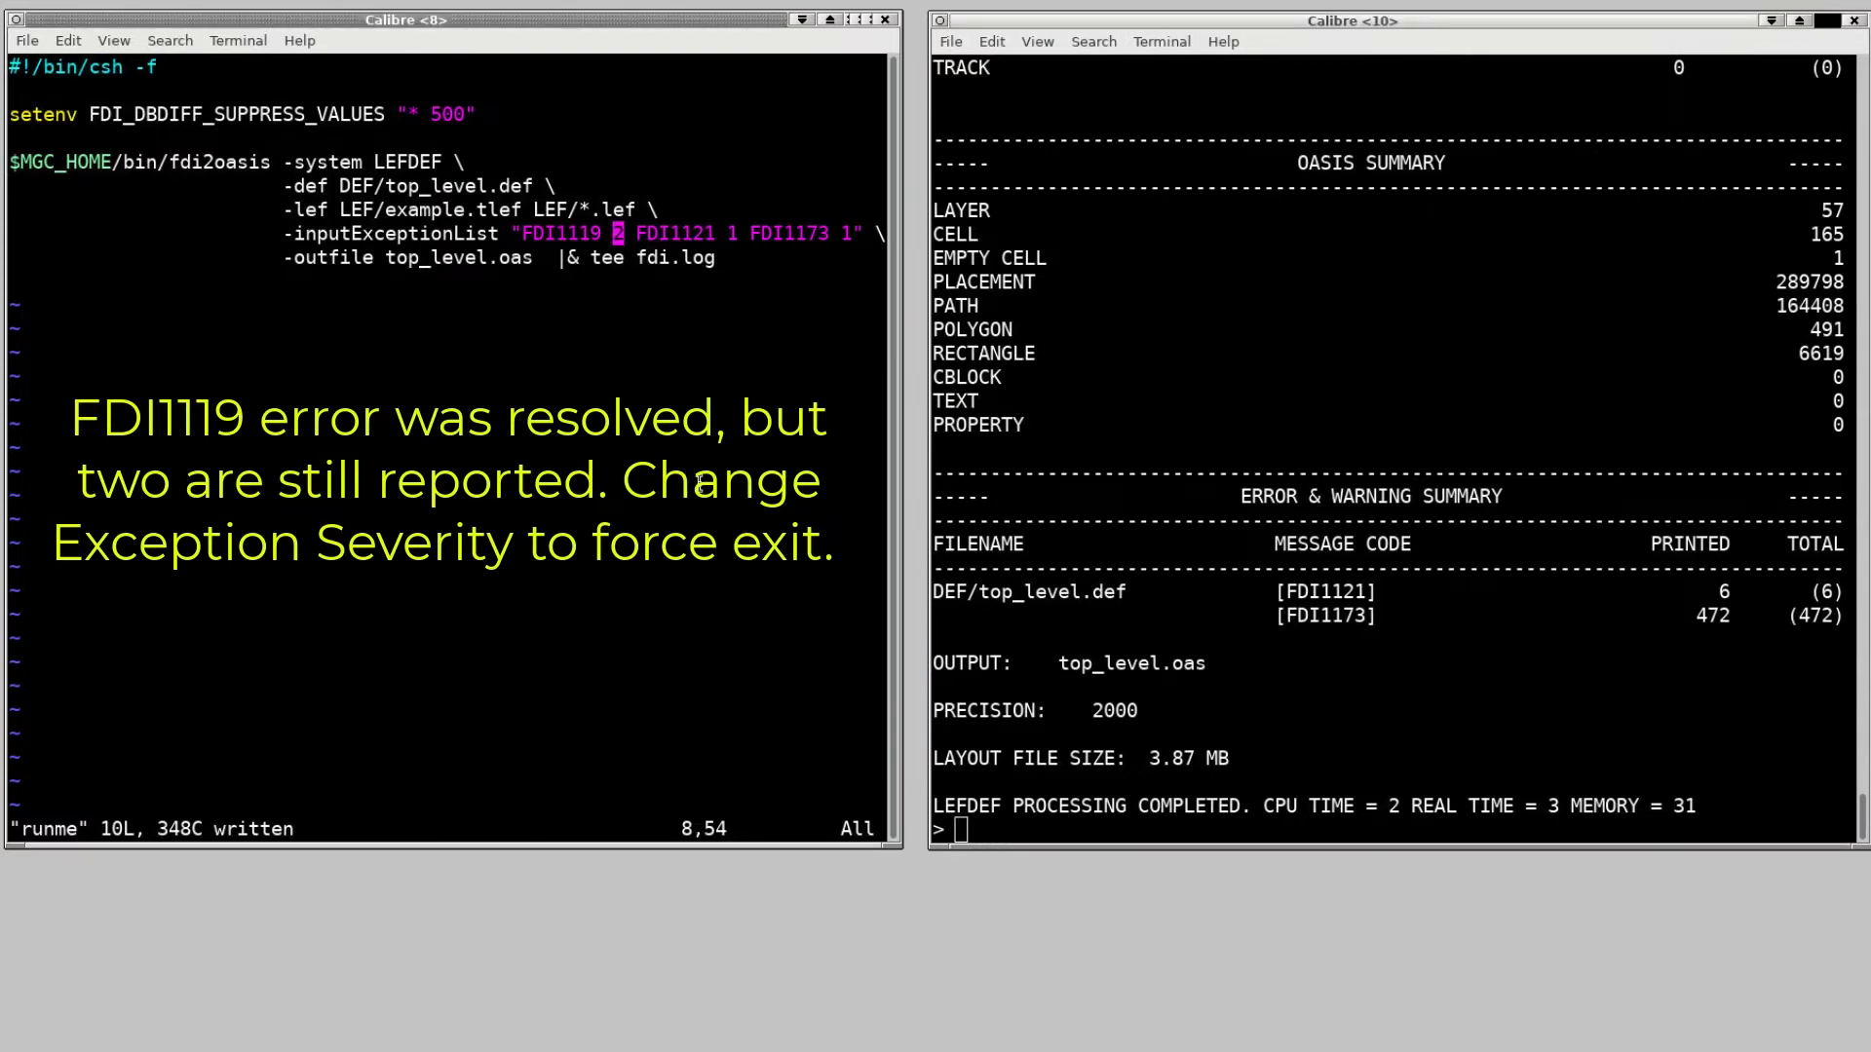
key("w")
key("l")
key("l")
key("l")
key("l")
key("w")
key("w")
type("l")
type("r2")
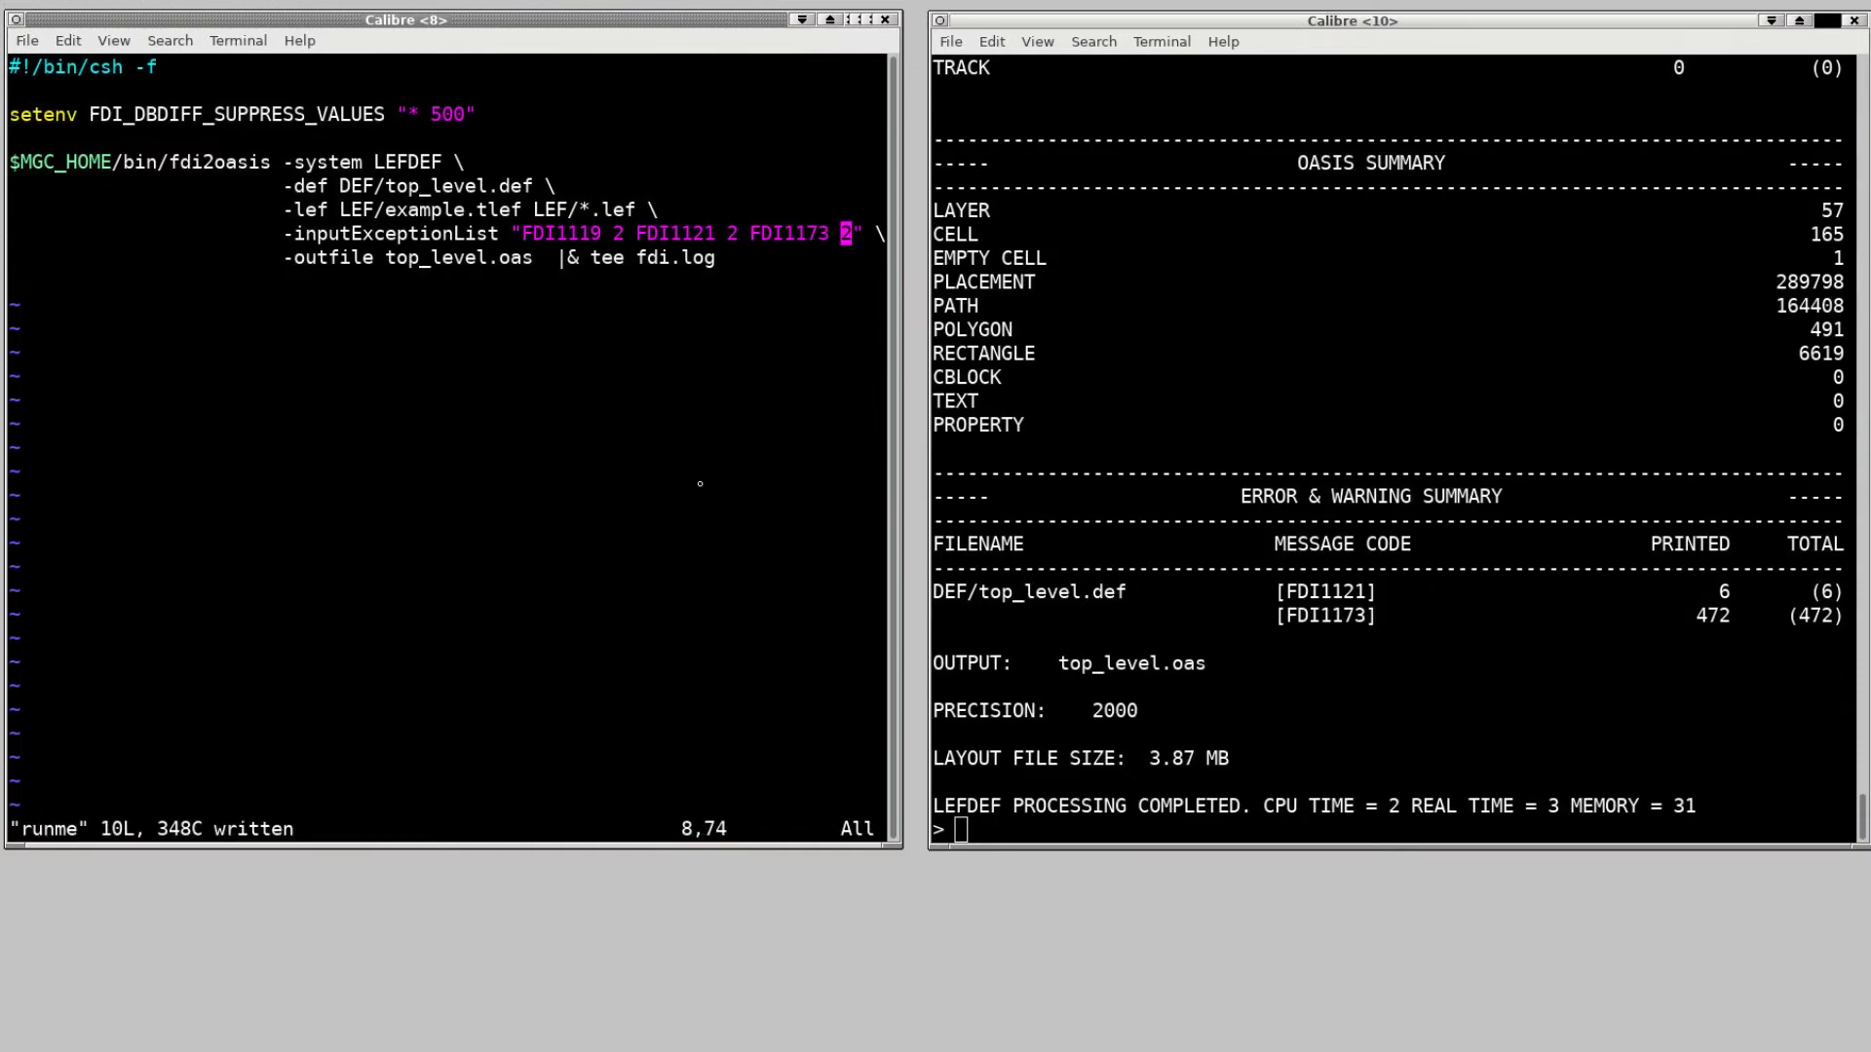
- Rerun runme, which stops at the first FDI1173 empty-macro warning
left_click(1232, 529)
type("./runme")
key("Return")
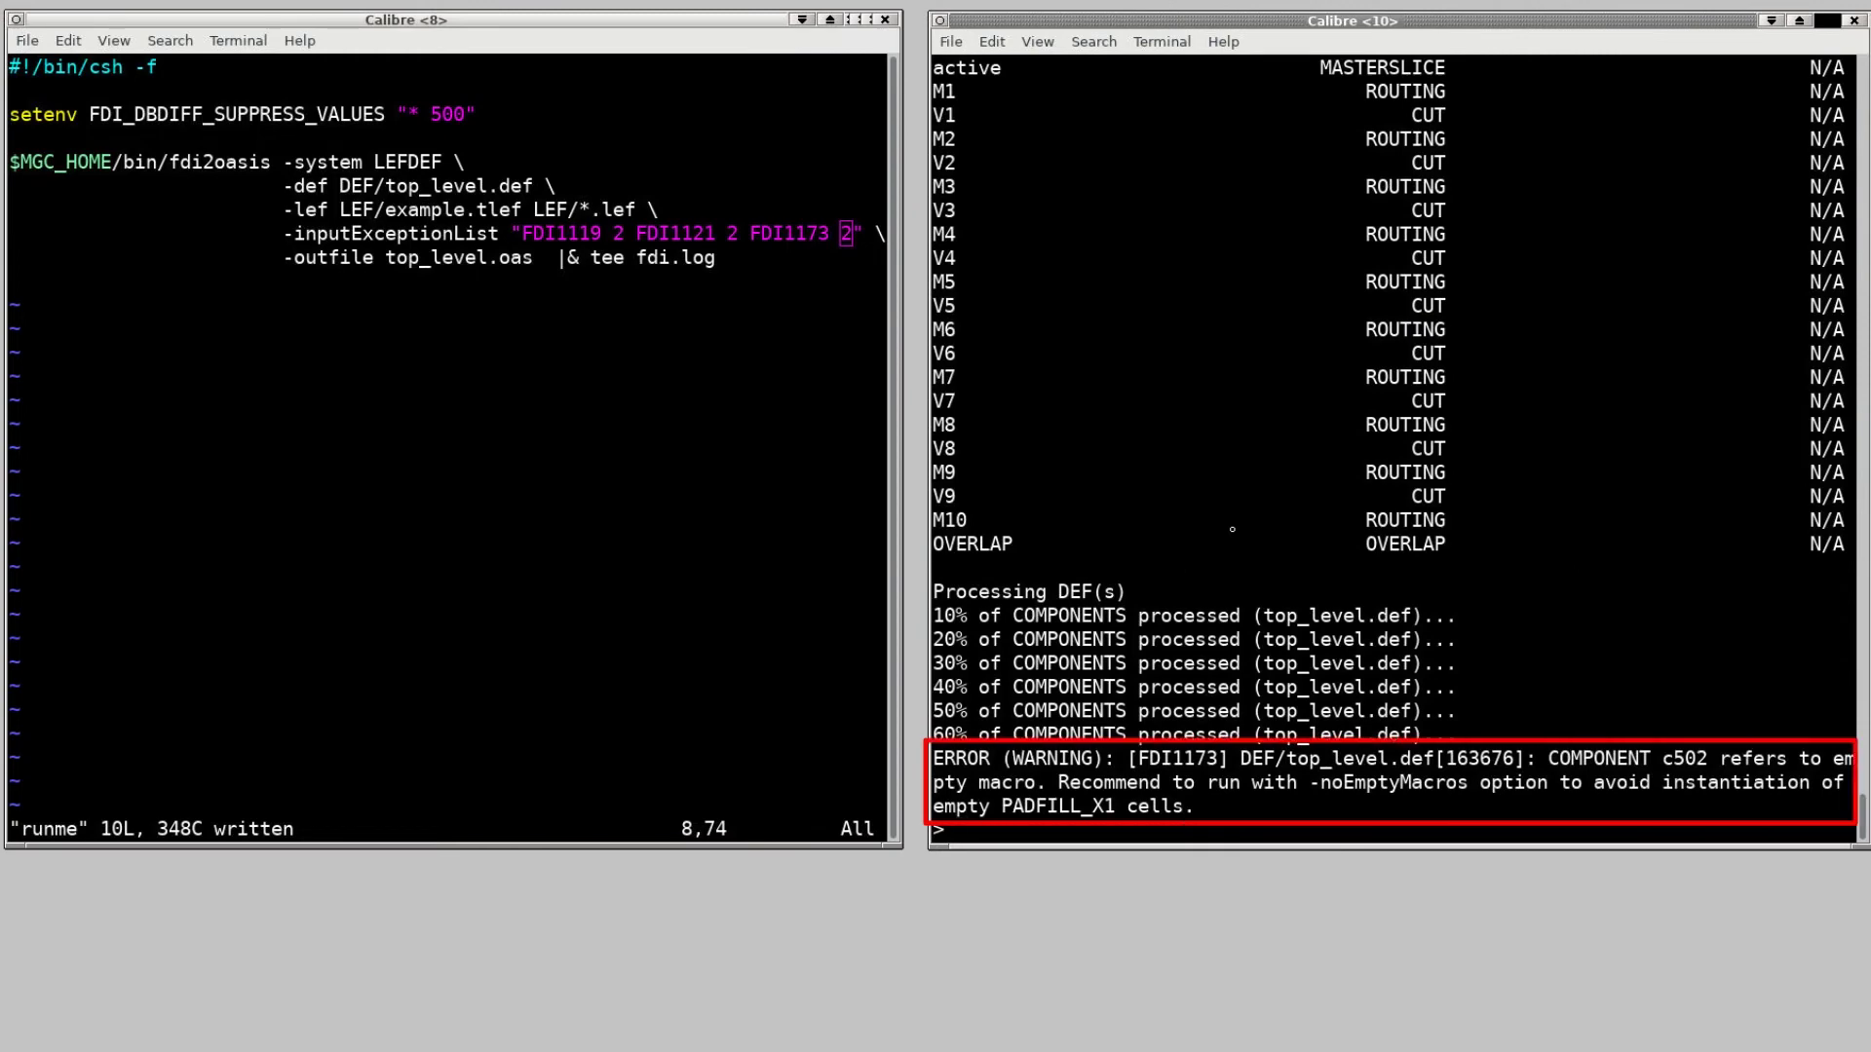
left_click(793, 536)
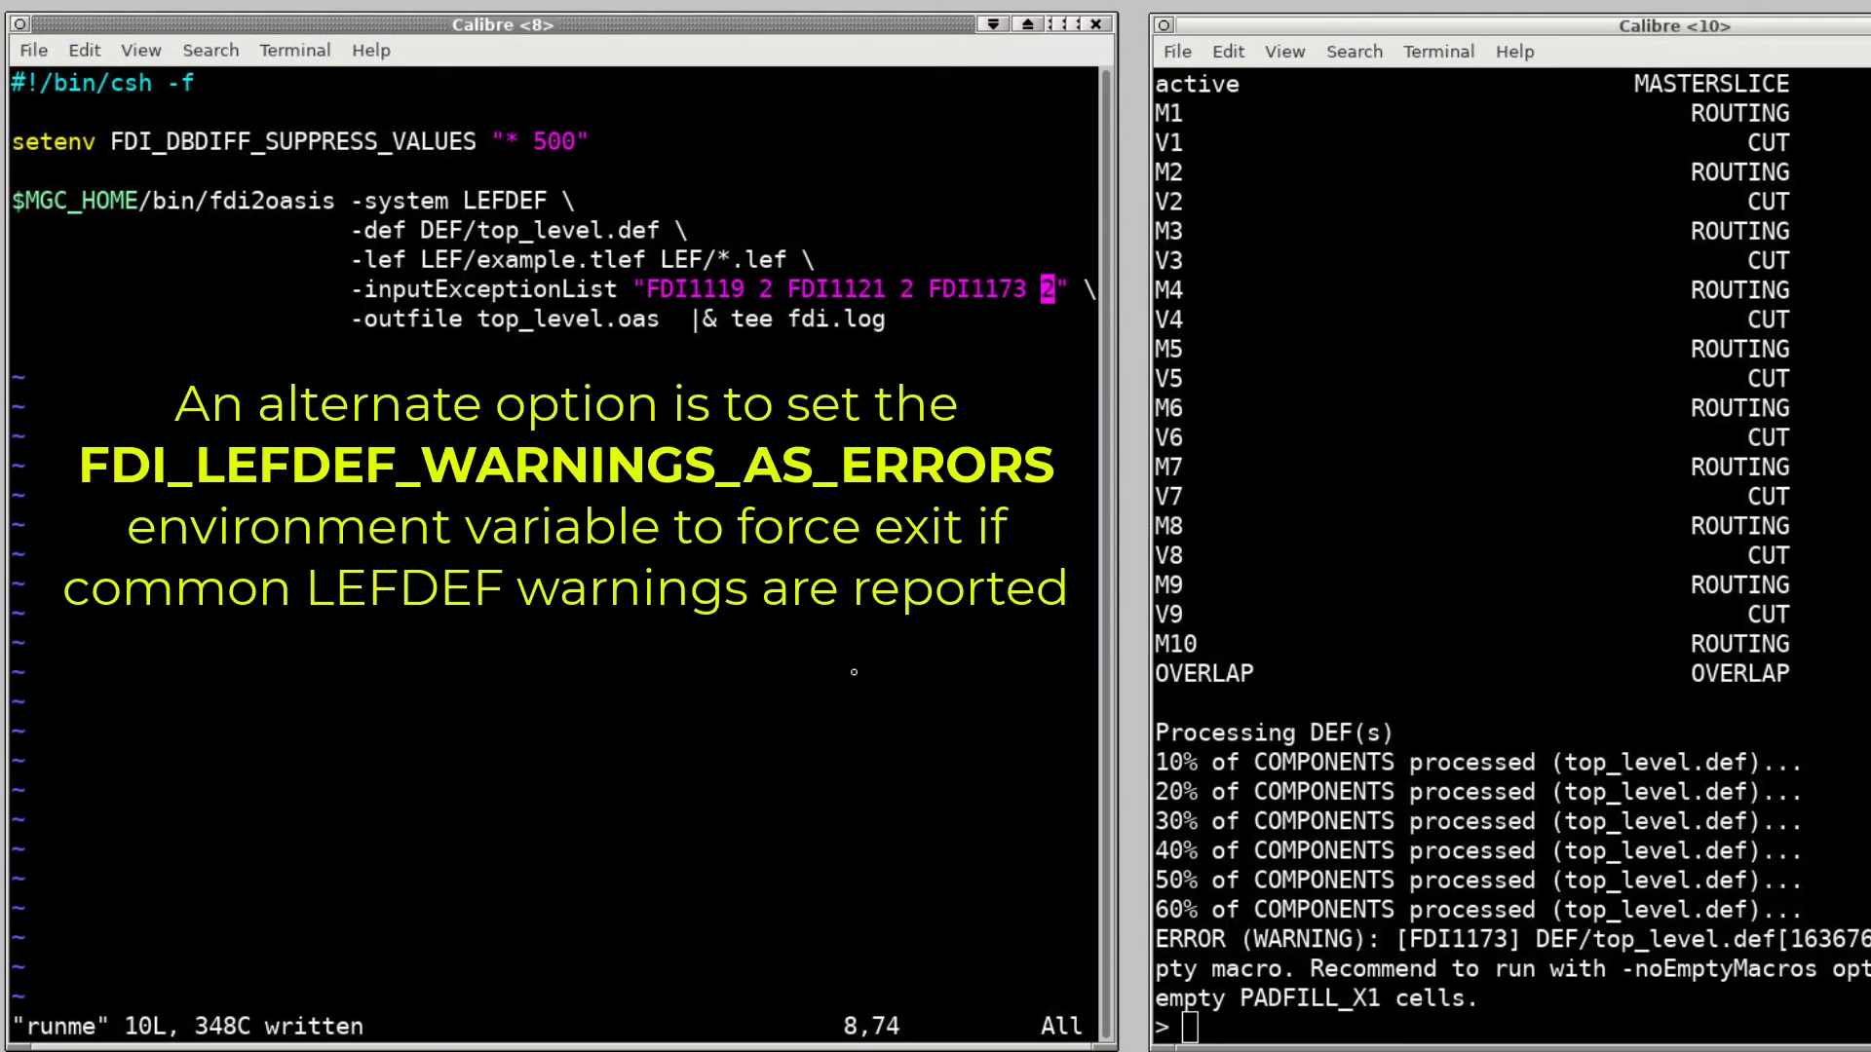
- Replace the -inputExceptionList line with setenv FDI_LEFDEF_WARNINGS_AS_ERRORS 1 and rerun runme
key("d")
key("d")
key("k")
key("k")
key("k")
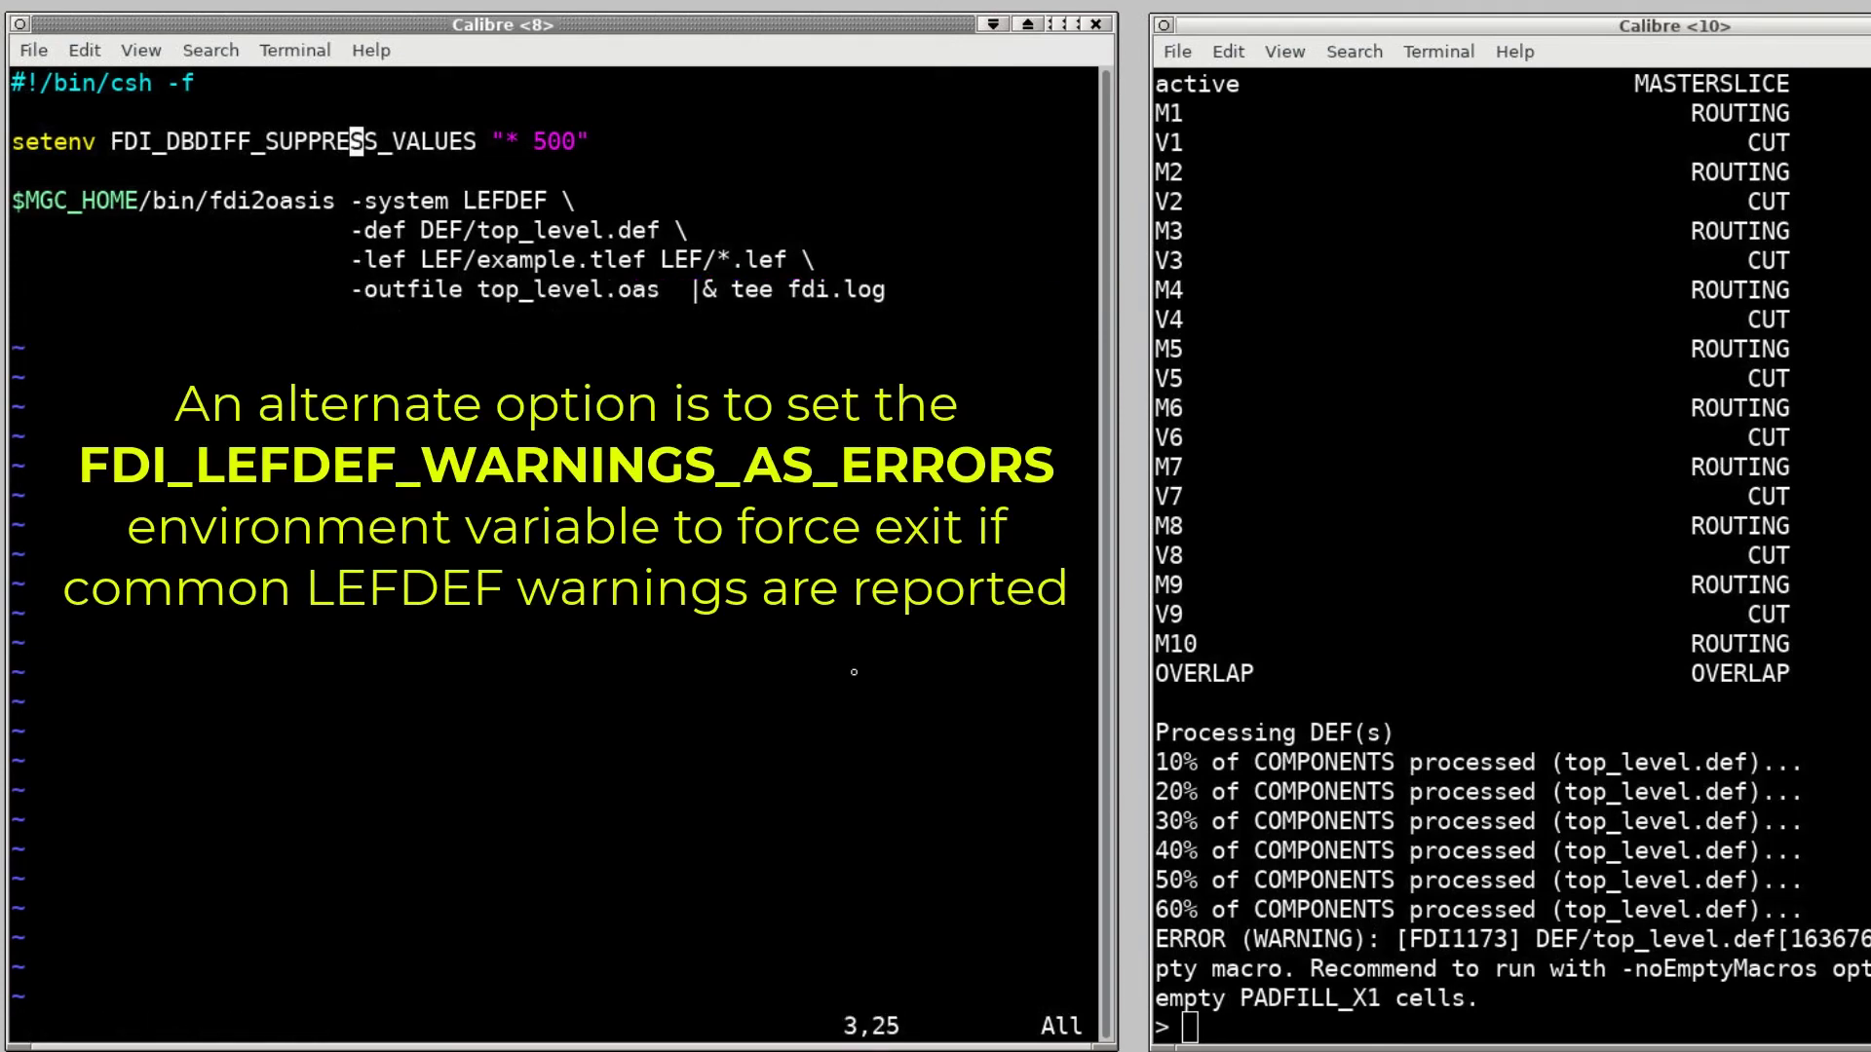
type("osetenv ")
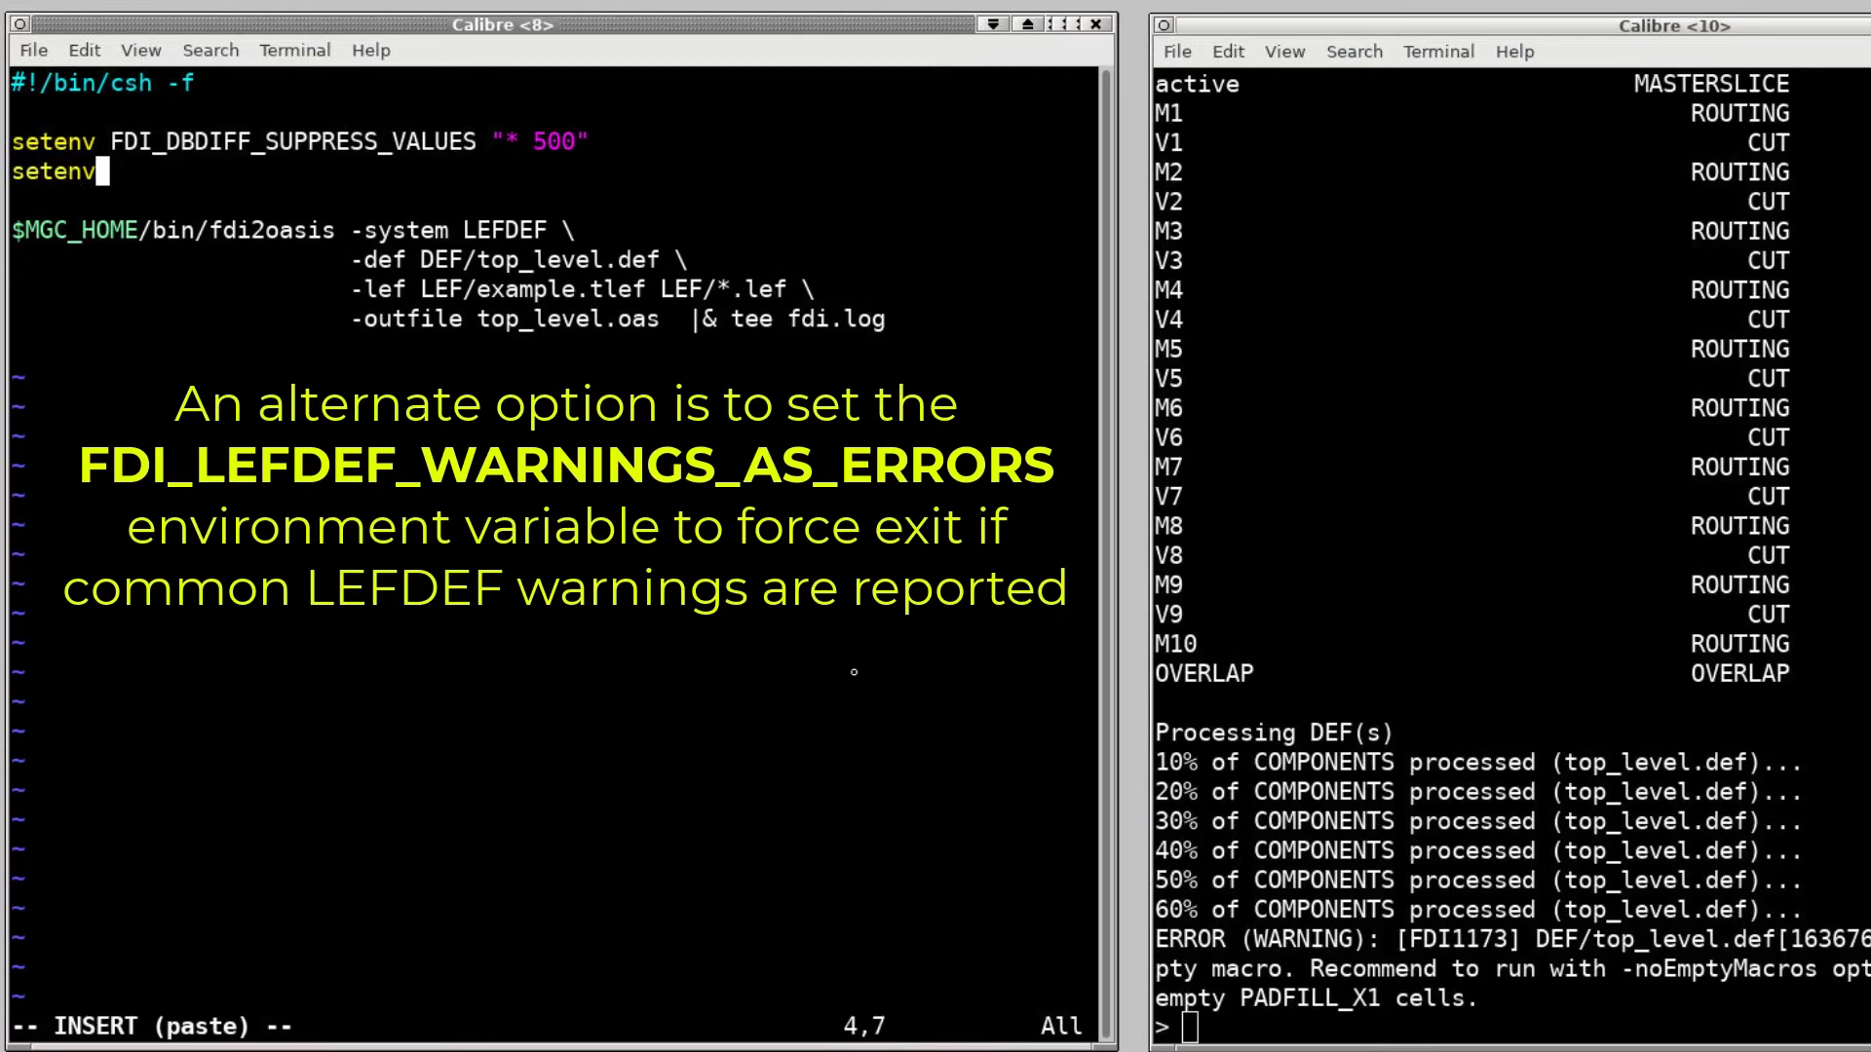
type("FDI_")
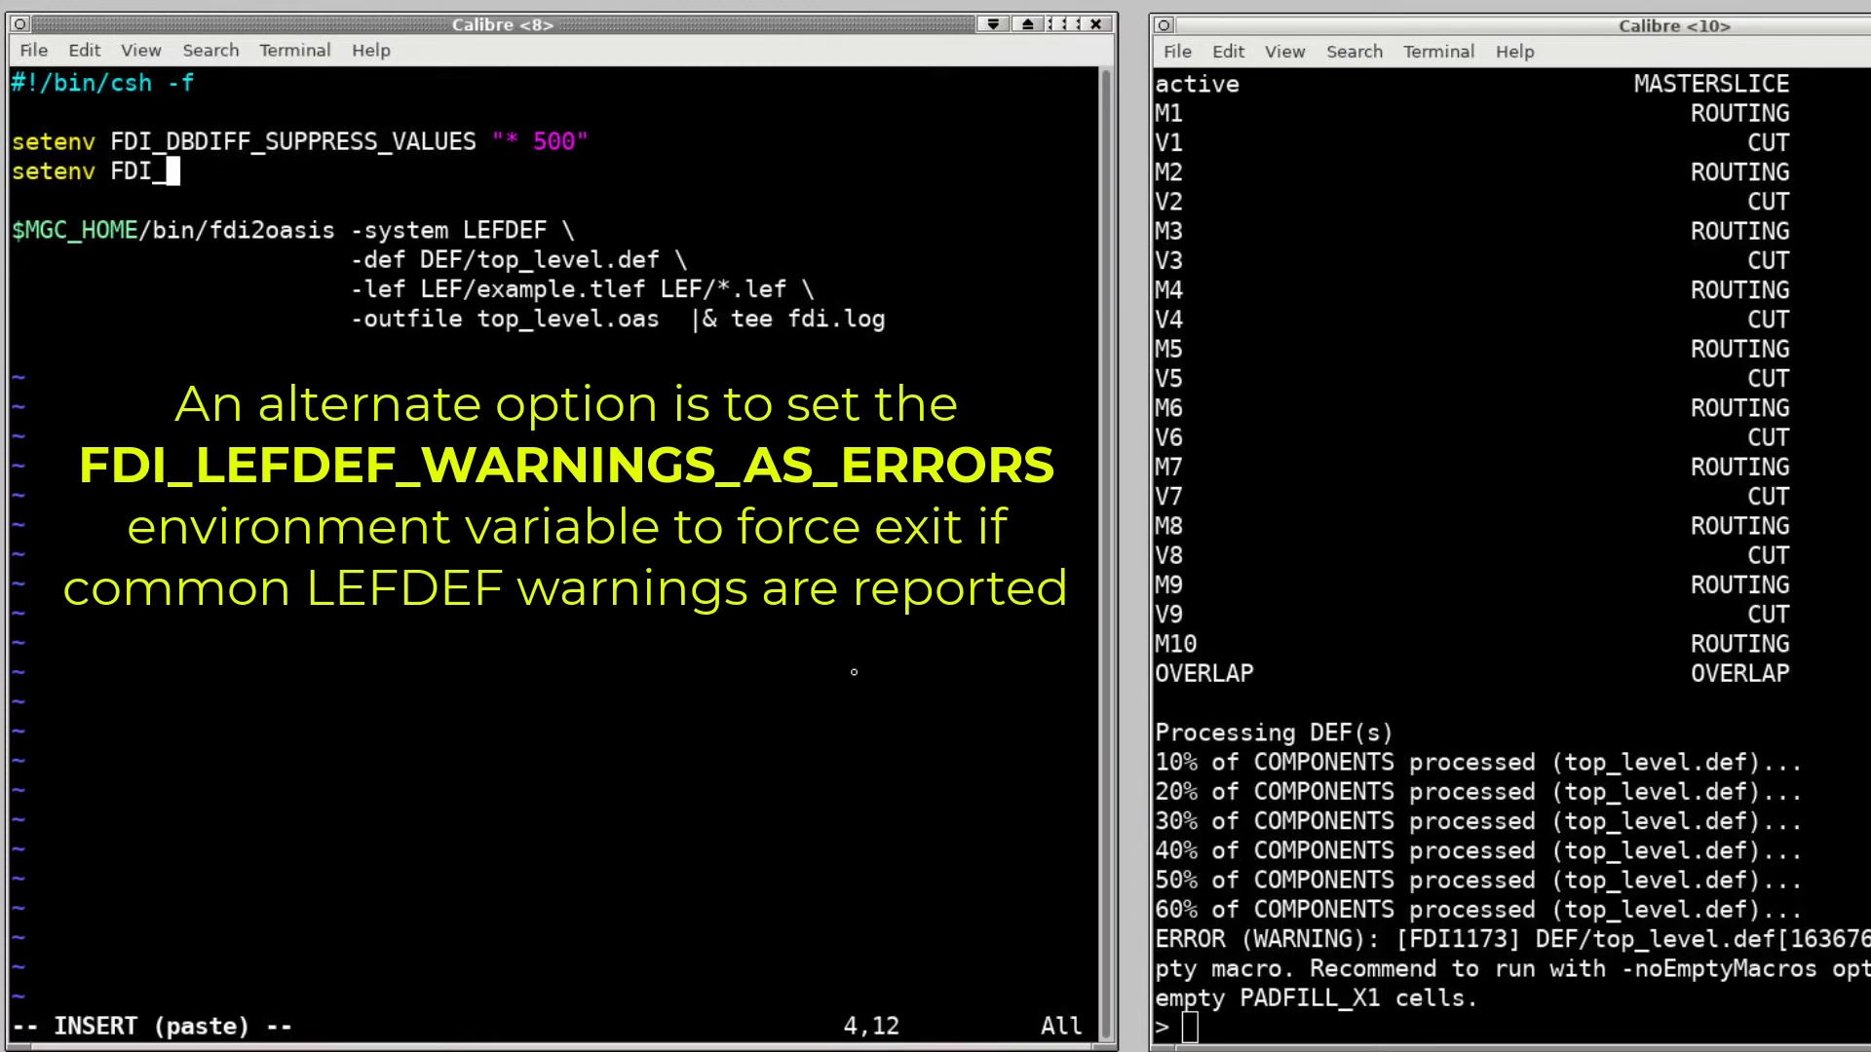
type("LEFDEF_")
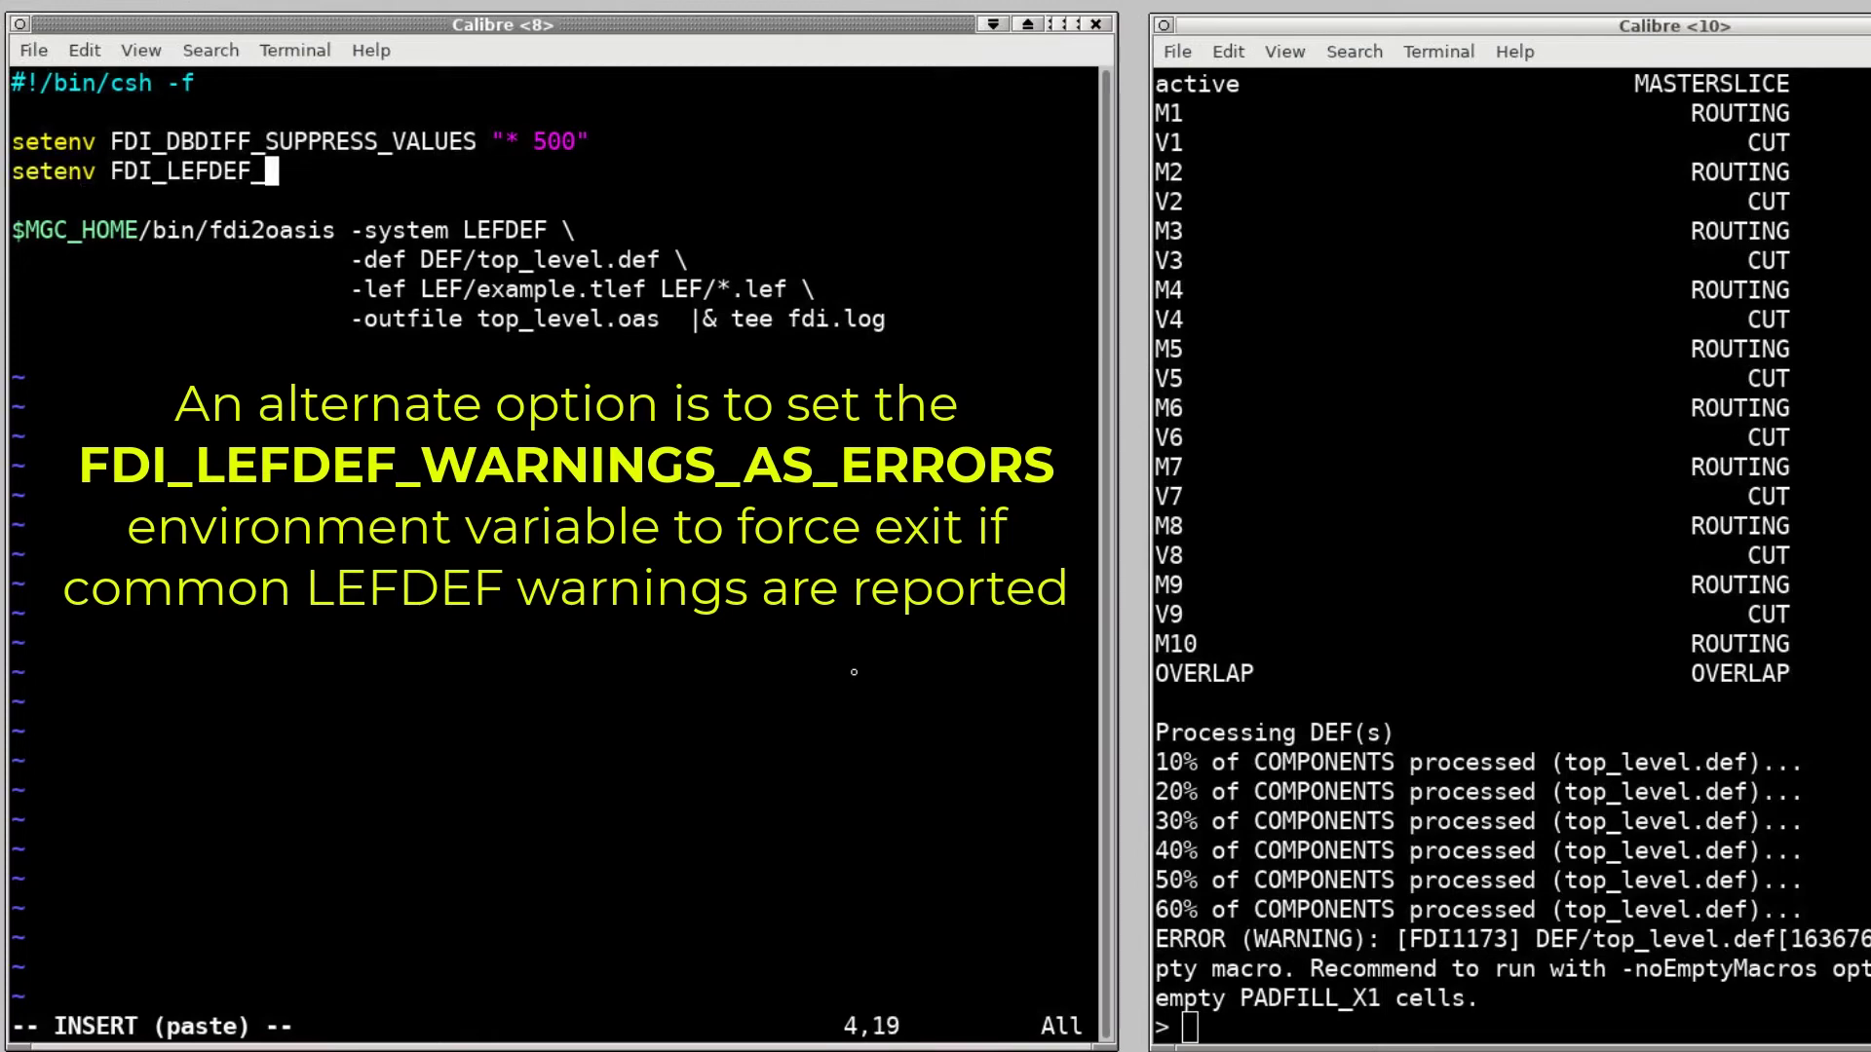
type("WARNINGS")
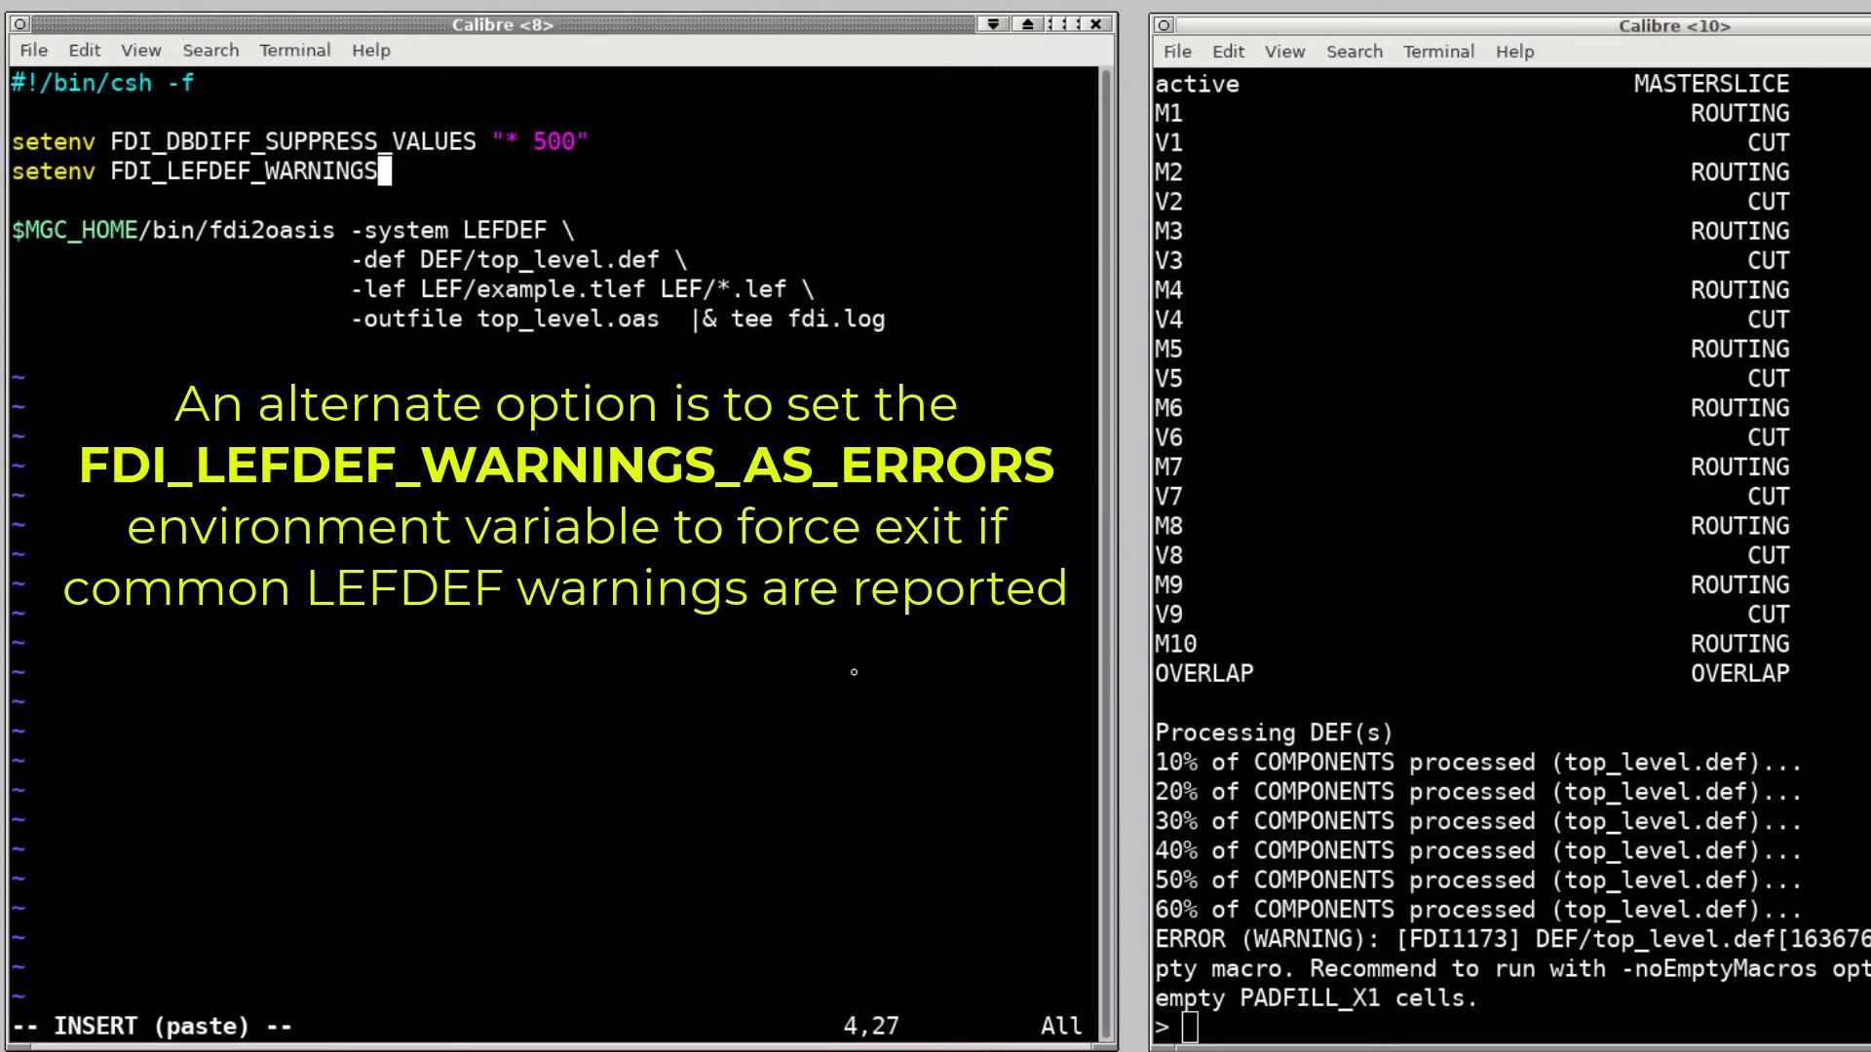
type("_AS_ER")
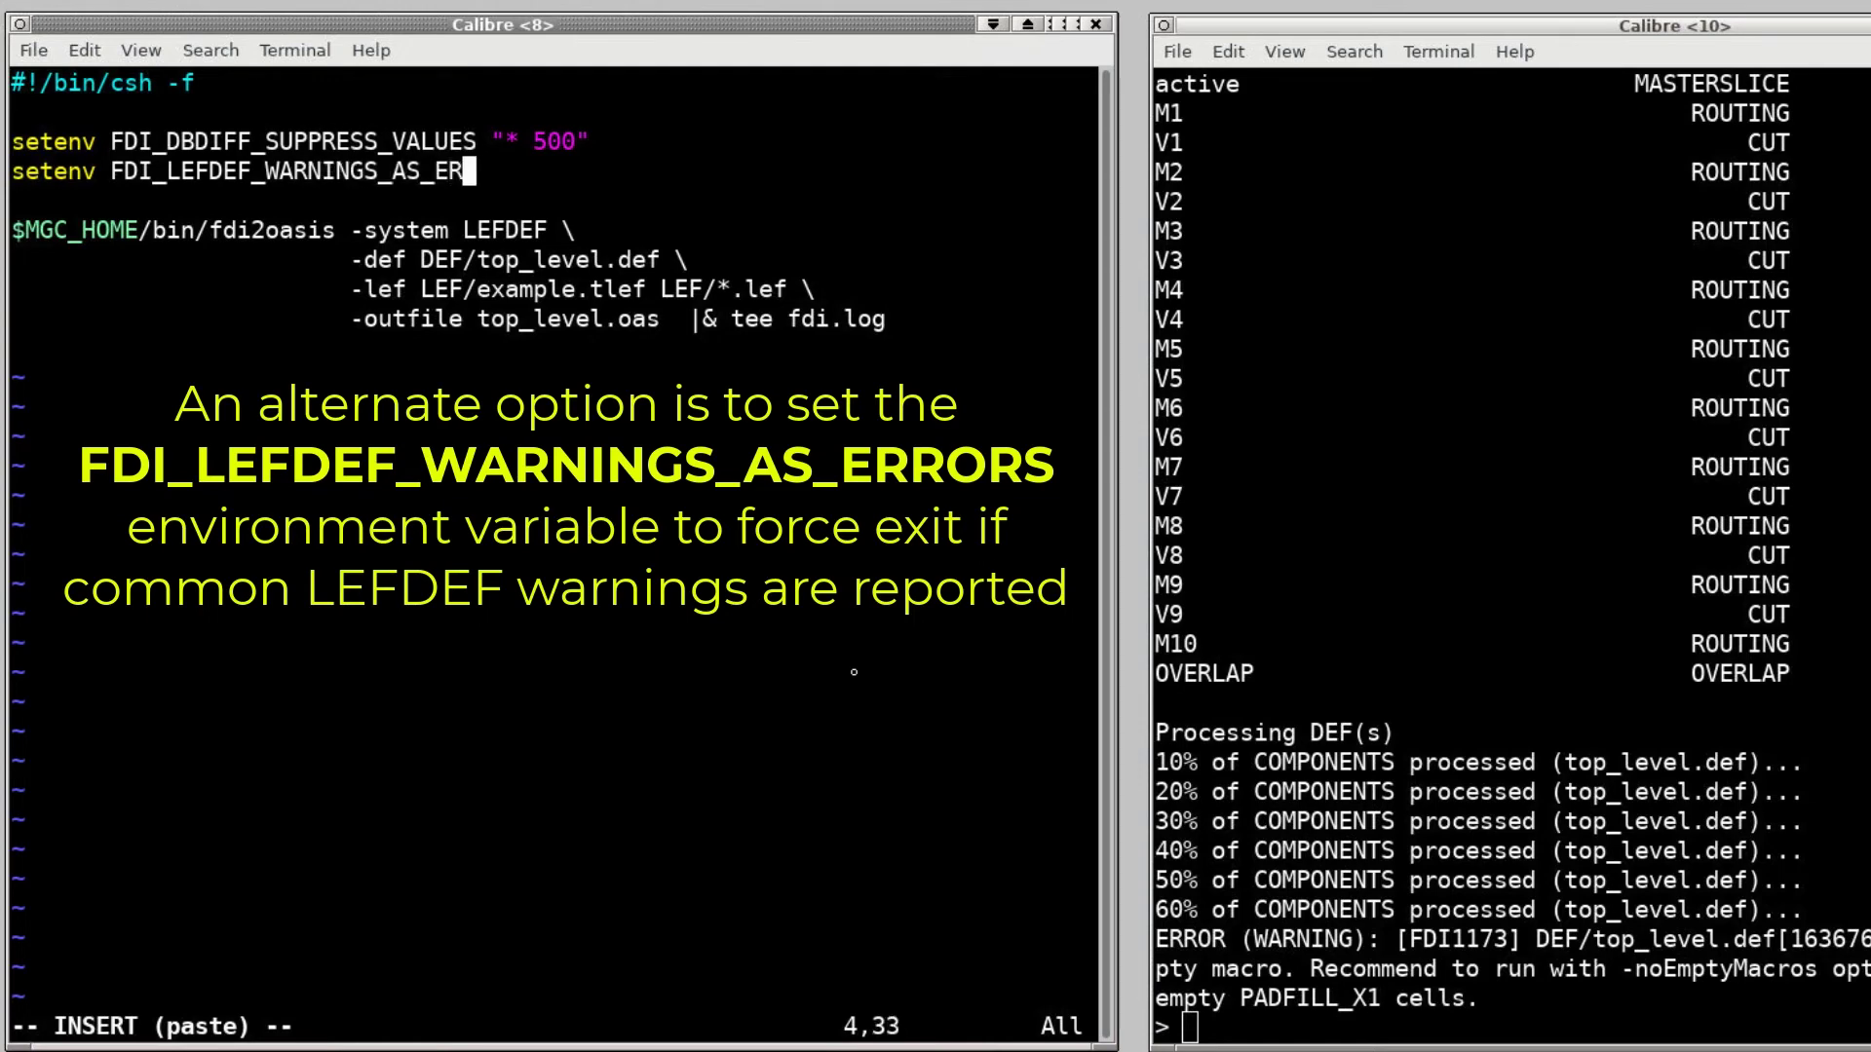
type("RORS 1")
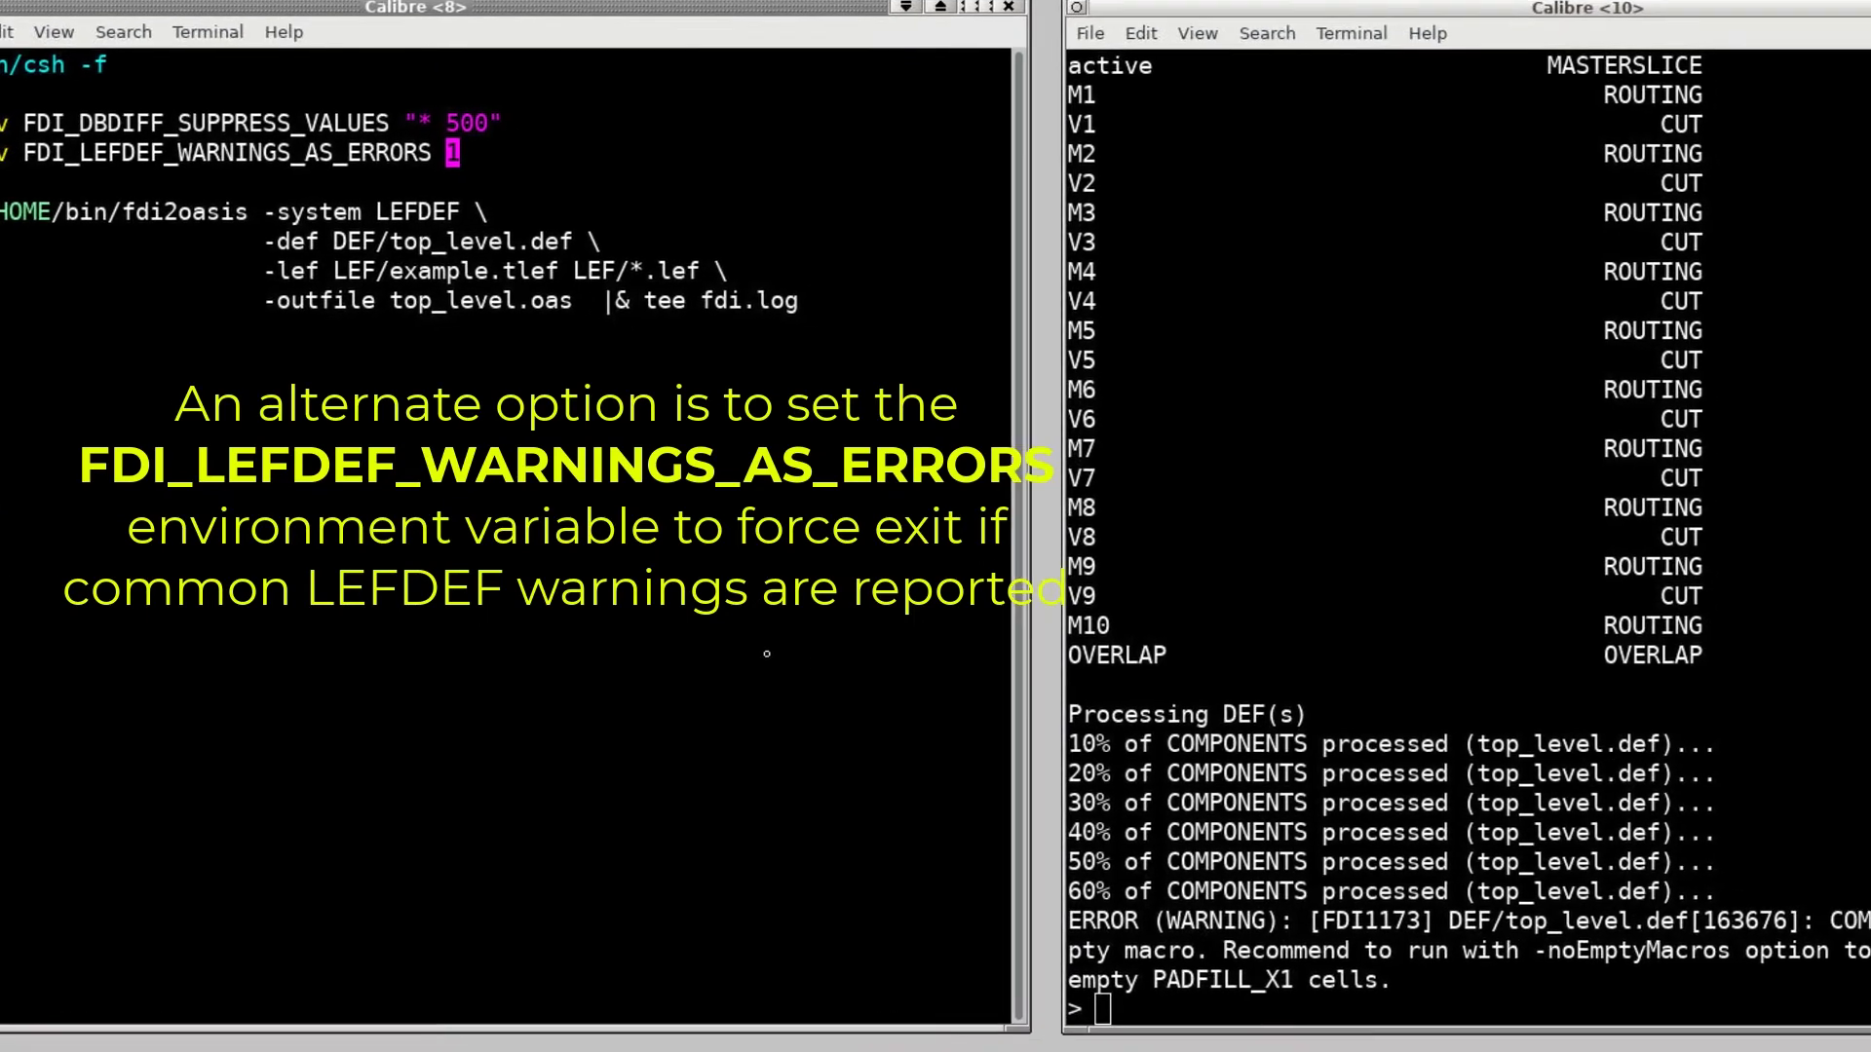
key("Escape")
type("./run")
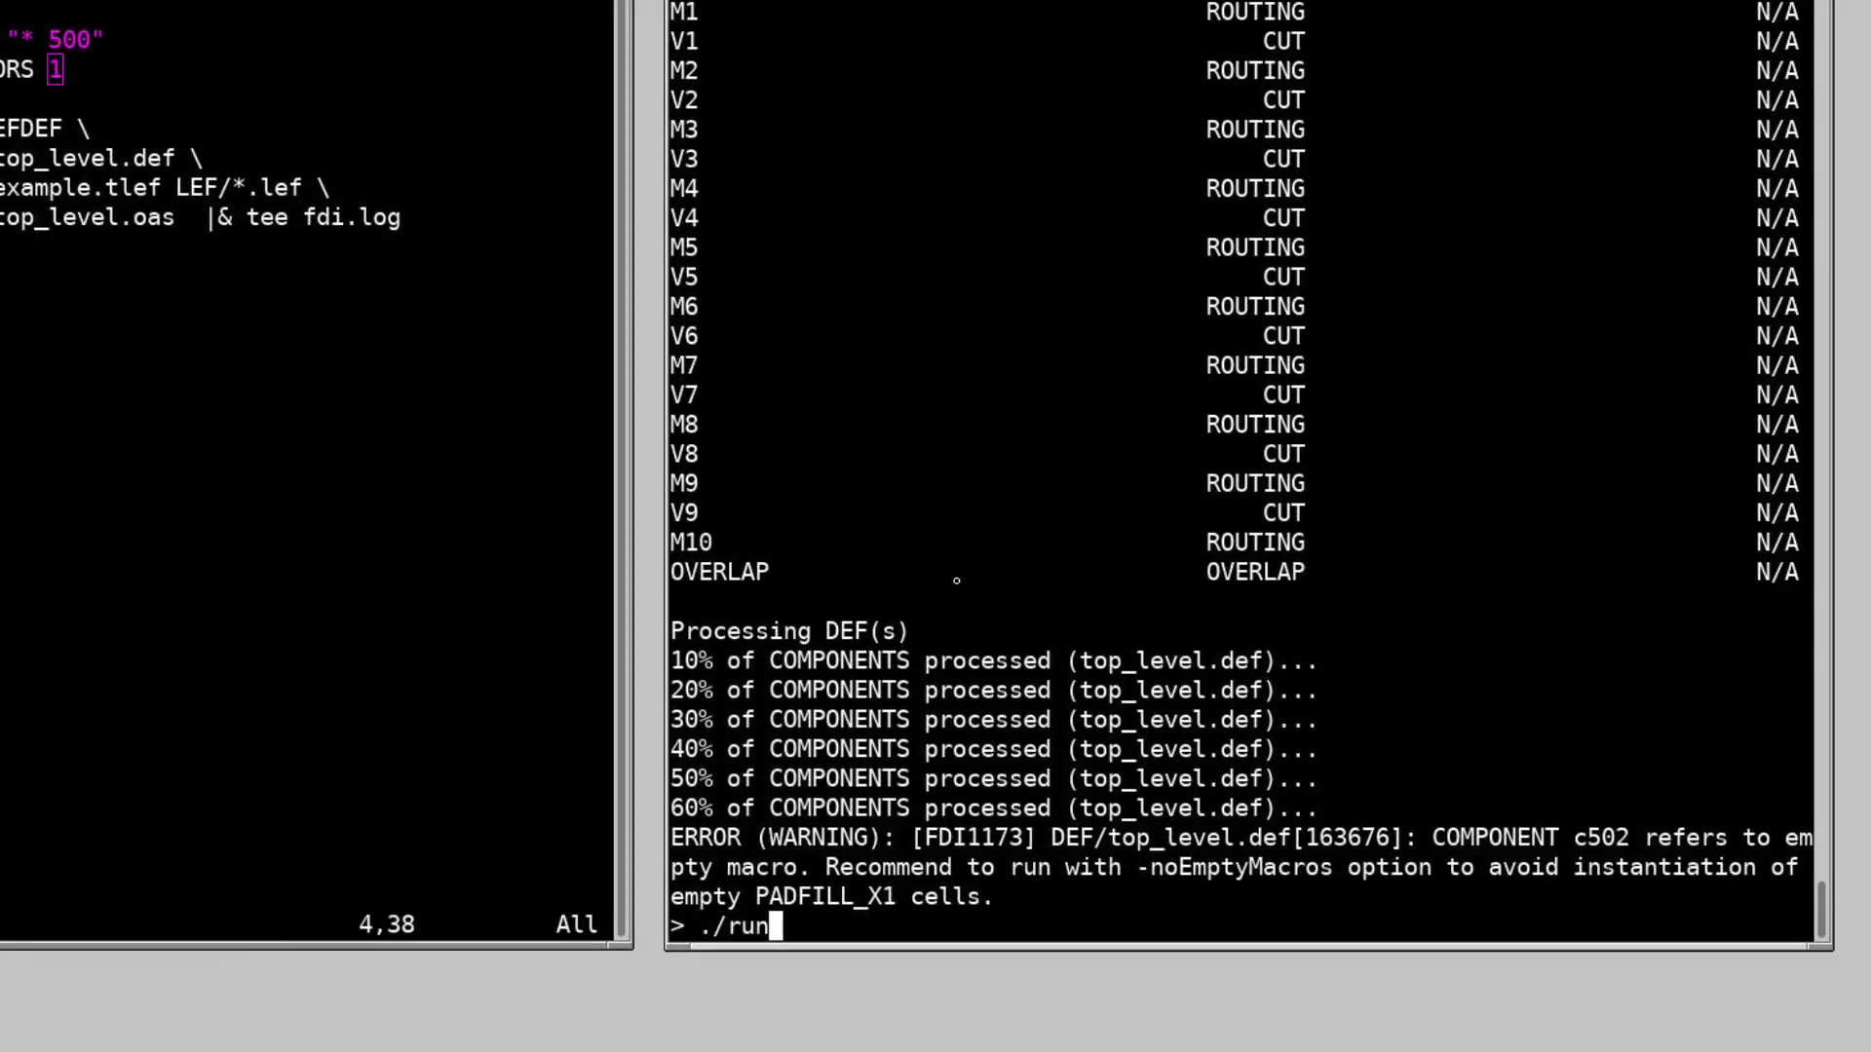
type("me")
key("Return")
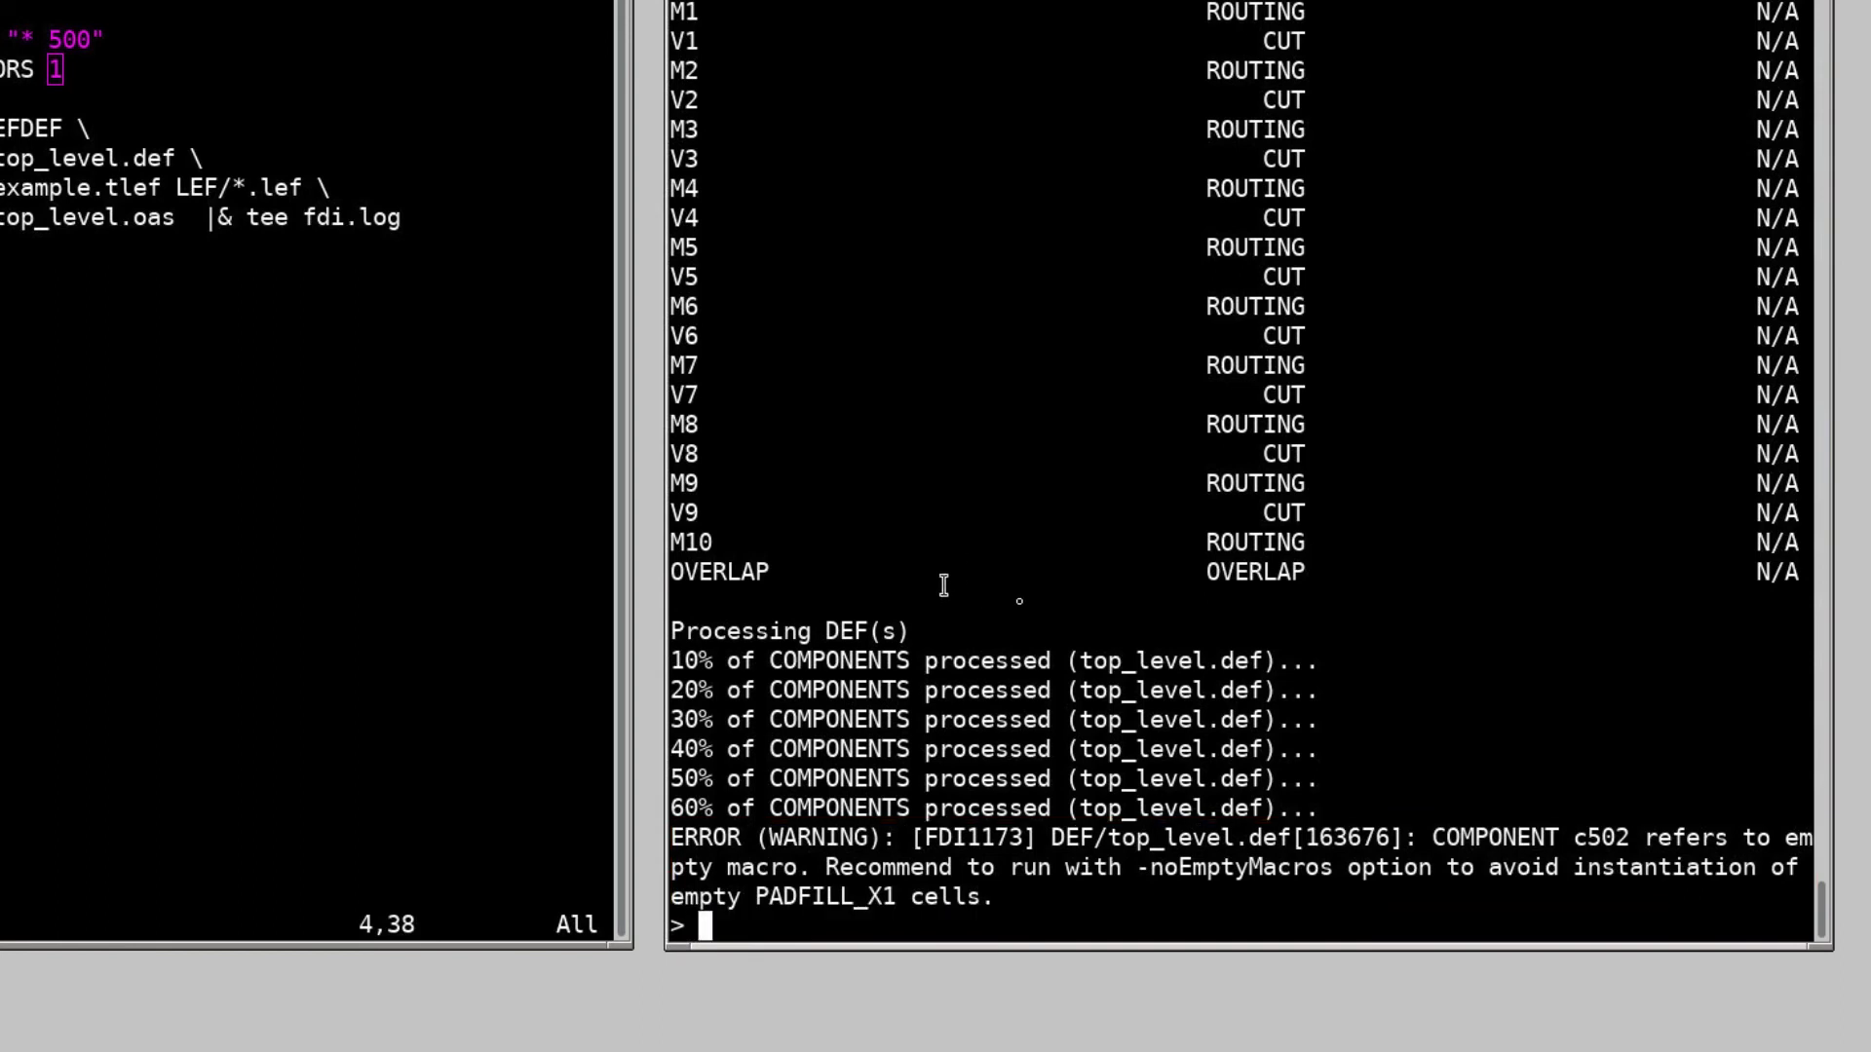
left_click(59, 703)
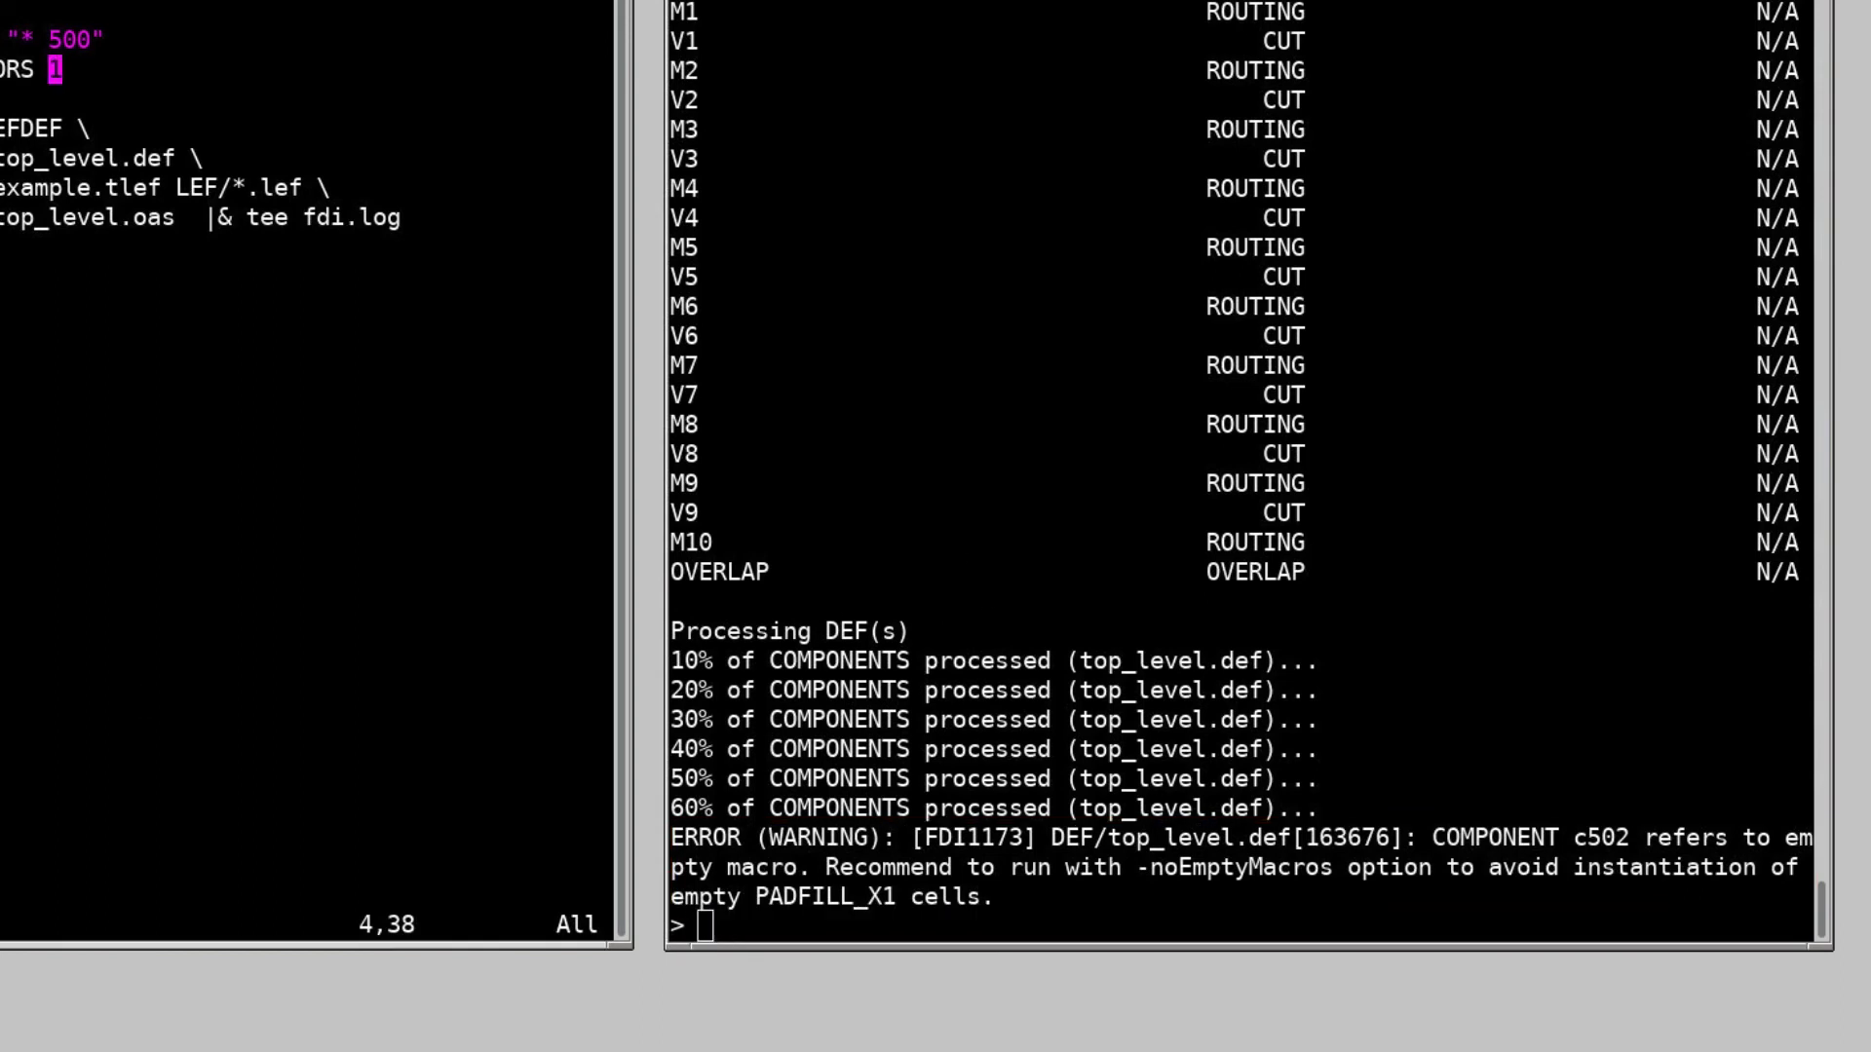